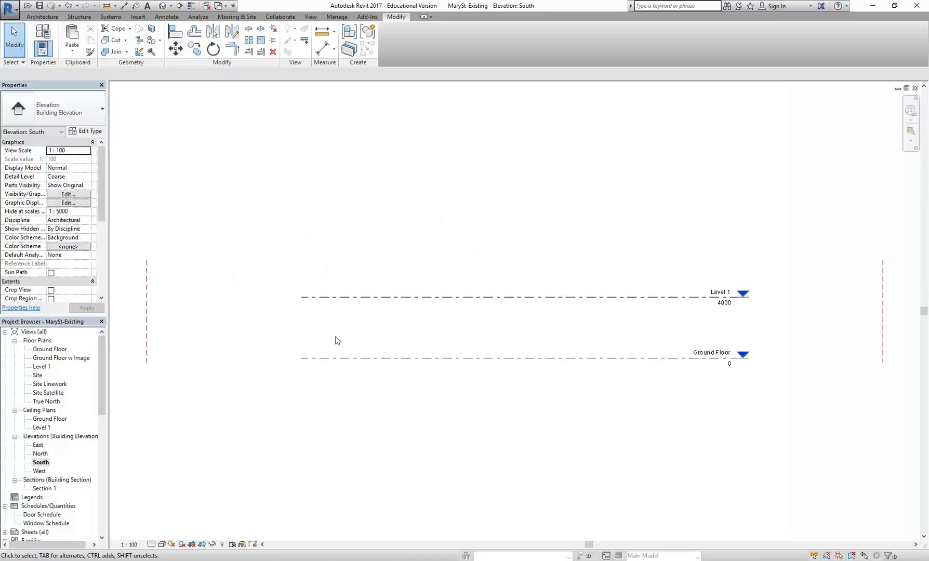
- Examine the extents of the Level 1 and Ground Floor lines in the South elevation
scroll(416, 288, down, 3)
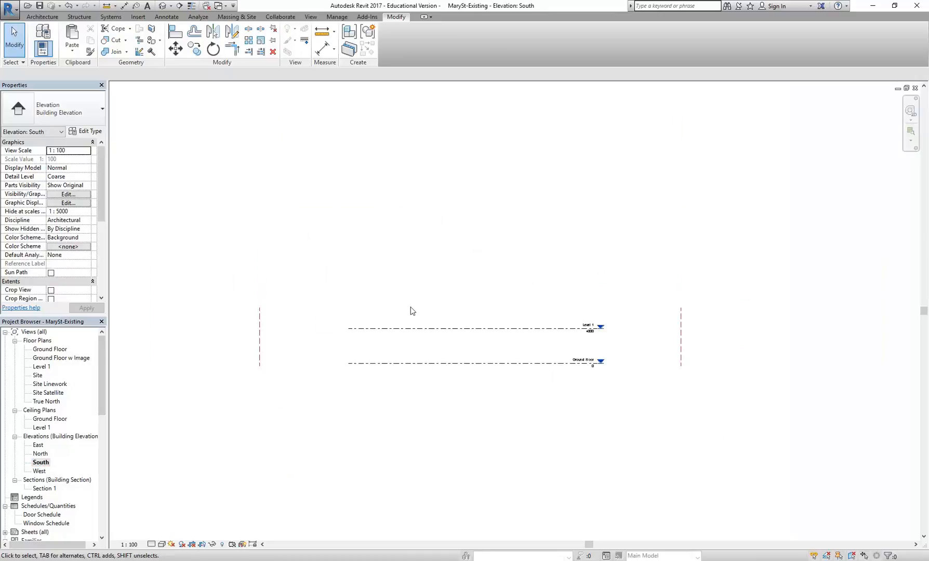
click(426, 328)
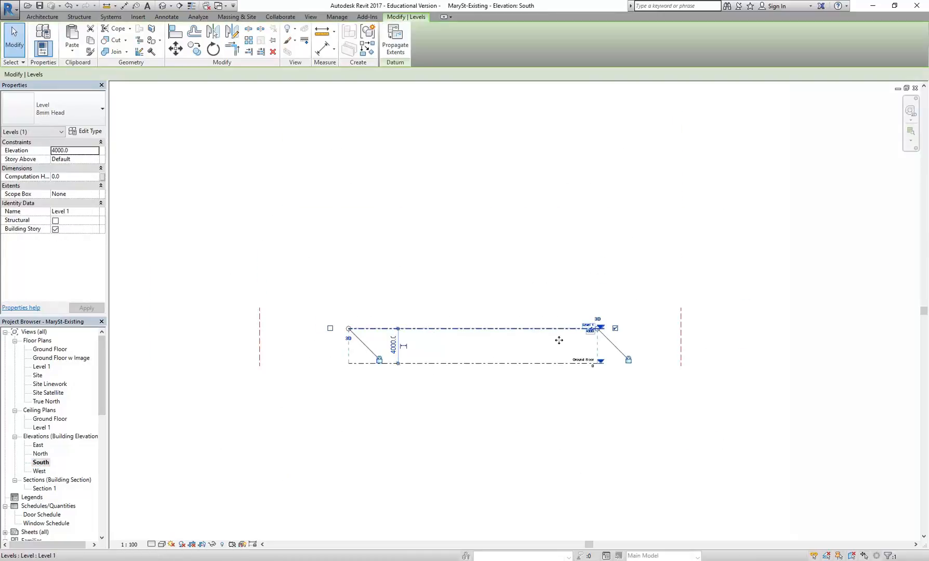
scroll(609, 340, up, 3)
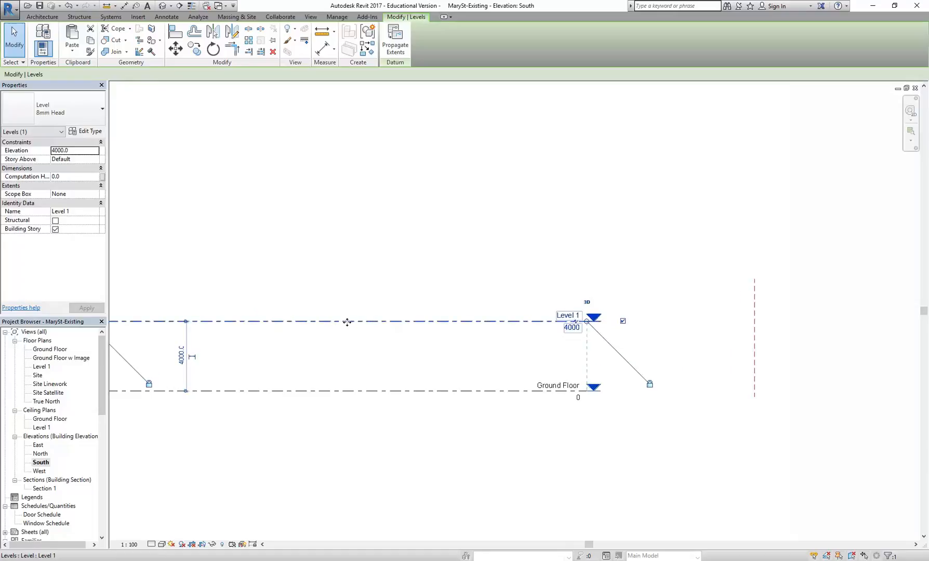
scroll(348, 322, down, 2)
click(470, 286)
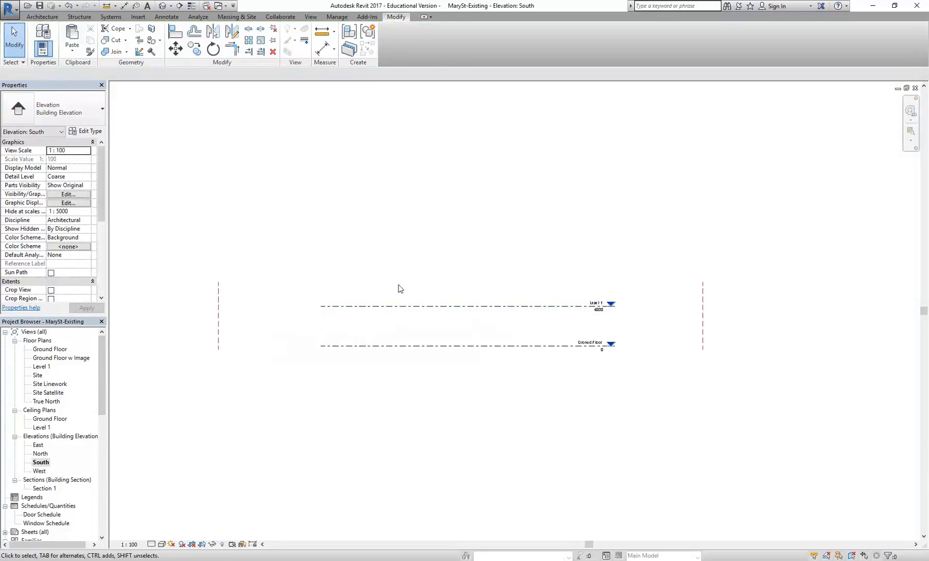
middle_drag(398, 273, 393, 333)
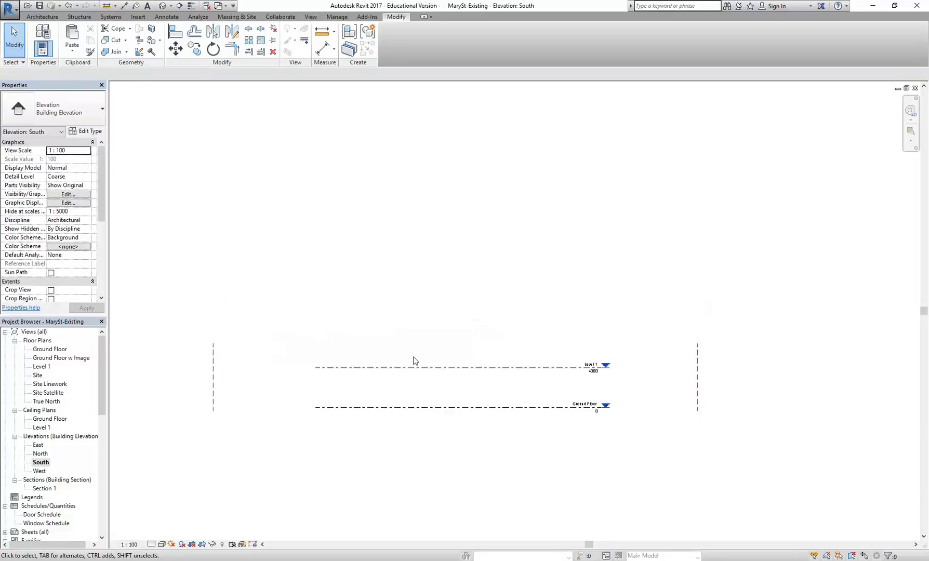
- Inspect the two vertical reference planes in the South elevation and compare them with the Ground Floor w Image plan
click(217, 395)
click(698, 385)
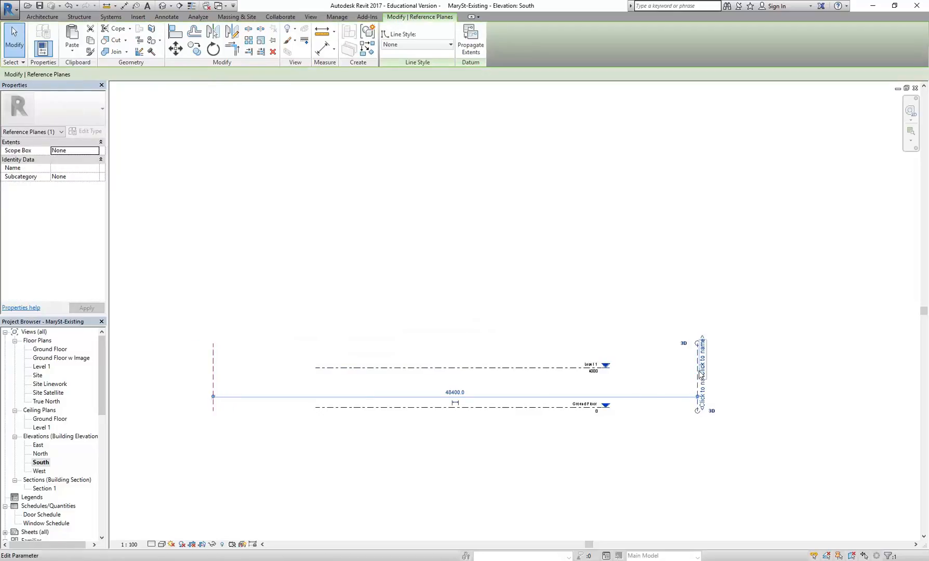
double_click(45, 358)
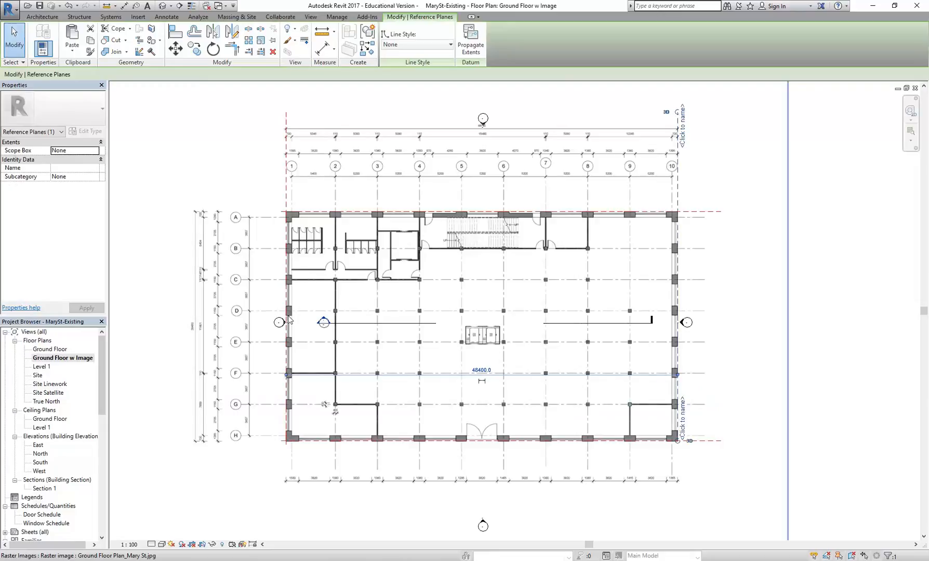
double_click(44, 462)
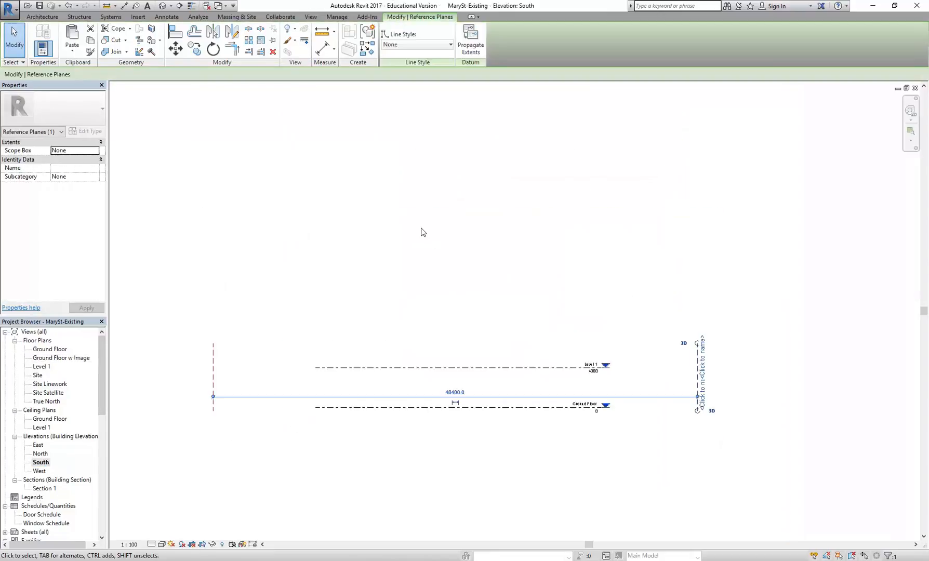
key(Delete)
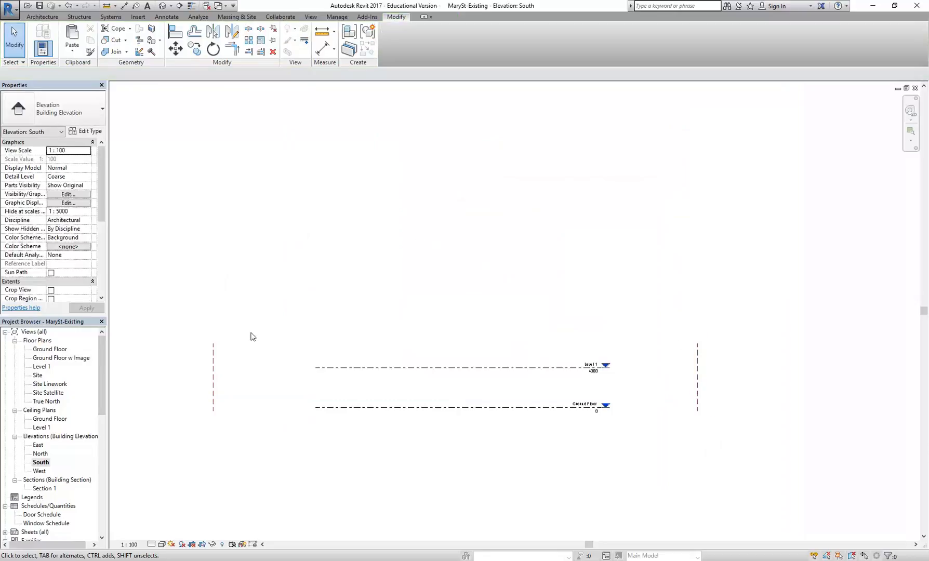
click(217, 384)
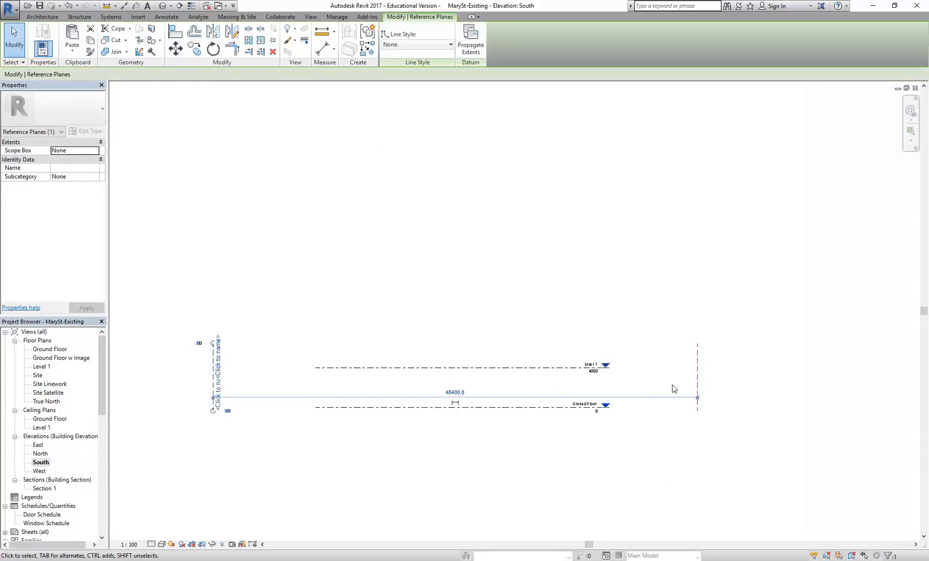
click(514, 318)
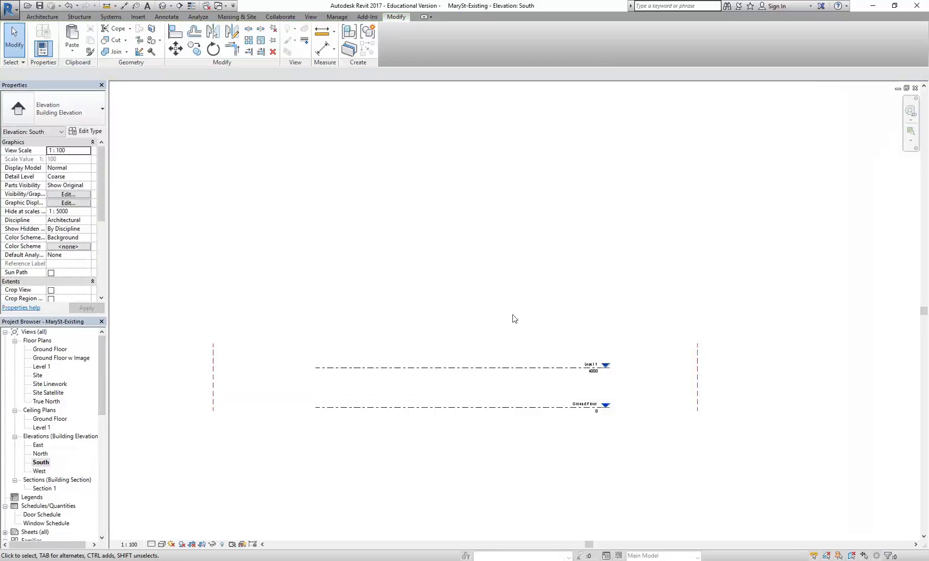
- Stretch both ends of the aligned Level 1 and Ground Floor lines past the outer reference planes in the South elevation
click(506, 370)
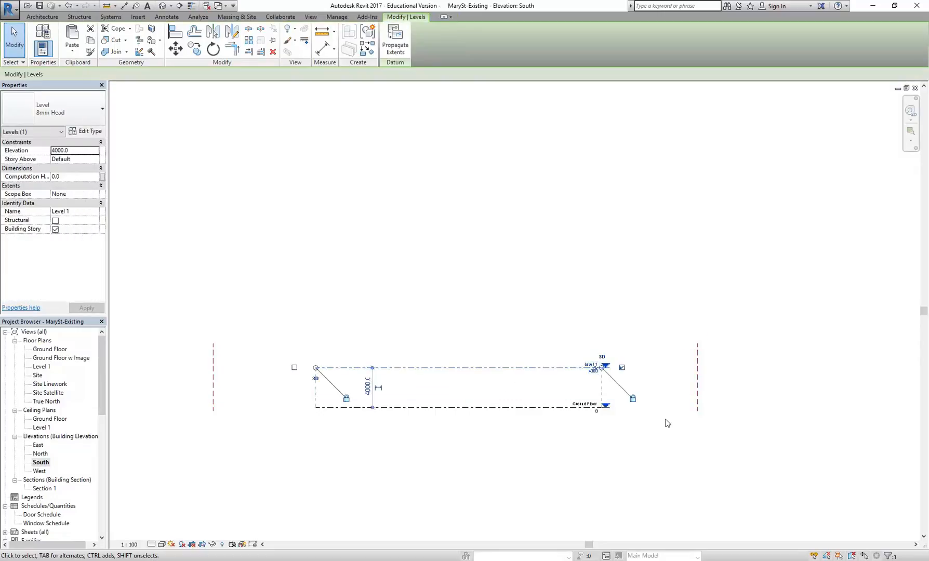
scroll(659, 386, up, 2)
scroll(659, 388, up, 2)
drag(544, 351, 831, 350)
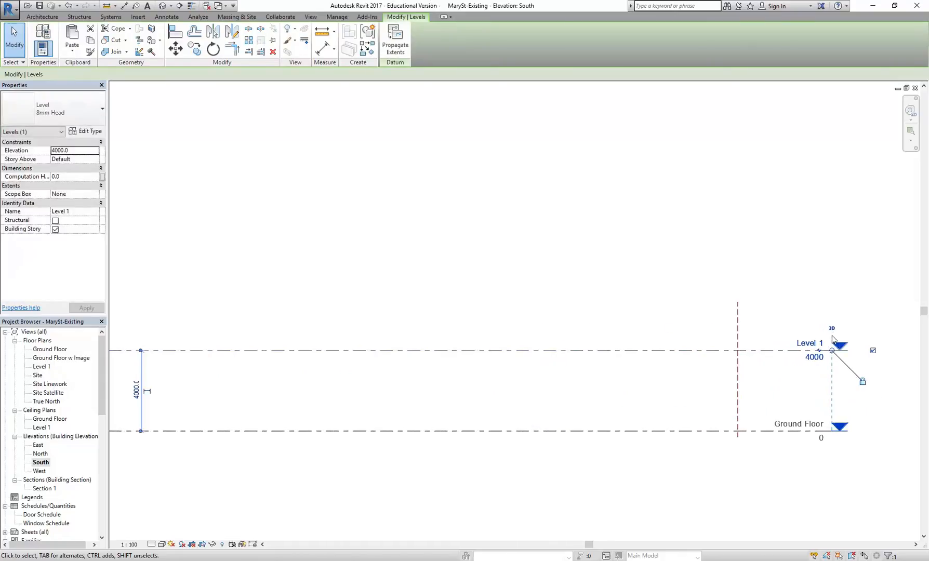
scroll(530, 271, down, 2)
middle_drag(441, 276, 647, 315)
middle_drag(467, 314, 506, 303)
drag(456, 344, 257, 353)
scroll(446, 162, down, 2)
middle_drag(451, 165, 381, 276)
scroll(415, 285, down, 1)
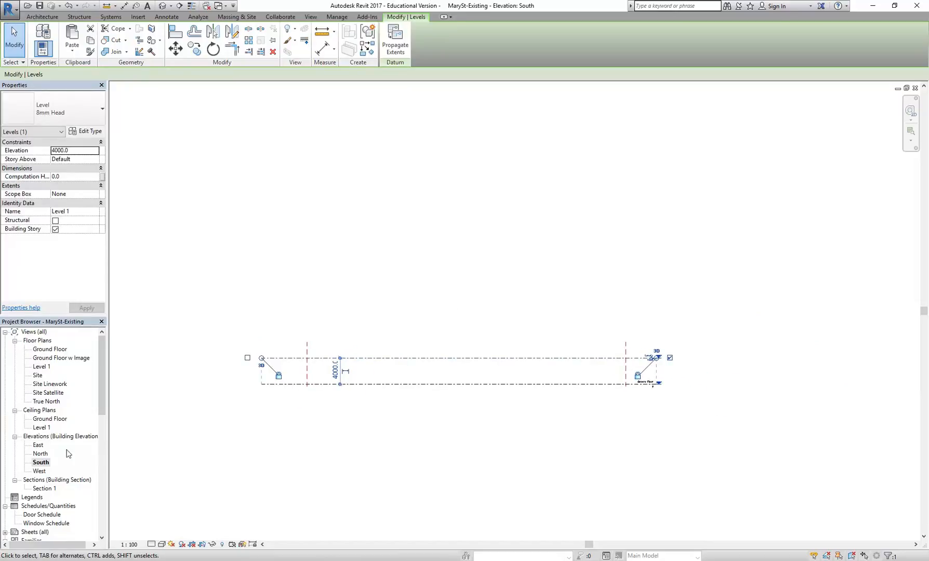
- Open the North elevation and extend the level lines' headless end farther beyond the nearby reference plane
double_click(43, 453)
double_click(41, 463)
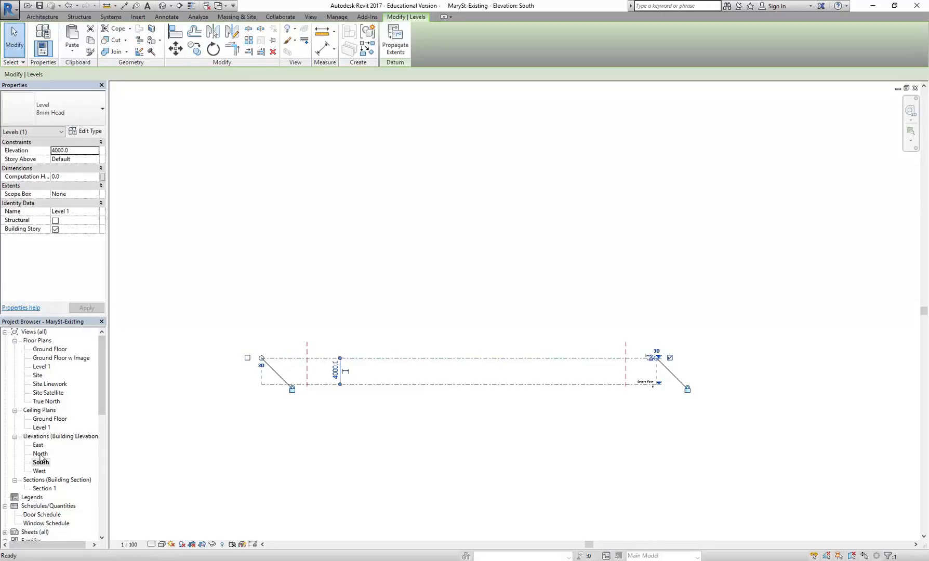
double_click(40, 454)
scroll(439, 363, down, 1)
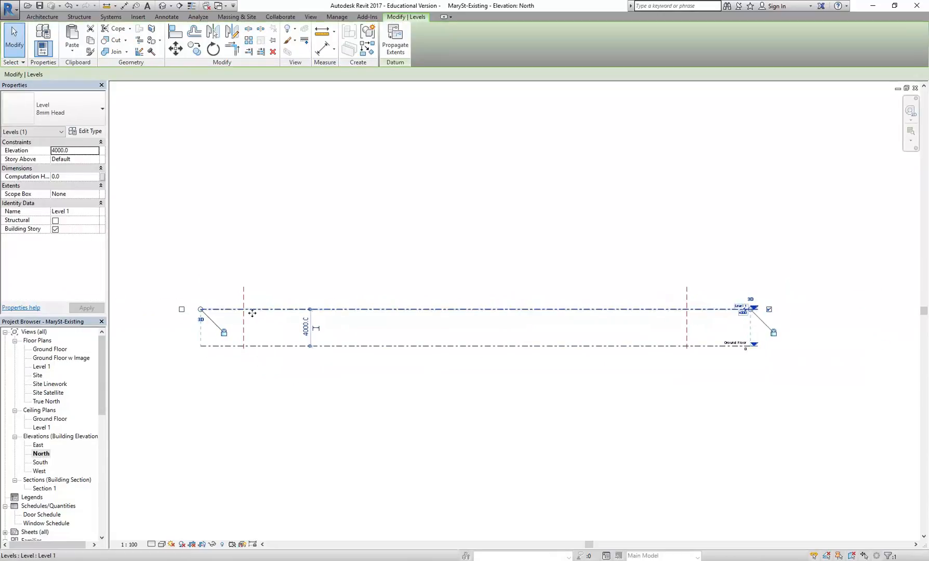
drag(201, 309, 184, 310)
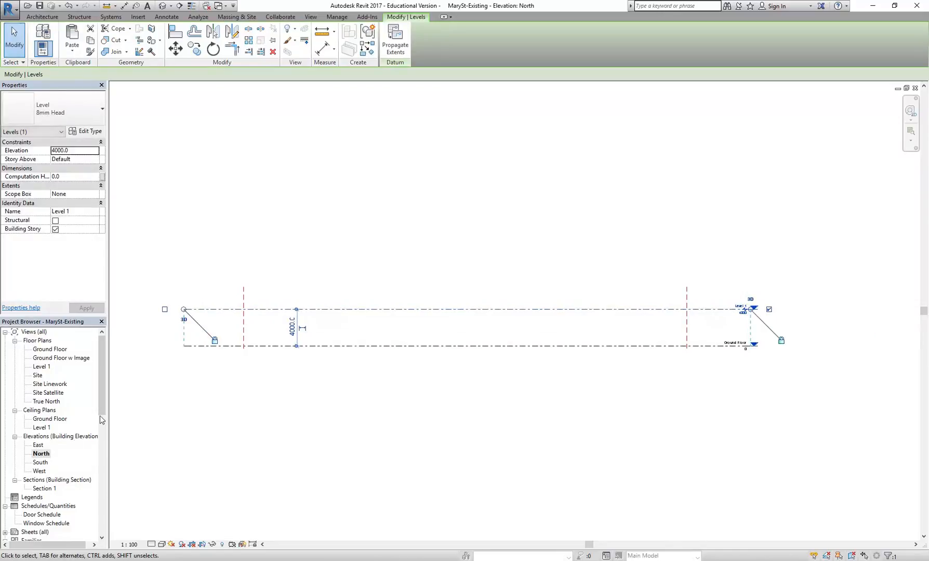
- Open the East elevation and stretch both ends of the Level 1 and Ground Floor lines past the reference planes
double_click(38, 446)
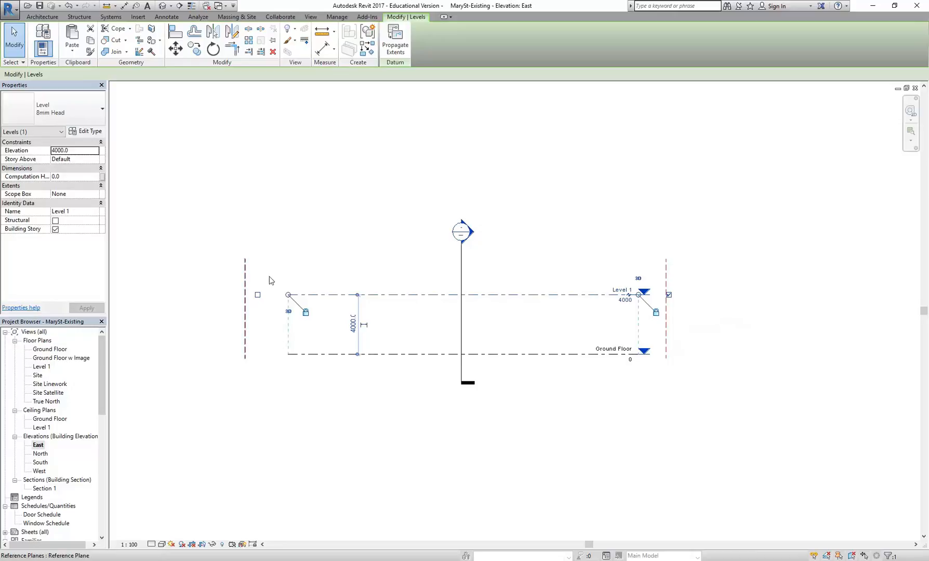
scroll(668, 296, up, 4)
middle_drag(667, 295, 504, 289)
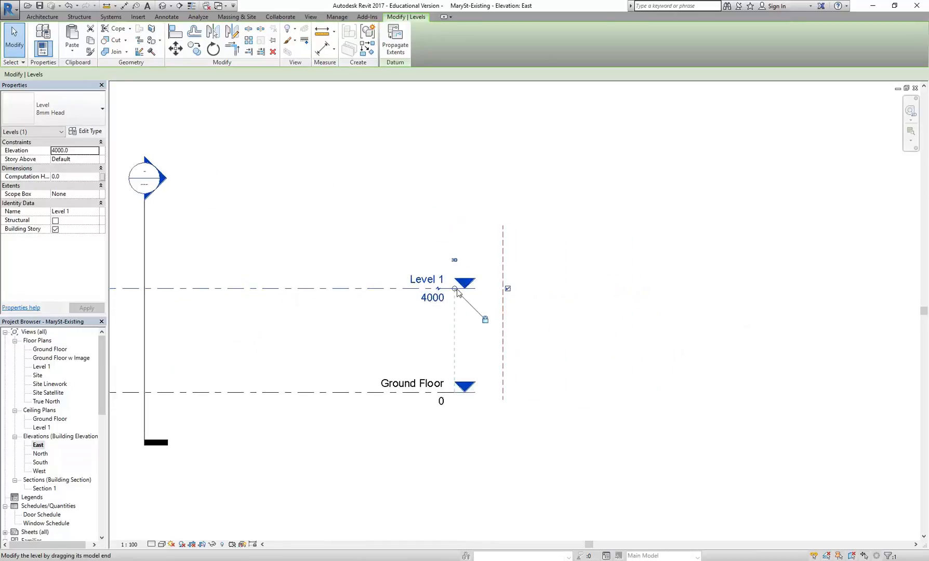
drag(456, 290, 627, 290)
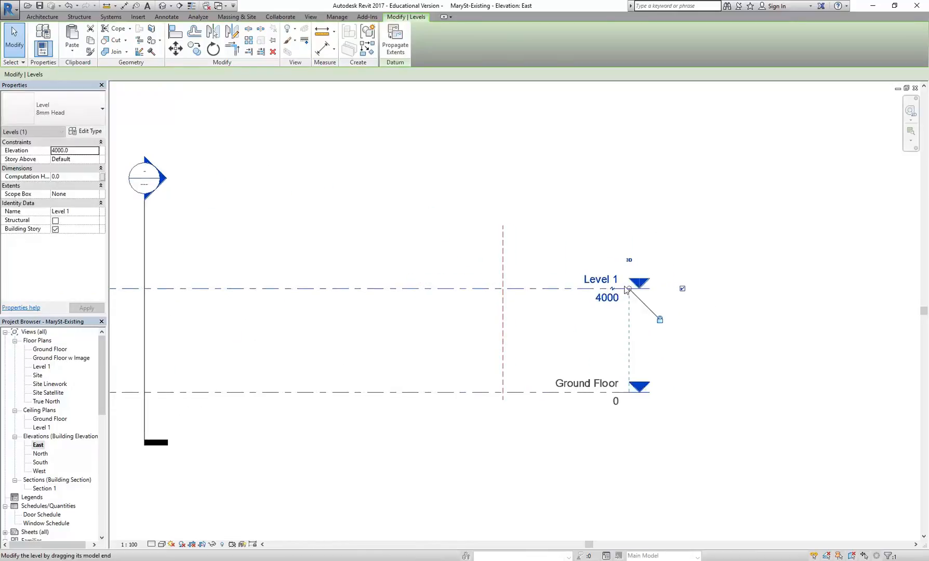
scroll(330, 312, down, 3)
middle_drag(331, 312, 535, 315)
scroll(278, 299, up, 2)
drag(353, 311, 187, 311)
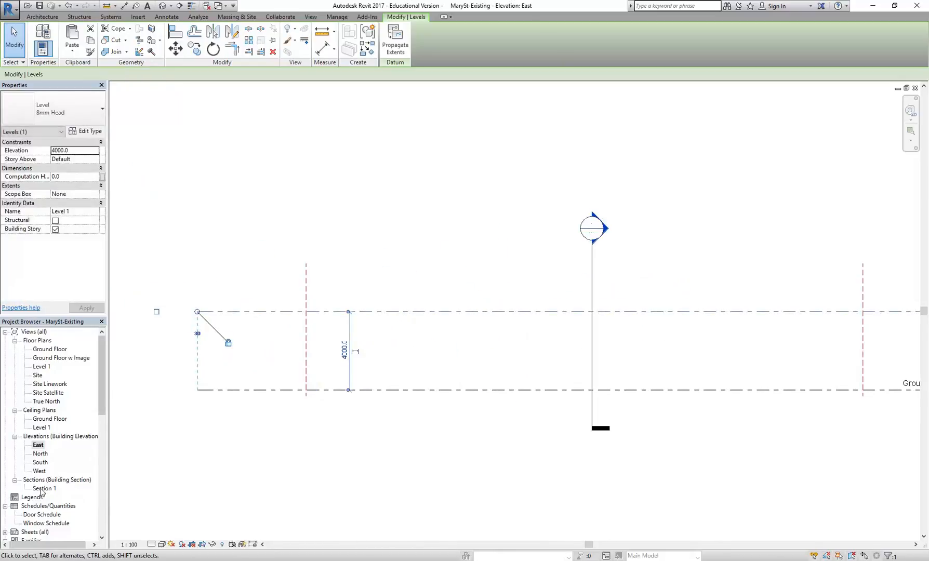
- Open the West elevation and check the level lines' extents against the reference planes
double_click(39, 470)
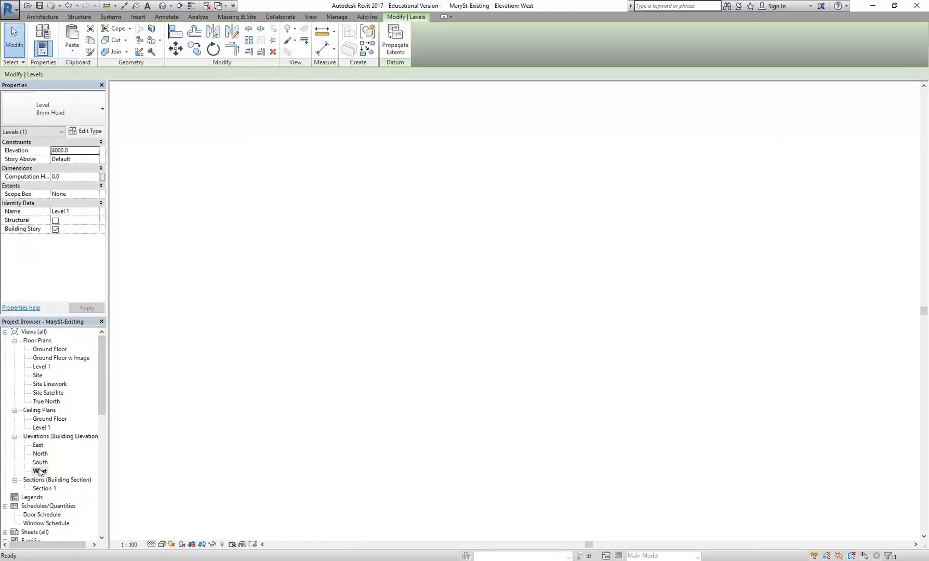
middle_drag(291, 284, 291, 299)
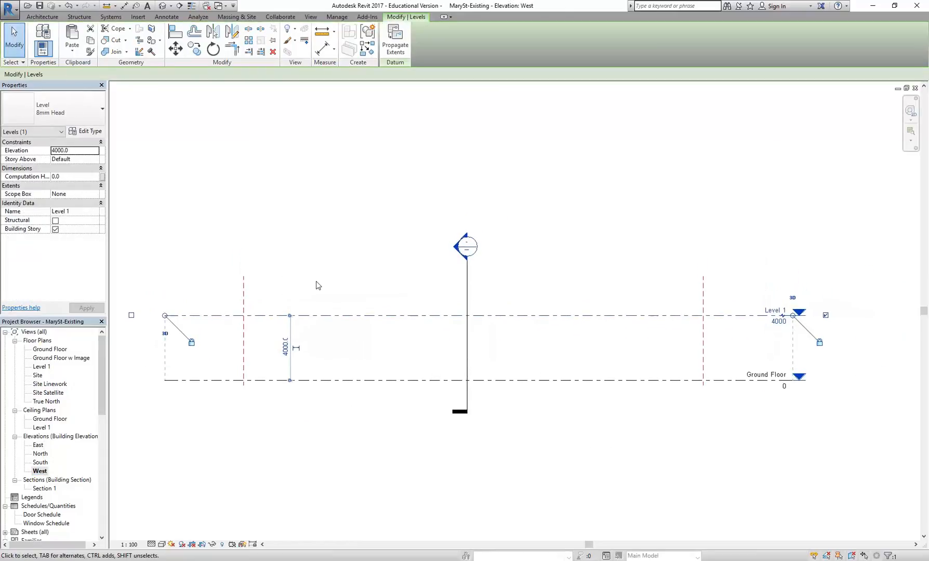
scroll(318, 285, down, 2)
middle_drag(312, 244, 315, 349)
click(308, 311)
scroll(308, 311, down, 1)
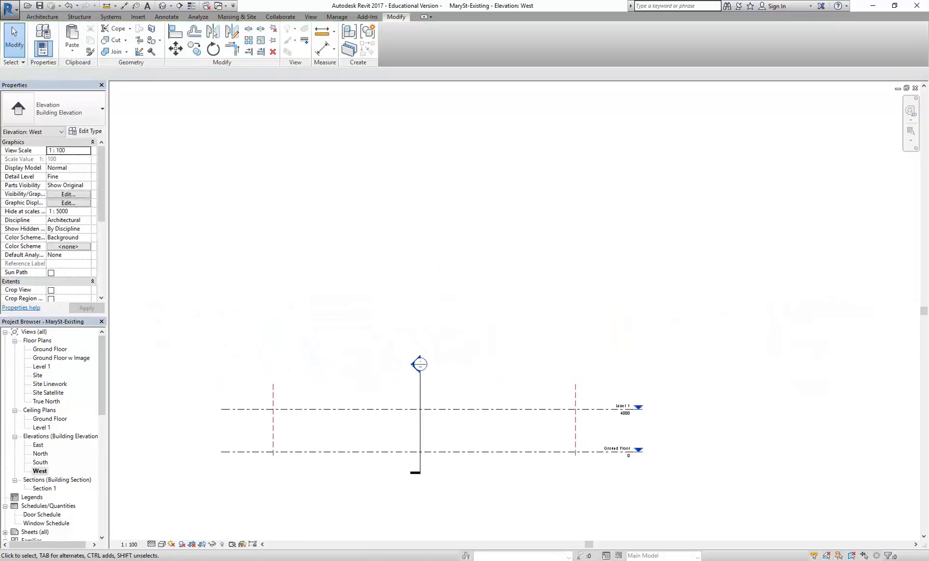
- Switch to the web browser and examine the storeys and roofline of the brick corner building in Google Street View
click(548, 525)
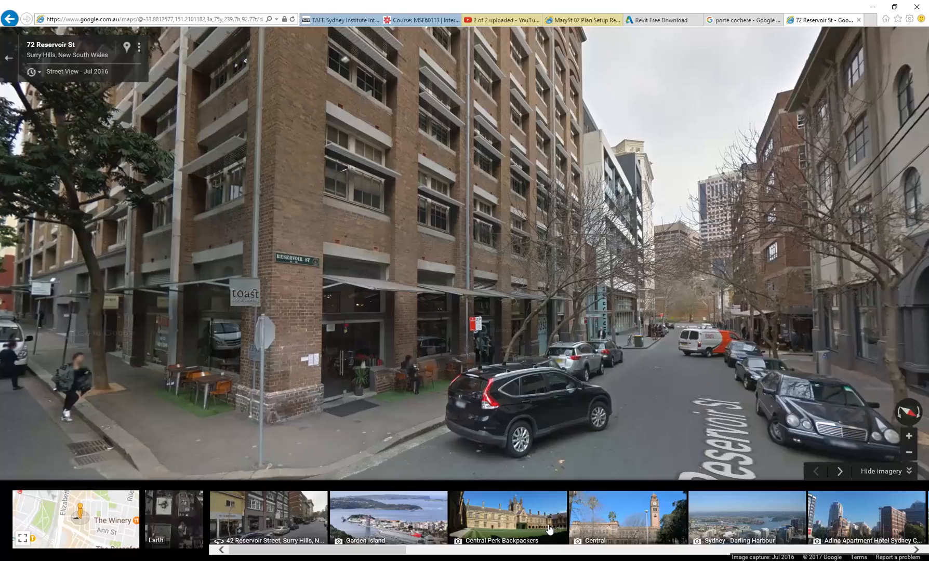
click(276, 239)
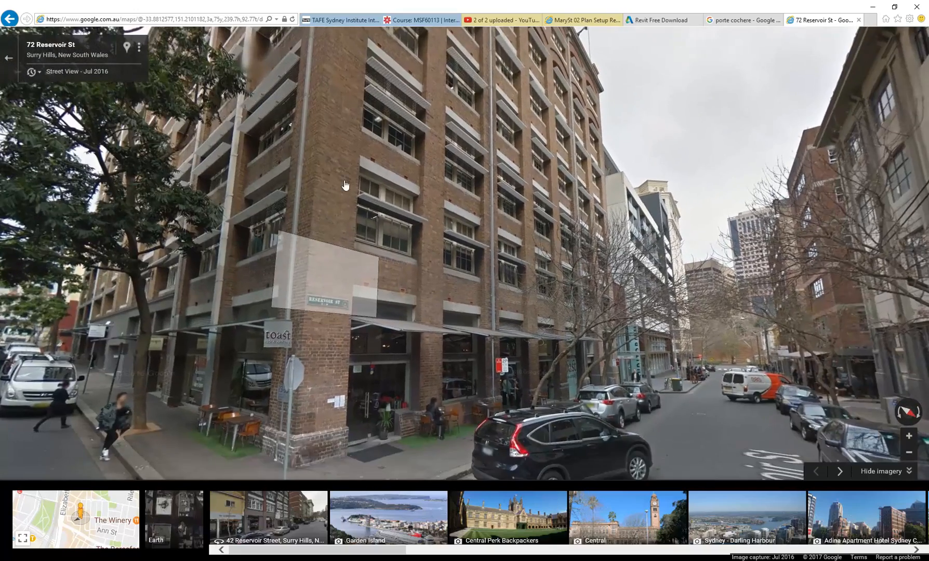
drag(307, 273, 260, 182)
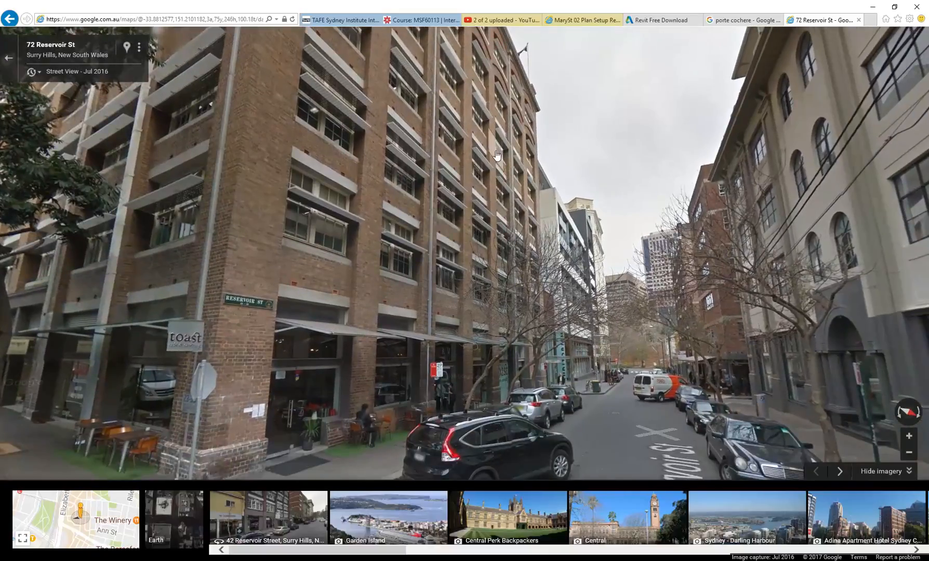
drag(498, 62, 520, 187)
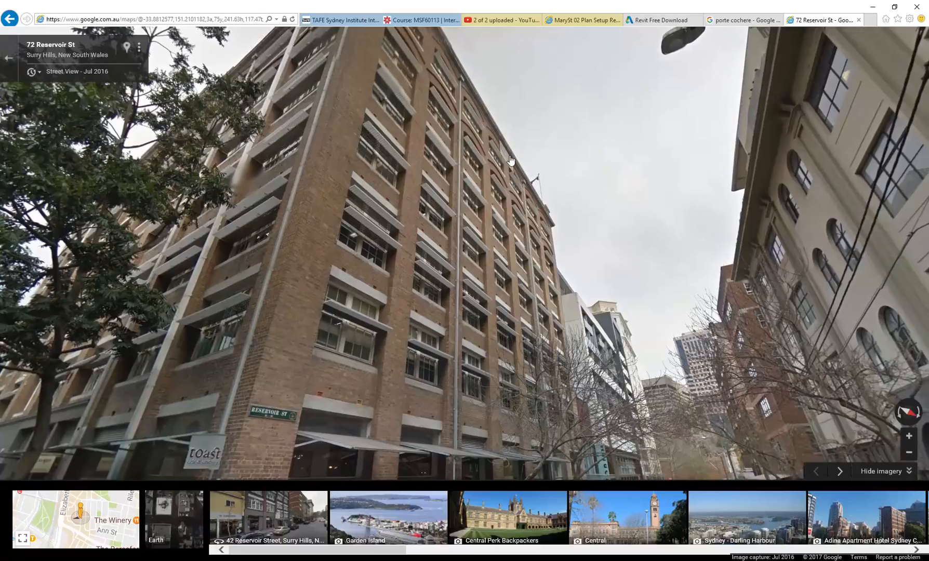
click(873, 6)
- In Revit's West elevation, draw a new level about 4600 mm above Level 1, aligned with both ends of the existing levels
scroll(455, 314, down, 2)
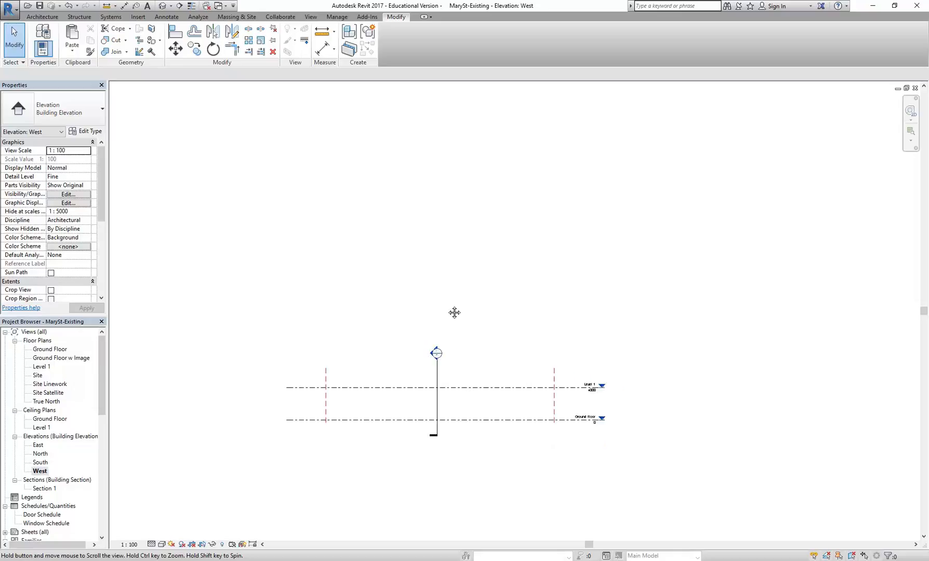
click(405, 396)
scroll(362, 376, up, 1)
middle_drag(374, 344, 354, 337)
click(317, 286)
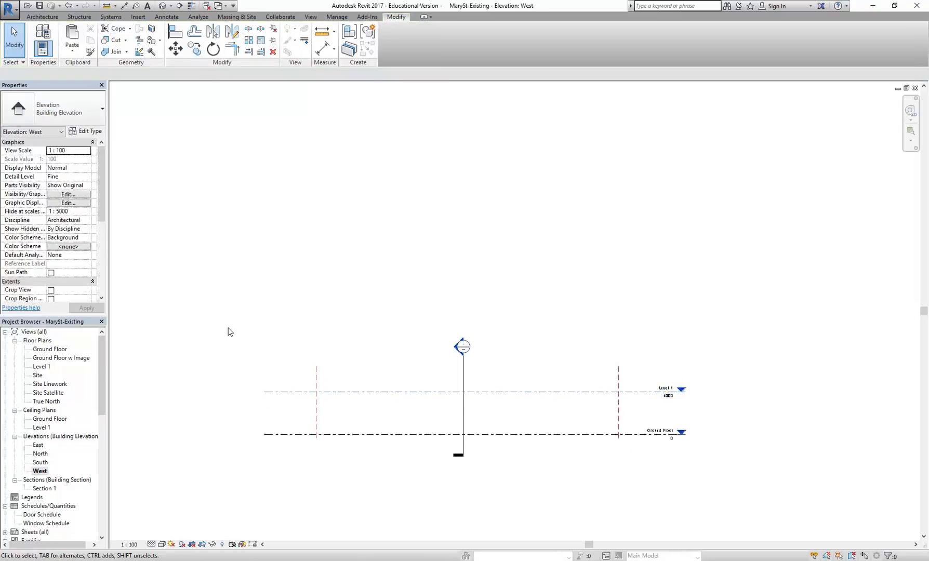
click(42, 17)
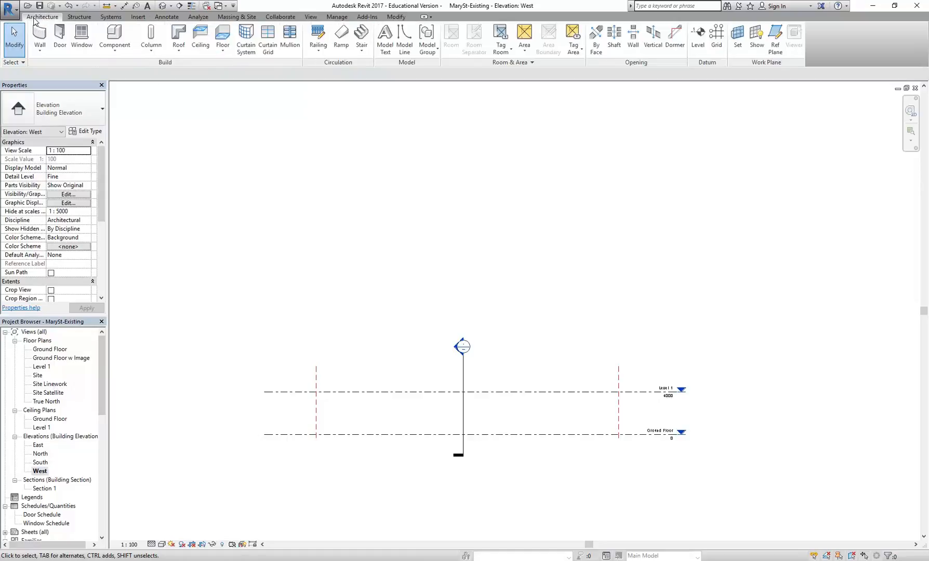
click(697, 41)
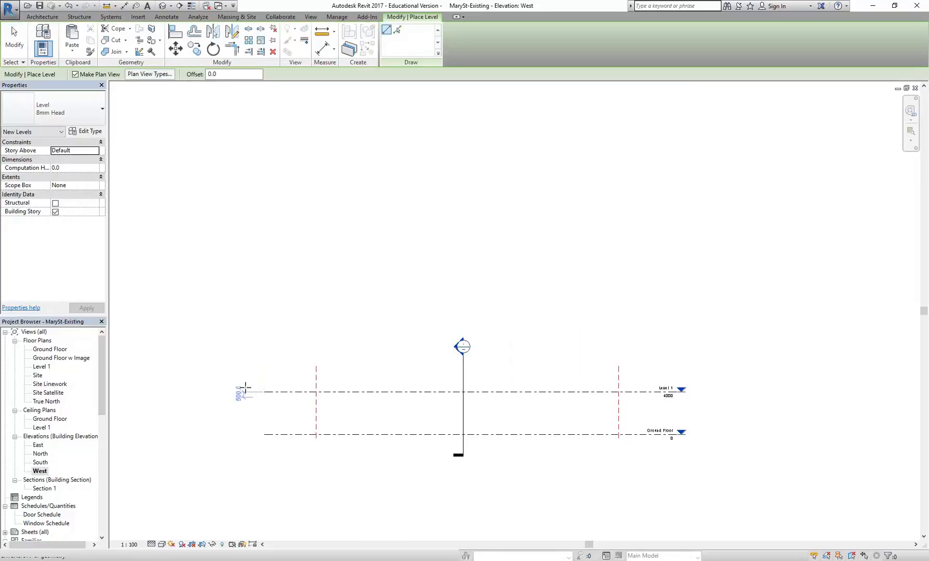
scroll(249, 359, up, 2)
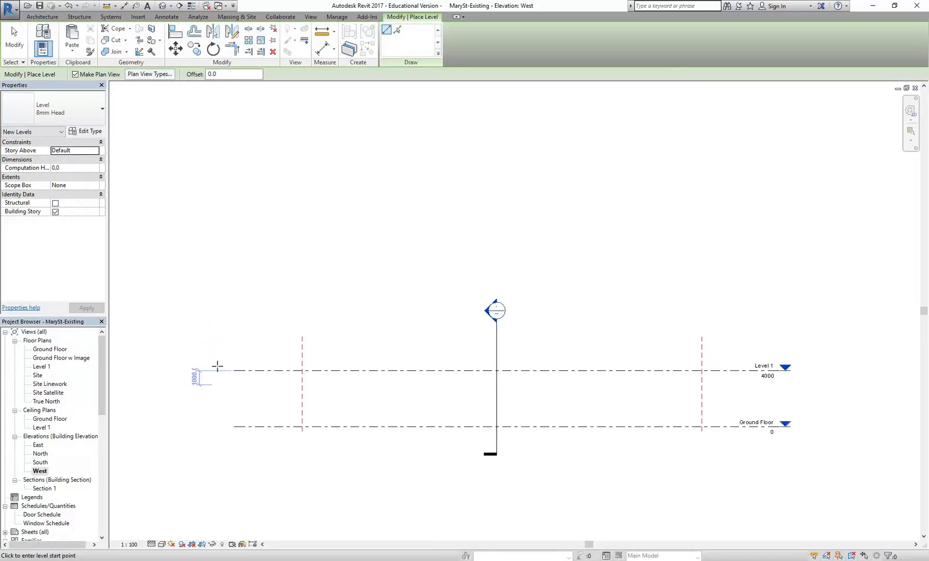
click(233, 305)
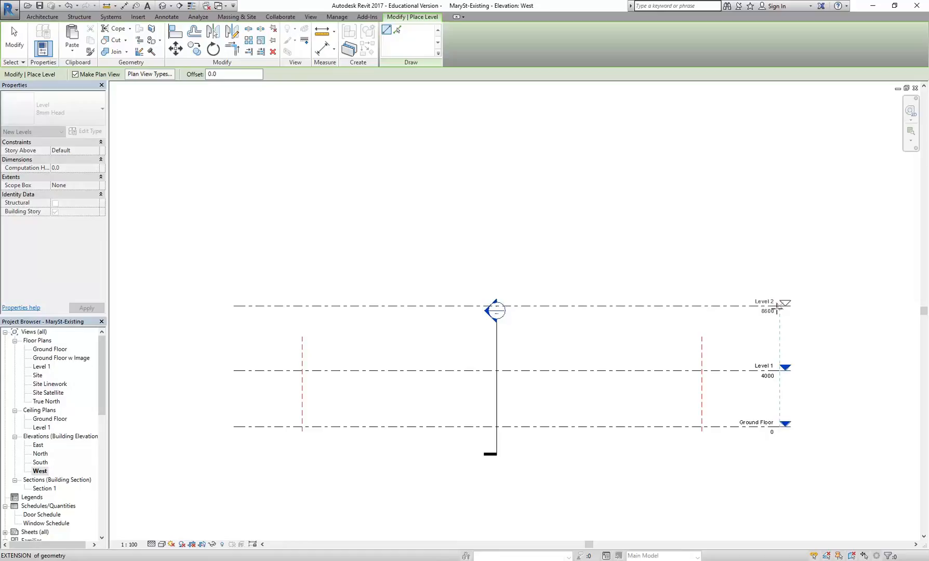
click(779, 307)
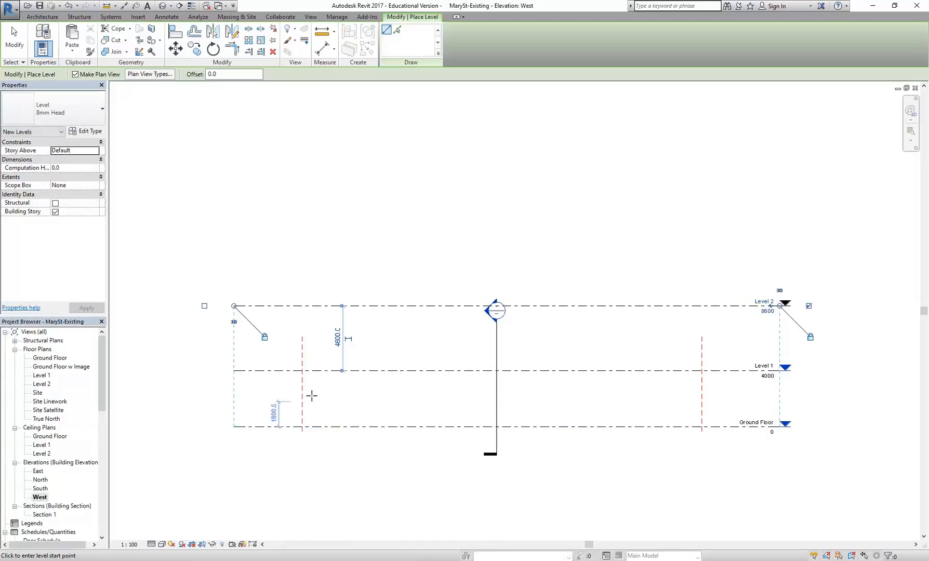
- Set the new level's height above Level 1 to 4000 mm
scroll(324, 385, up, 2)
click(343, 323)
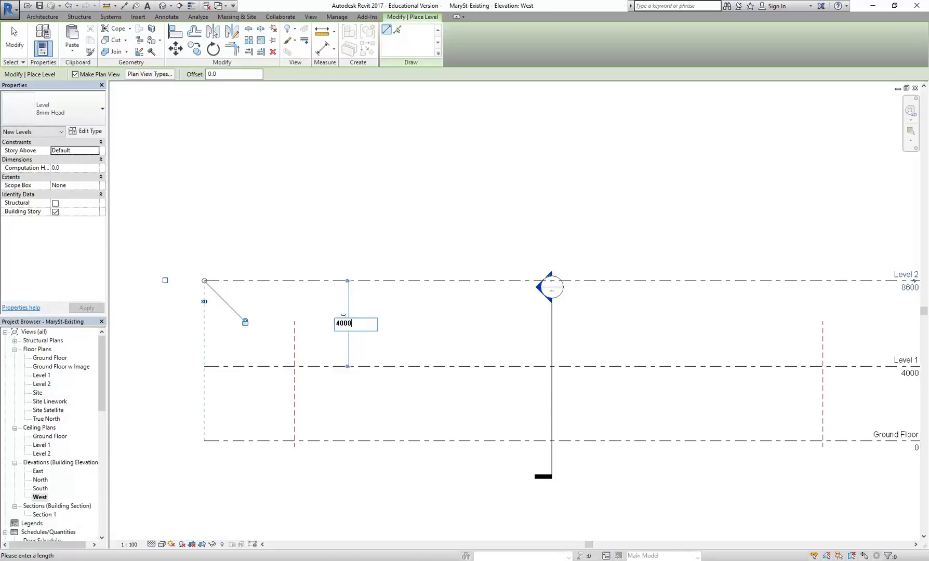
key(Return)
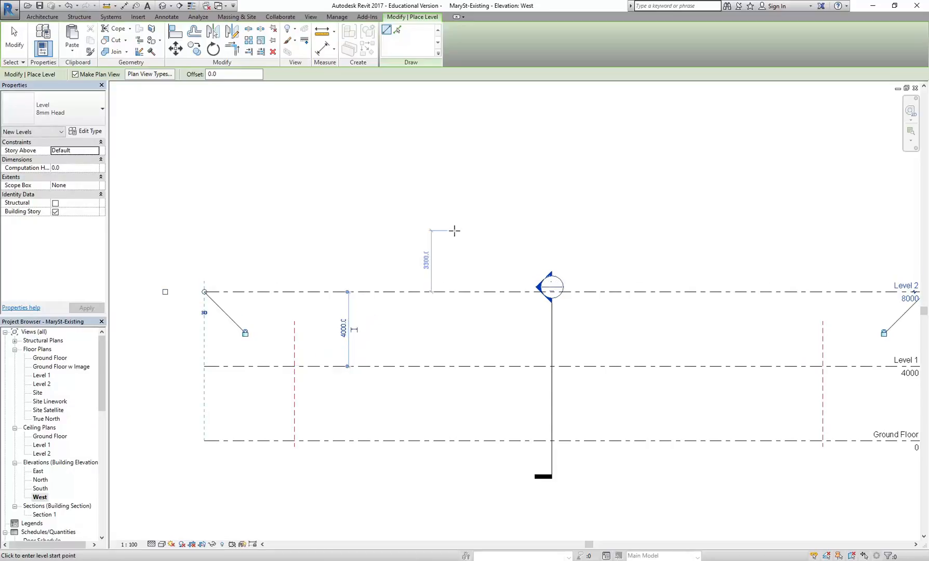
- Draw a new level 4000 mm above Level 2, aligned with both ends of the existing level lines
scroll(418, 234, down, 2)
middle_drag(419, 233, 386, 311)
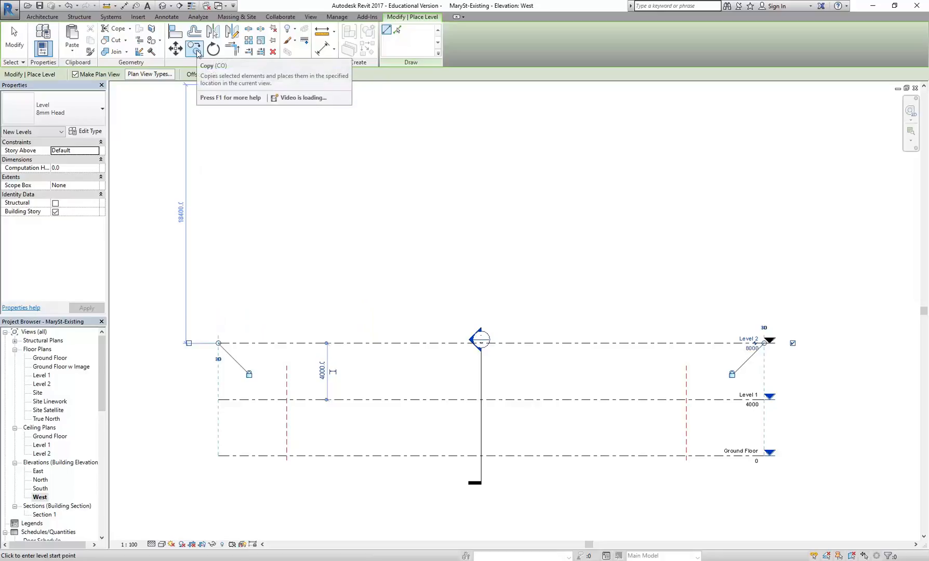
click(218, 288)
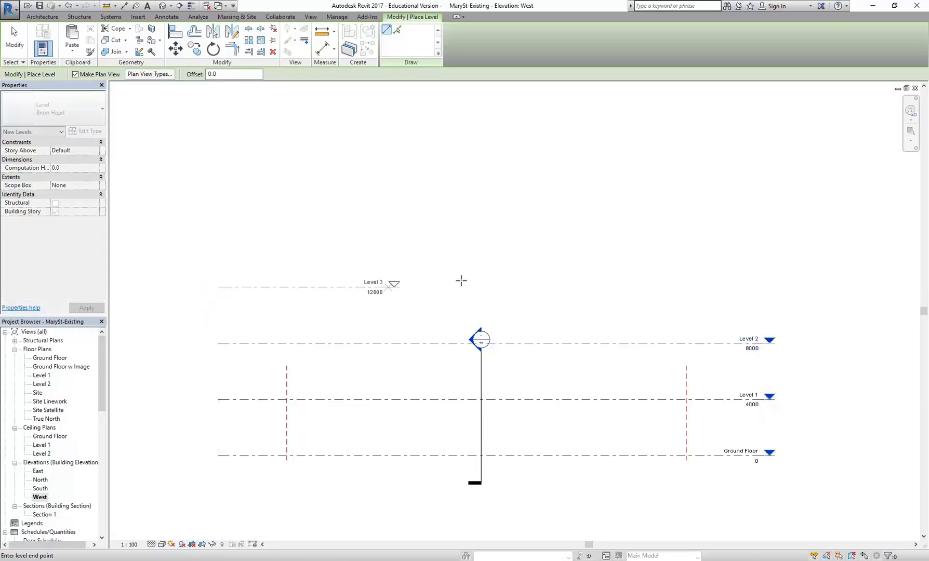
click(764, 279)
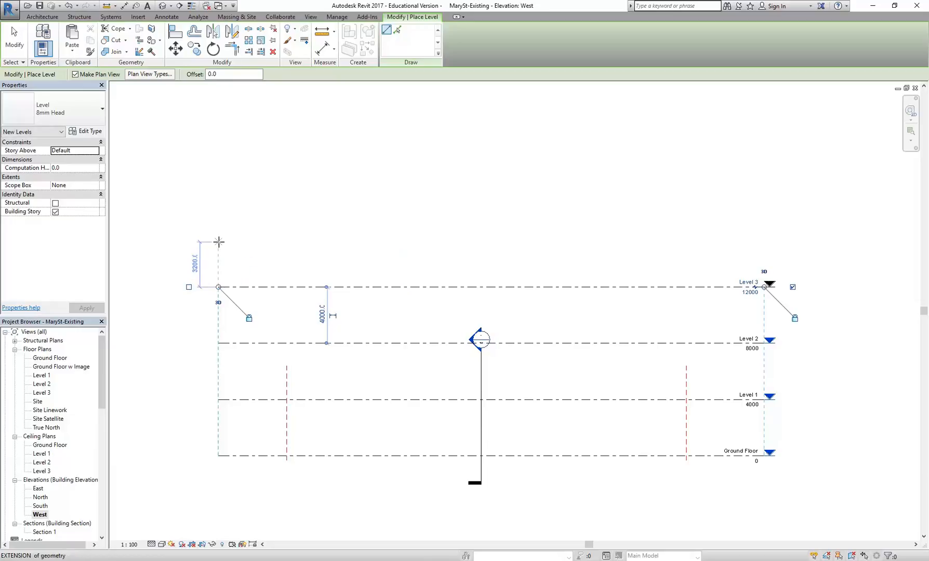
- Leave level placement and try adding the next level by copying Level 3 upward by 4000 mm
right_click(221, 213)
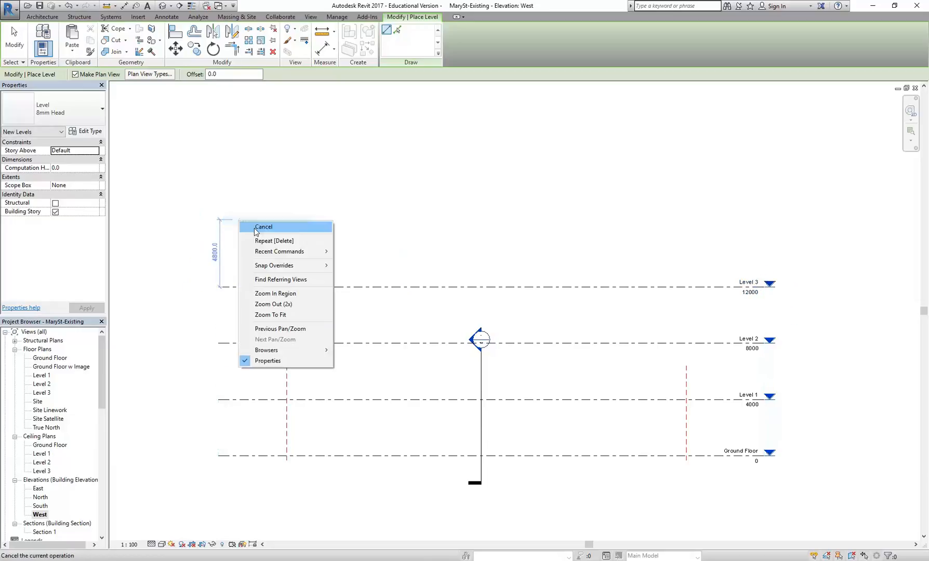
click(254, 227)
click(266, 286)
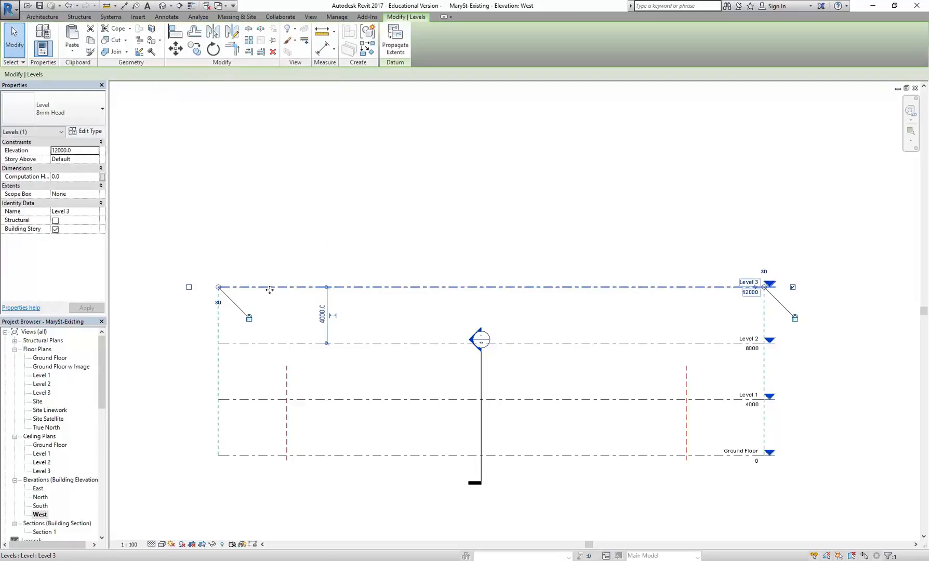
click(196, 49)
click(296, 299)
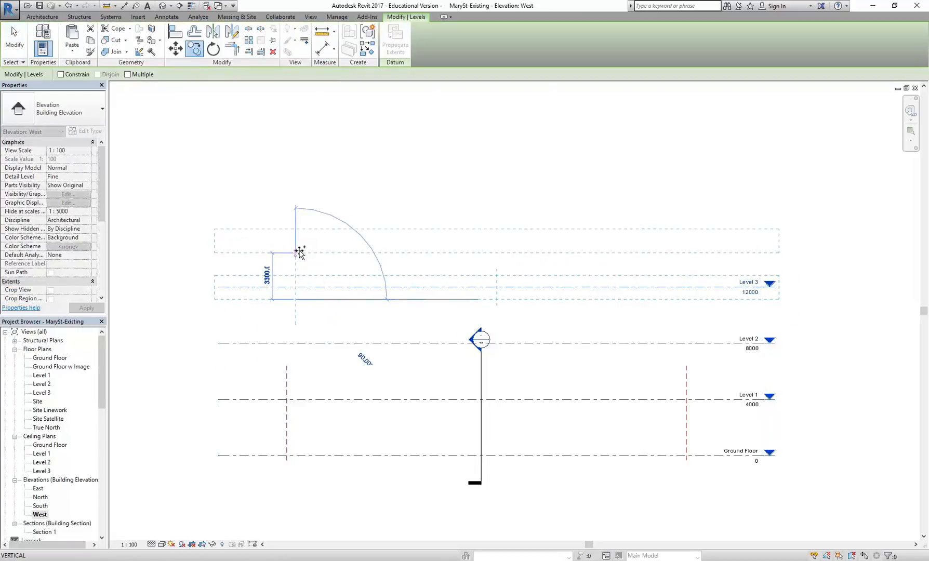
click(300, 244)
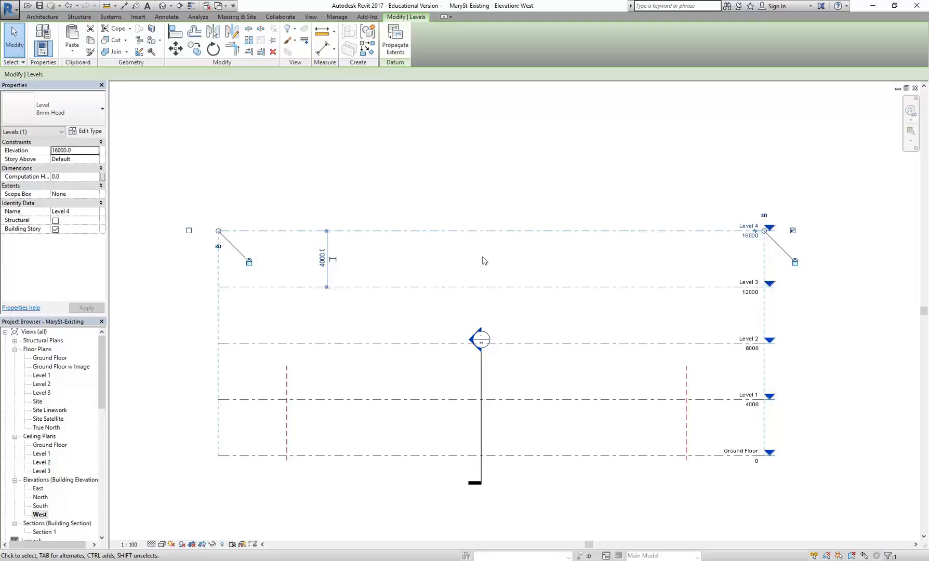
click(409, 272)
- Compare the copied level's head with those of the levels below and undo the copy
scroll(827, 240, up, 5)
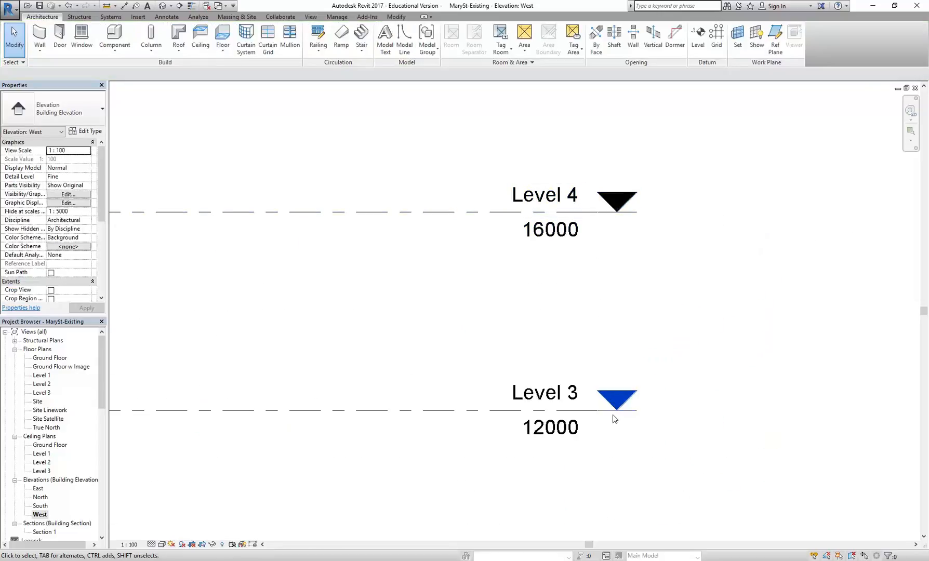
scroll(587, 265, down, 2)
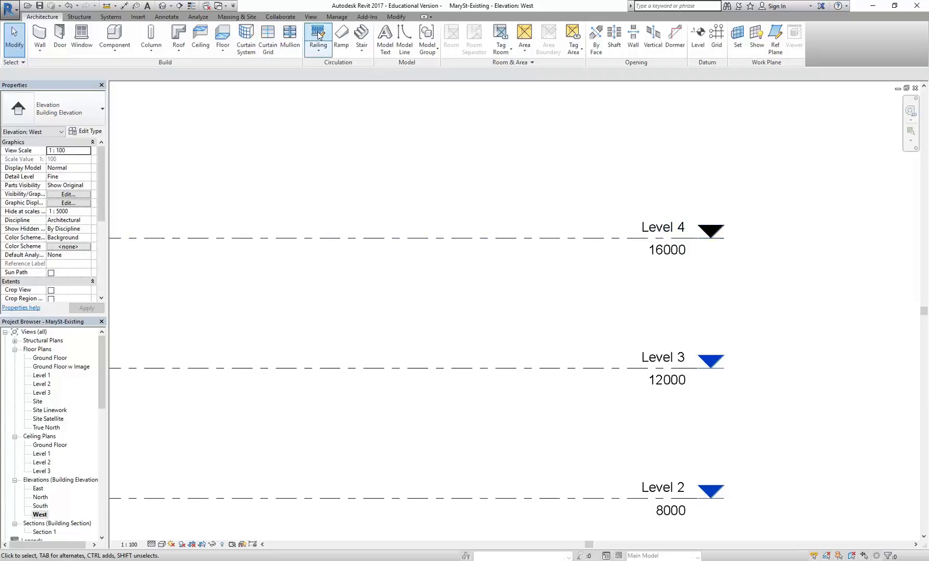
click(314, 18)
click(387, 43)
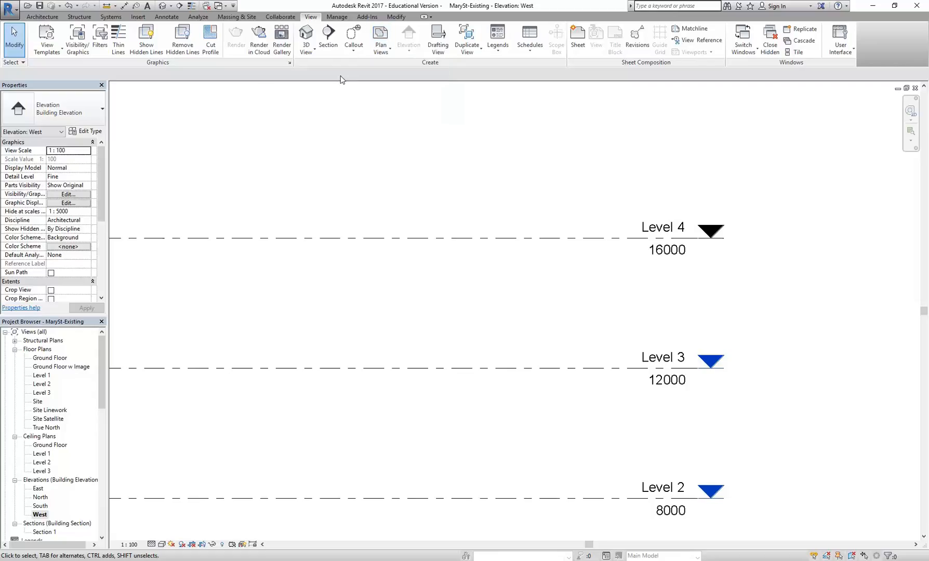
click(68, 6)
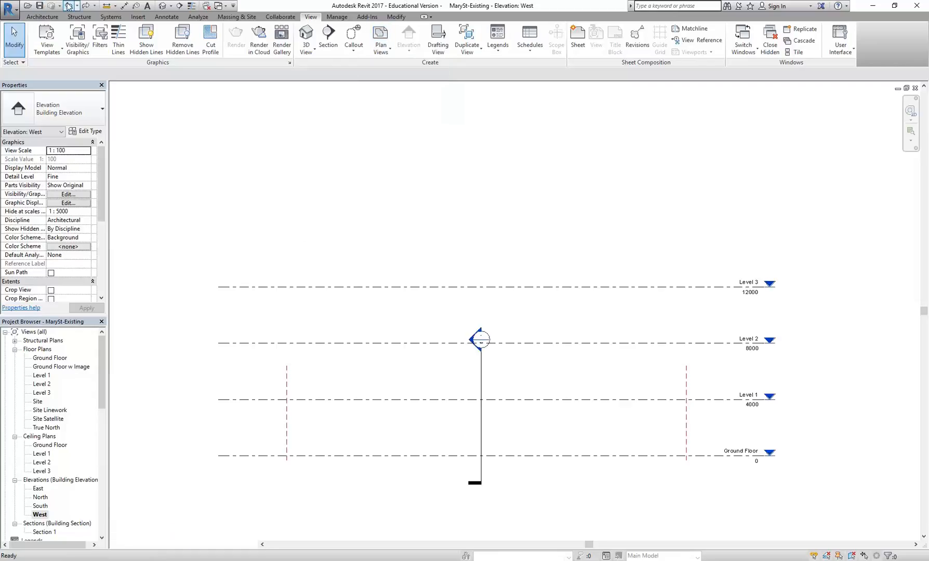
click(68, 7)
click(85, 6)
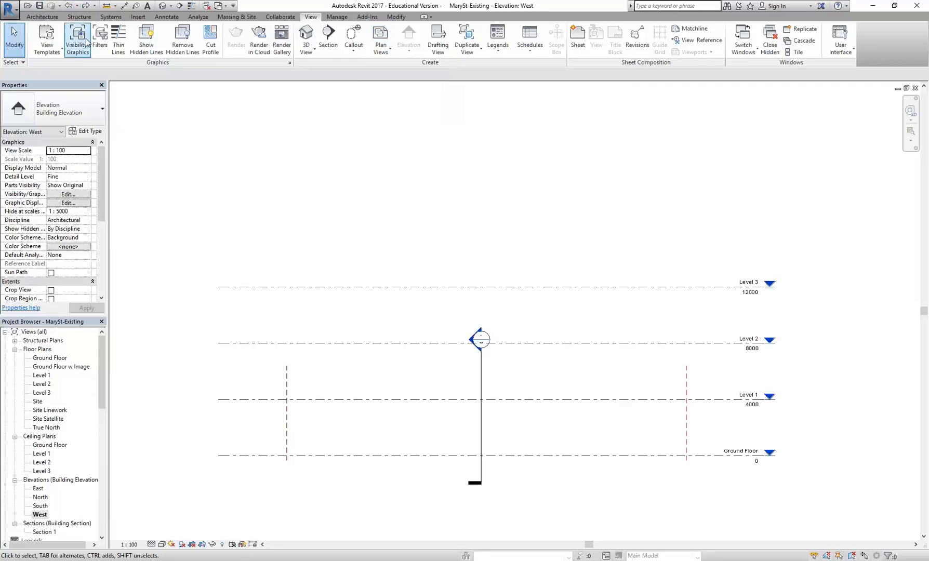
- Draw two new levels with the Level tool at elevations 16000 and 20000, aligned with the existing level ends
click(42, 17)
click(698, 38)
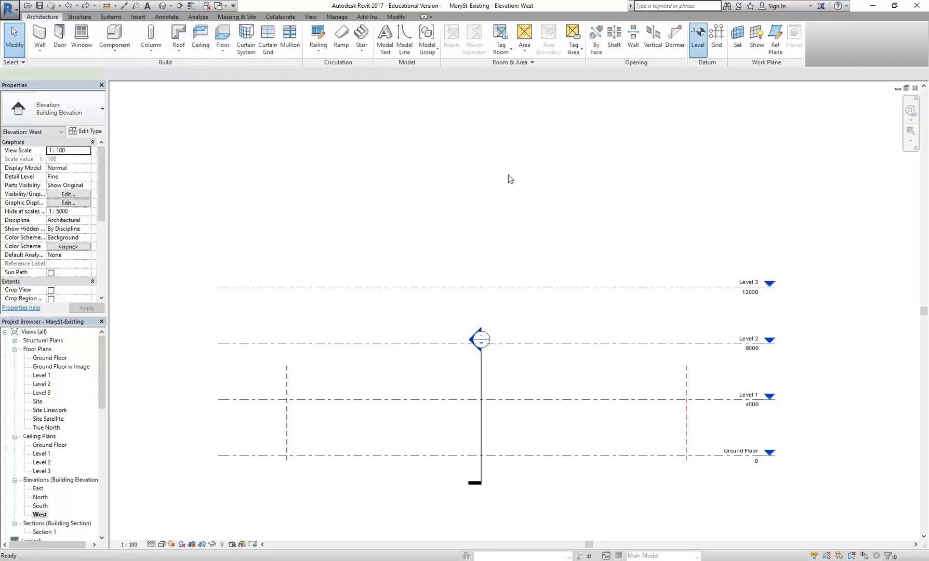
click(219, 231)
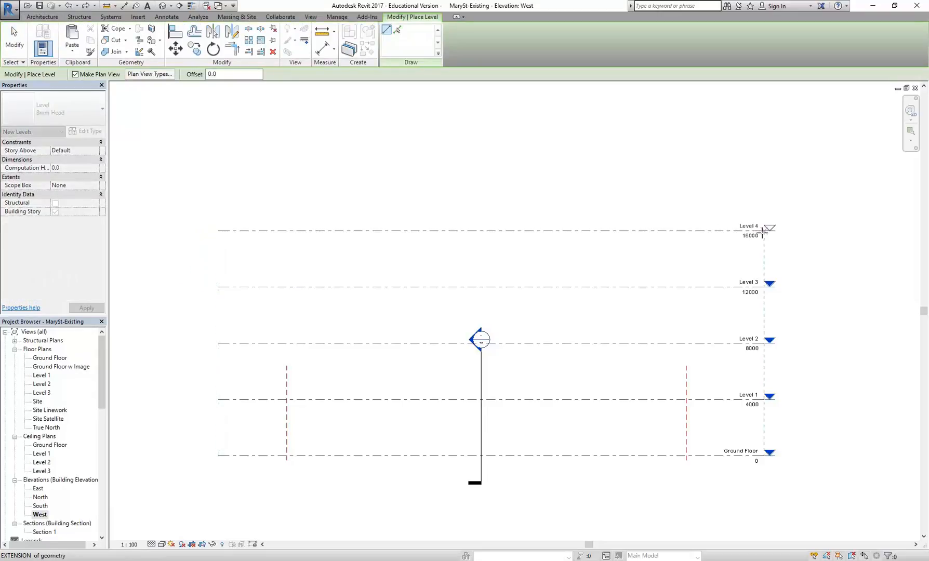
click(761, 232)
middle_drag(167, 138, 167, 191)
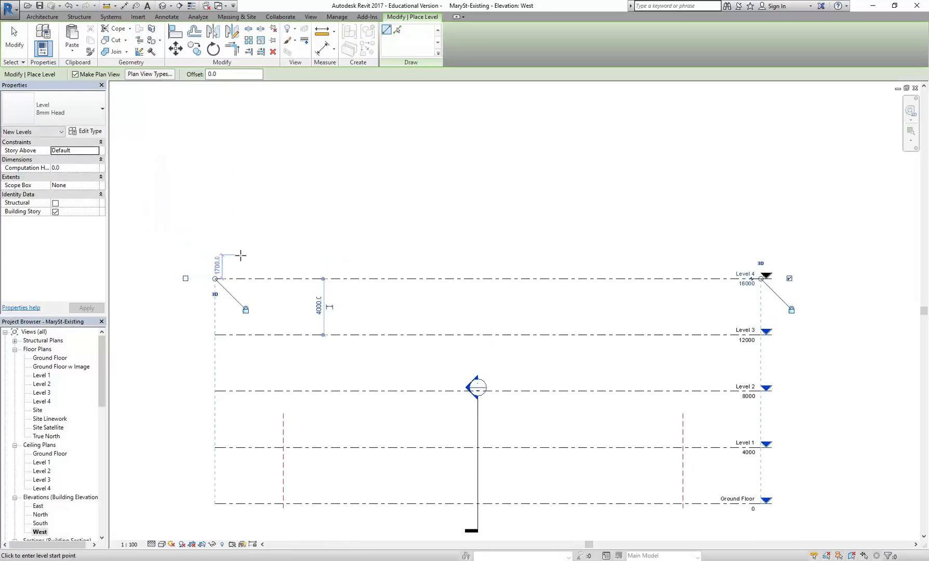
click(215, 222)
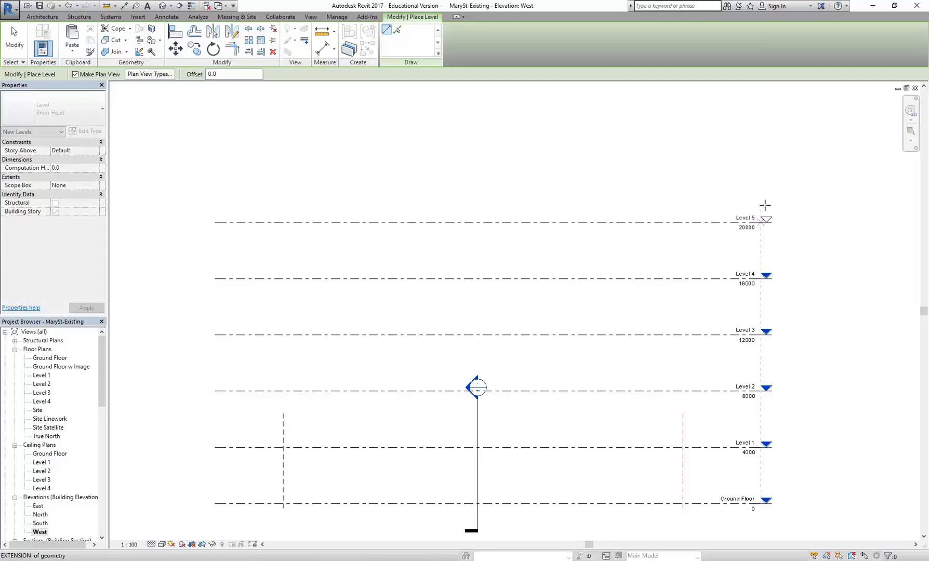
click(760, 208)
- Draw two more levels at elevations 24000 and 28000, aligned with both ends of the levels below
middle_drag(363, 149, 310, 197)
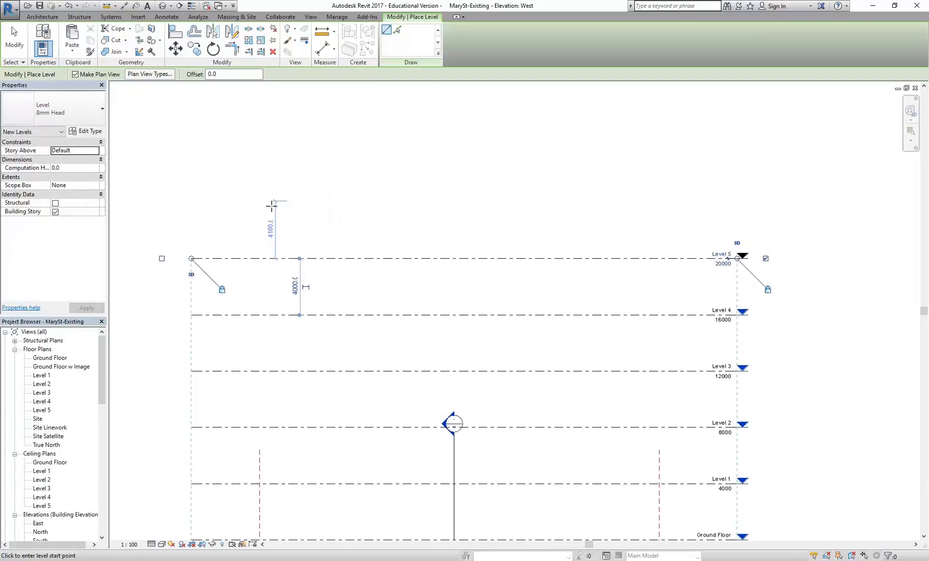
click(192, 201)
click(738, 198)
scroll(404, 187, down, 1)
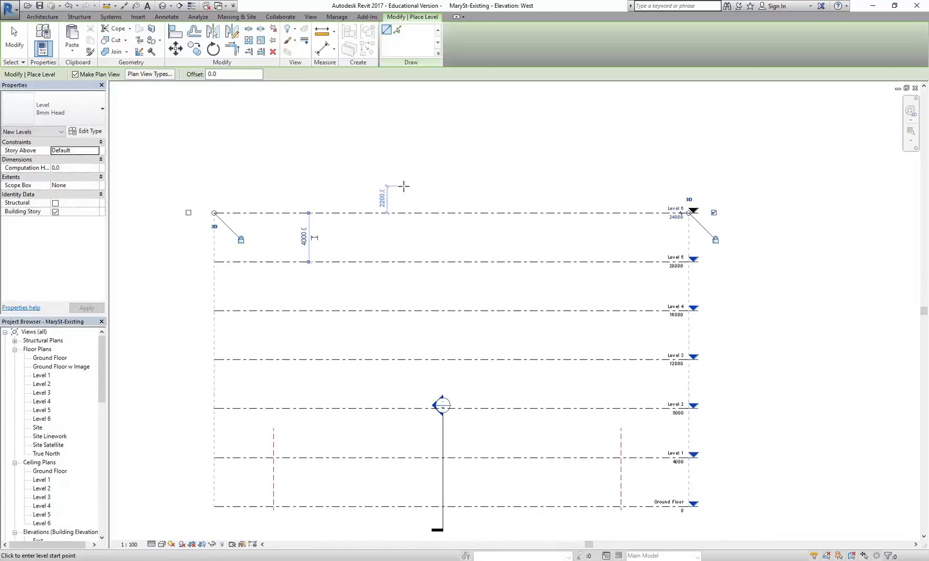
click(213, 163)
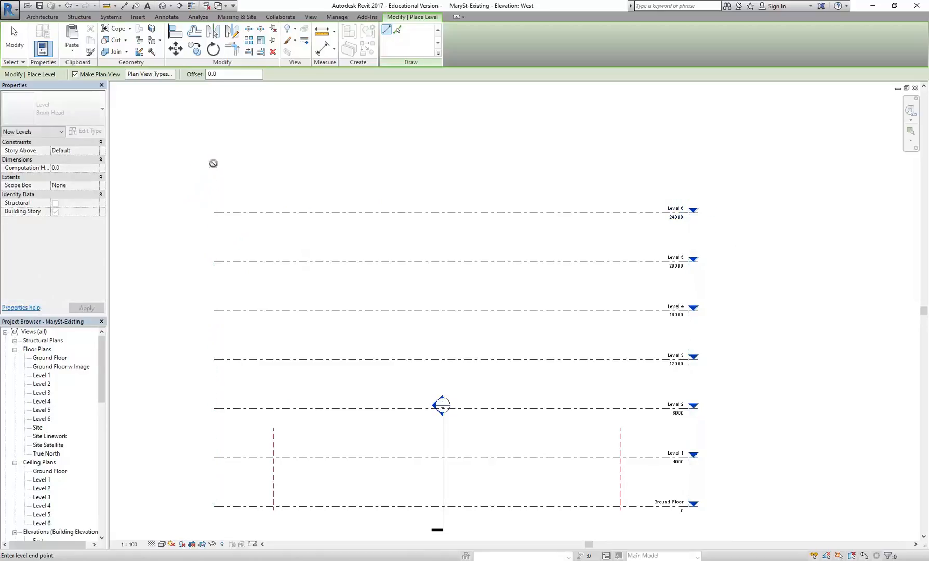
click(689, 164)
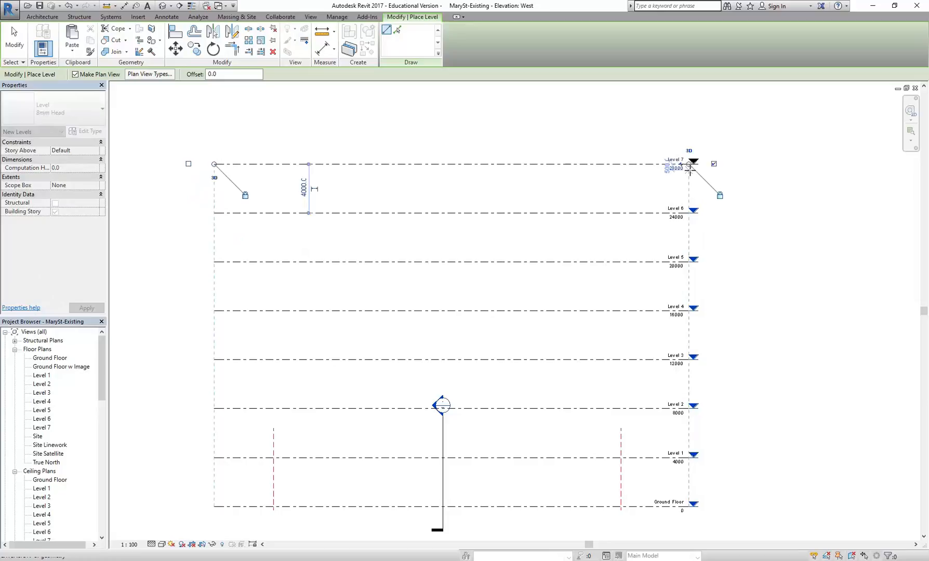
- Rename the topmost level Roof together with its corresponding views, and finish placing levels
scroll(690, 169, up, 3)
click(667, 170)
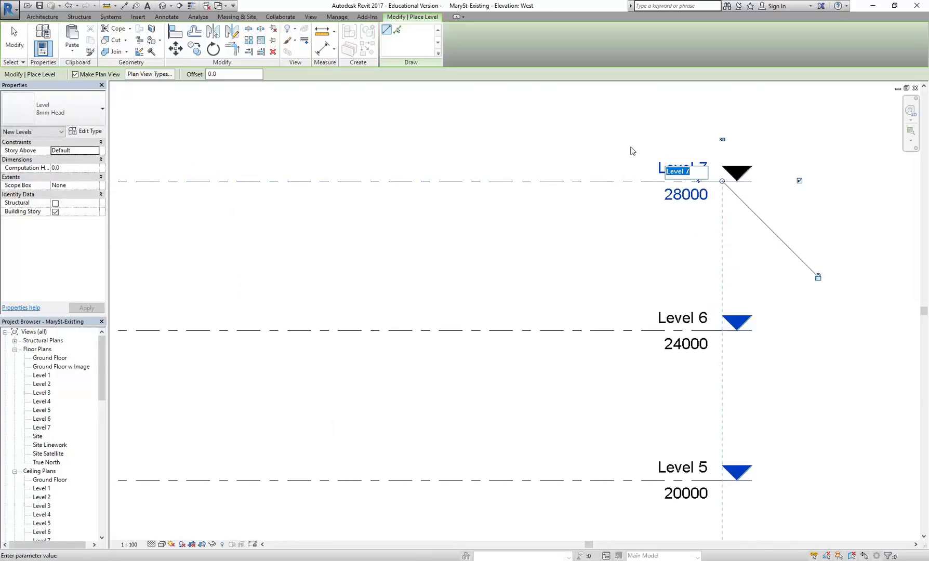
text(Roof)
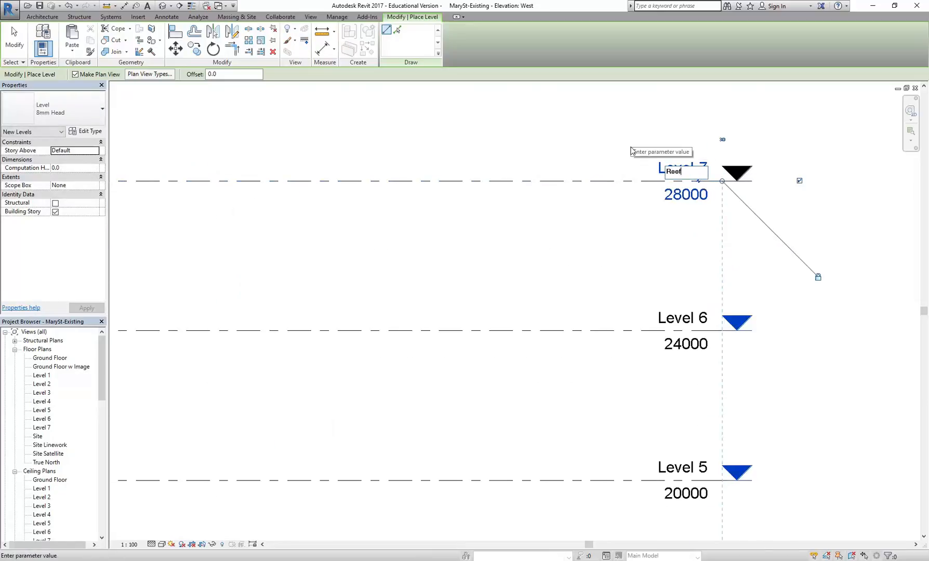
key(Return)
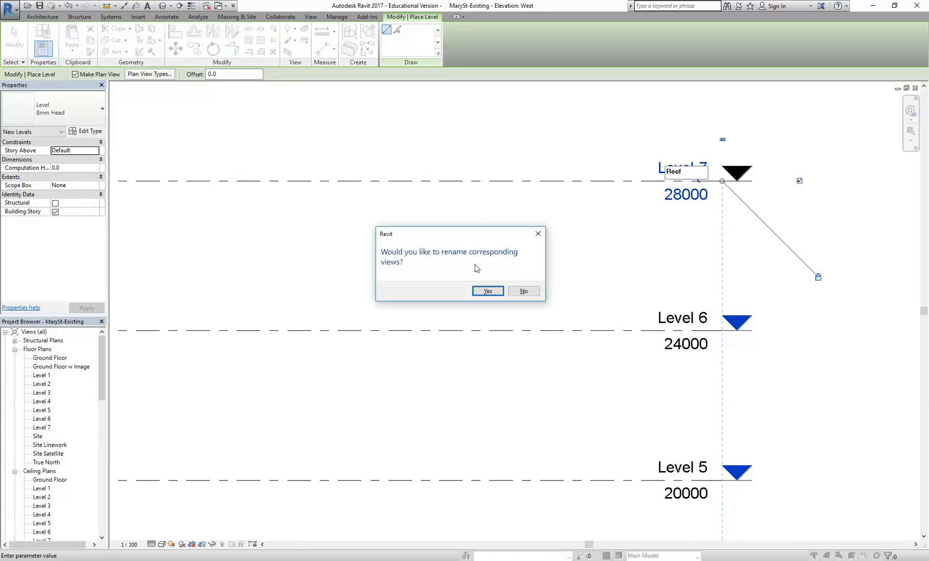
click(488, 291)
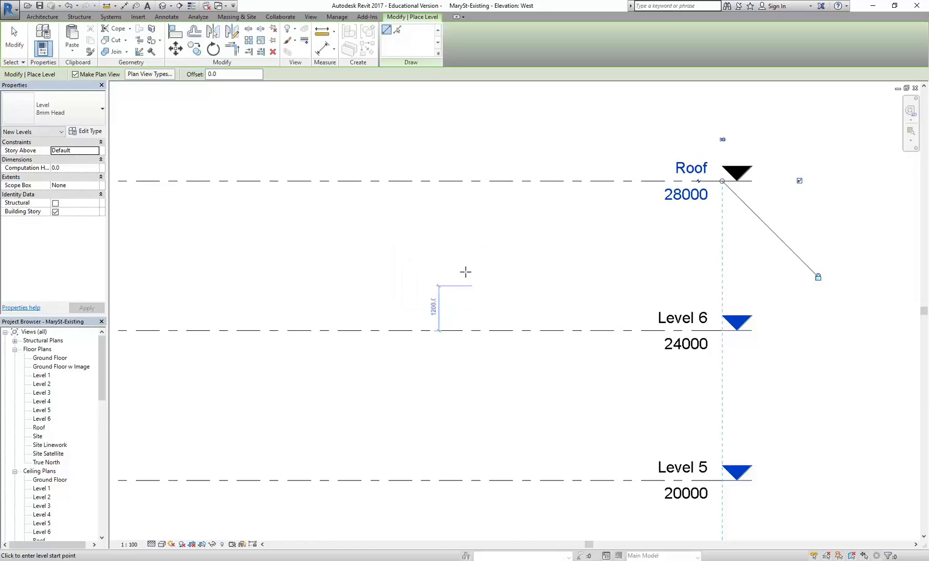
scroll(431, 232, down, 6)
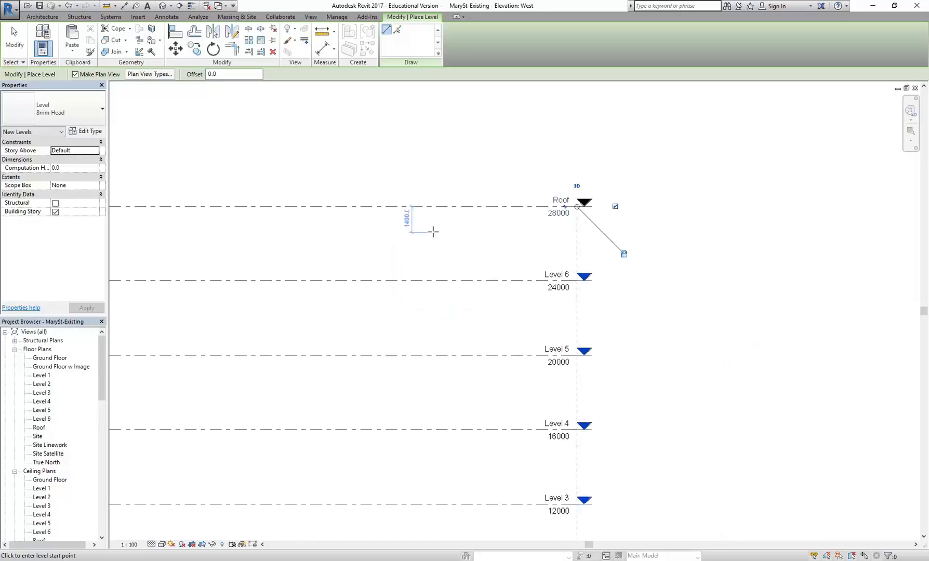
right_click(414, 178)
click(431, 186)
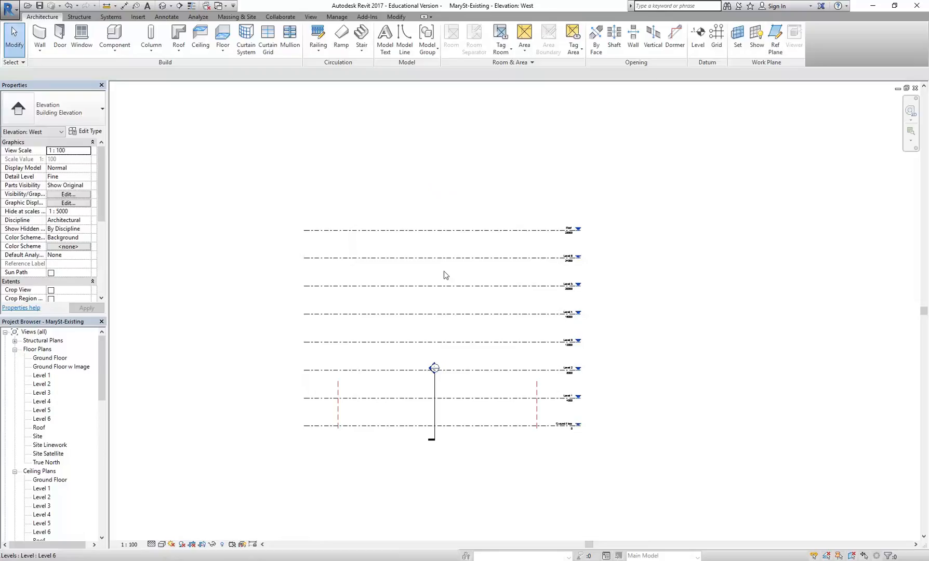
- Open the Level 4 and Level 1 floor plans to compare which reference planes they show, and return to the West elevation
scroll(409, 320, up, 2)
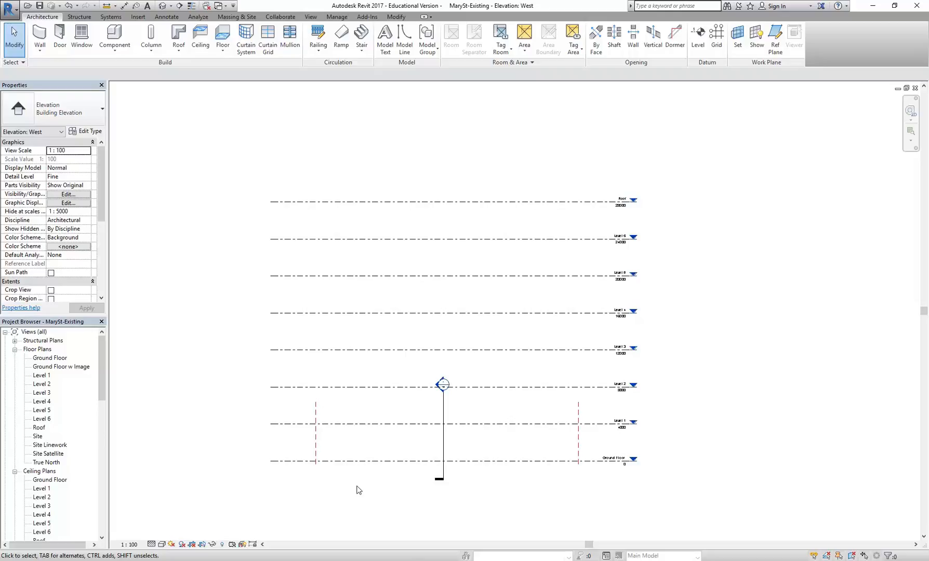
scroll(381, 442, up, 2)
scroll(383, 443, up, 1)
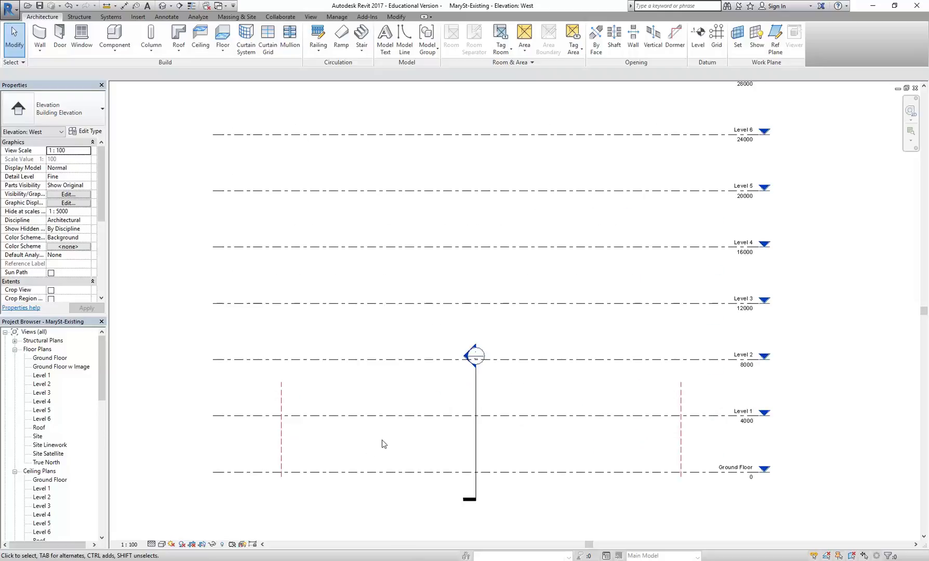
double_click(42, 401)
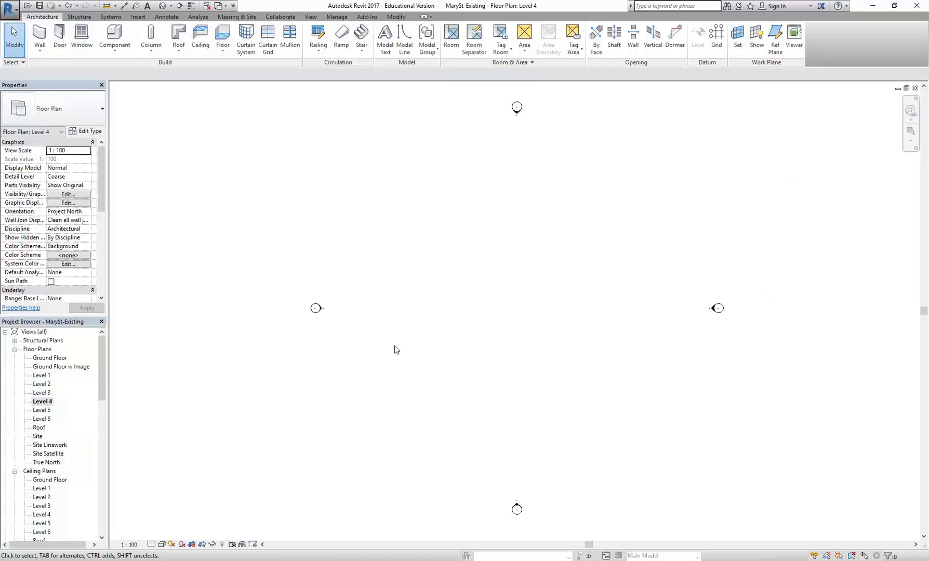
double_click(44, 376)
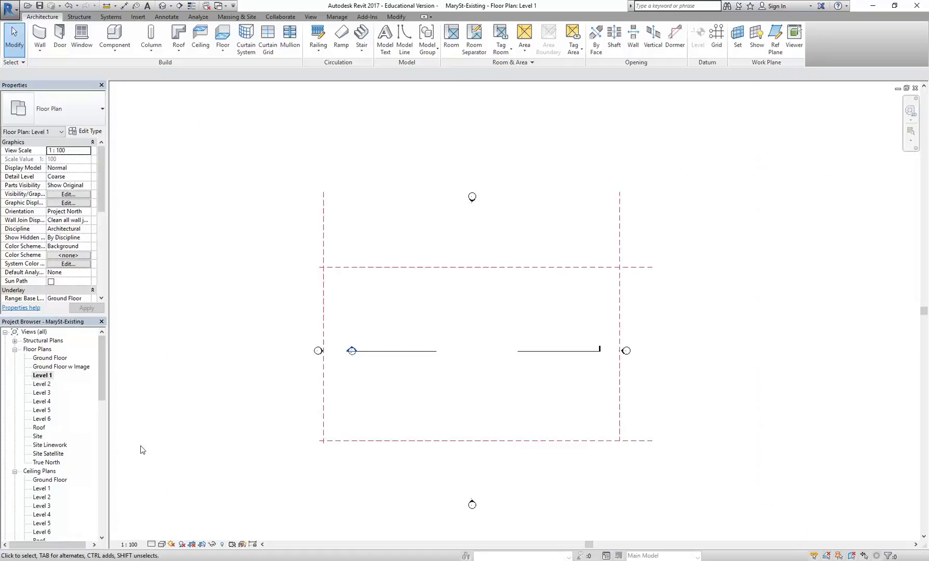
click(915, 88)
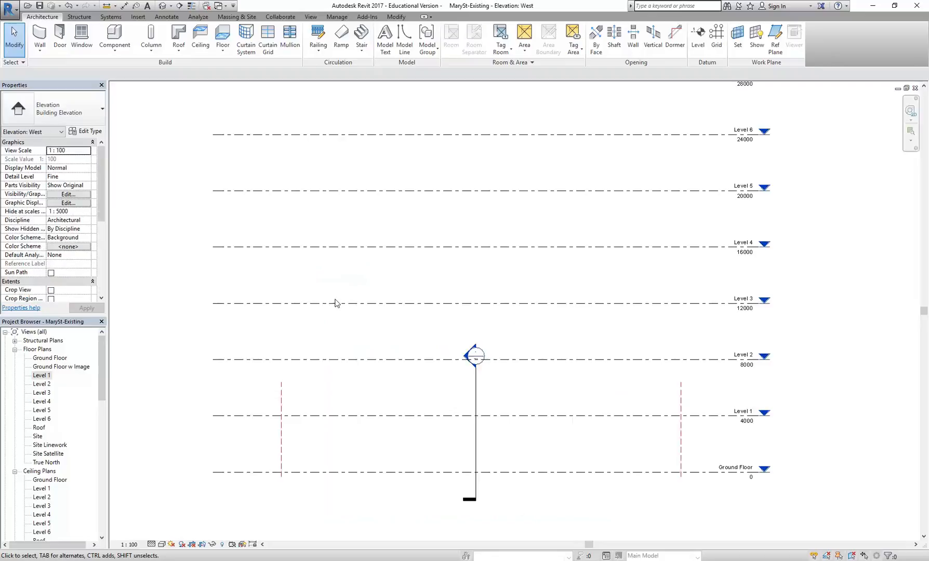
- Extend the upper ends of both vertical reference planes in the West elevation to just above the Roof level
scroll(291, 273, down, 1)
middle_drag(296, 279, 301, 325)
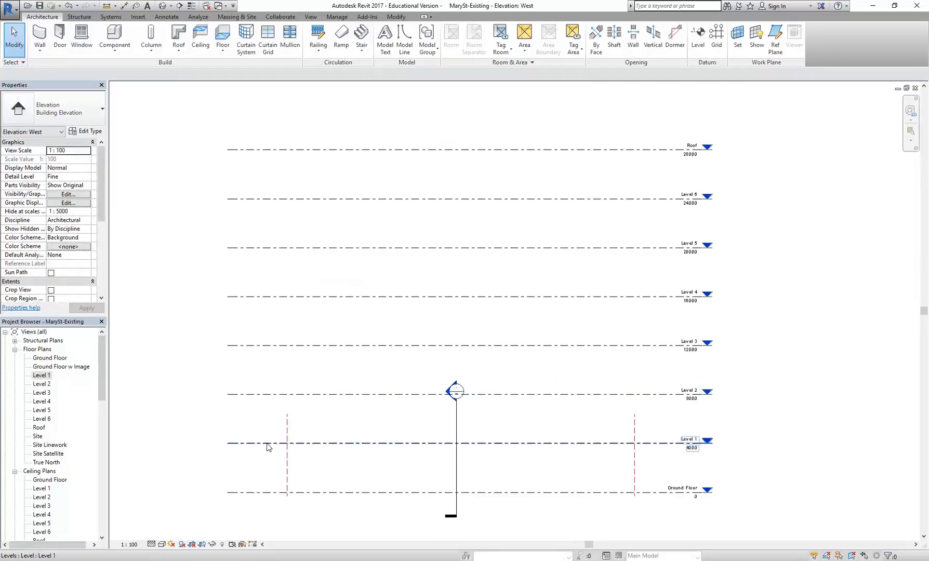
click(286, 432)
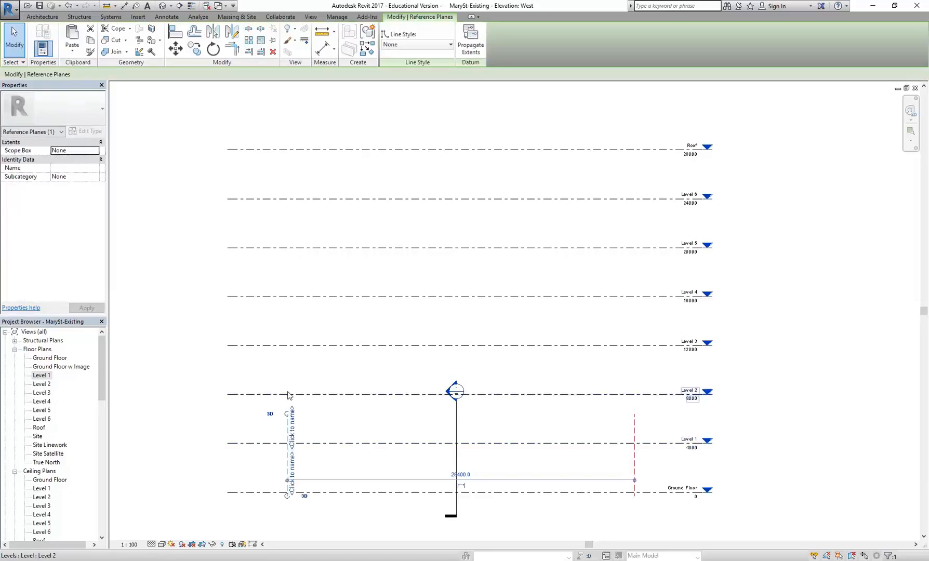
drag(287, 414, 285, 123)
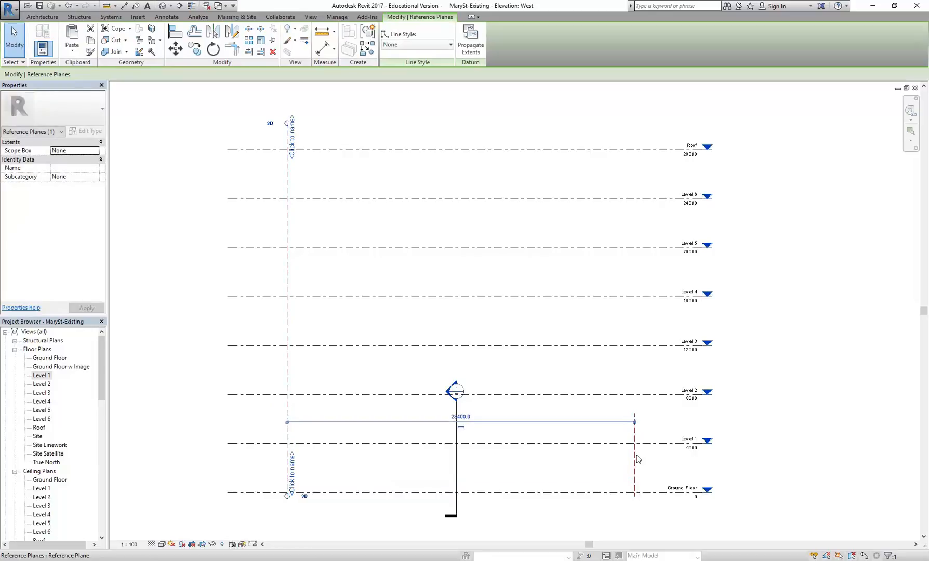
click(634, 419)
drag(634, 415, 618, 121)
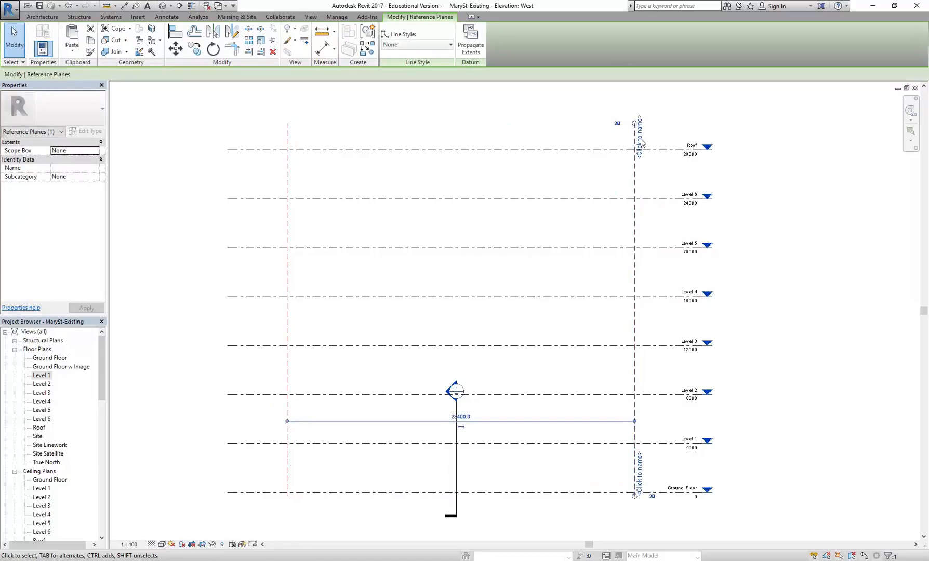
- Check the reference planes in the Level 5 floor plan and the East elevation
double_click(42, 411)
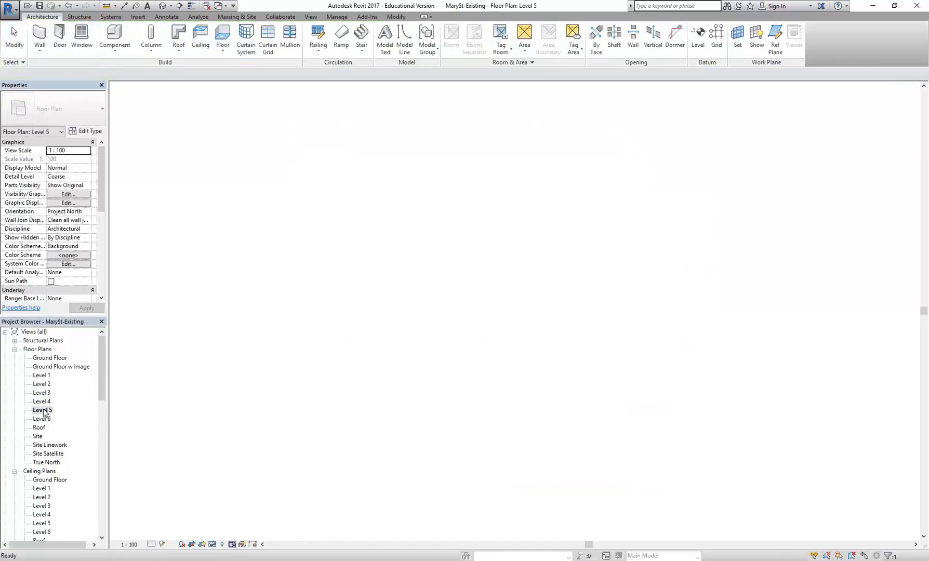
click(491, 324)
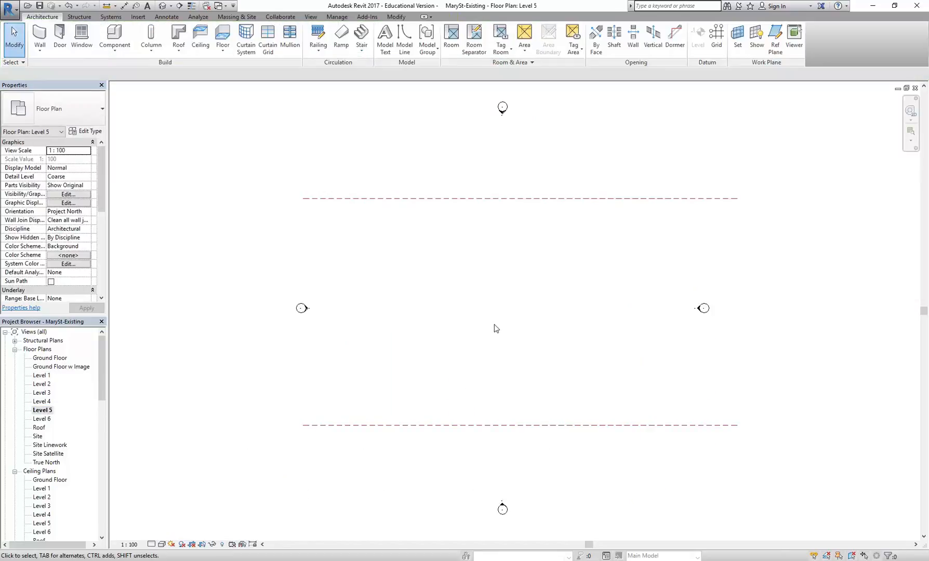
drag(102, 387, 102, 431)
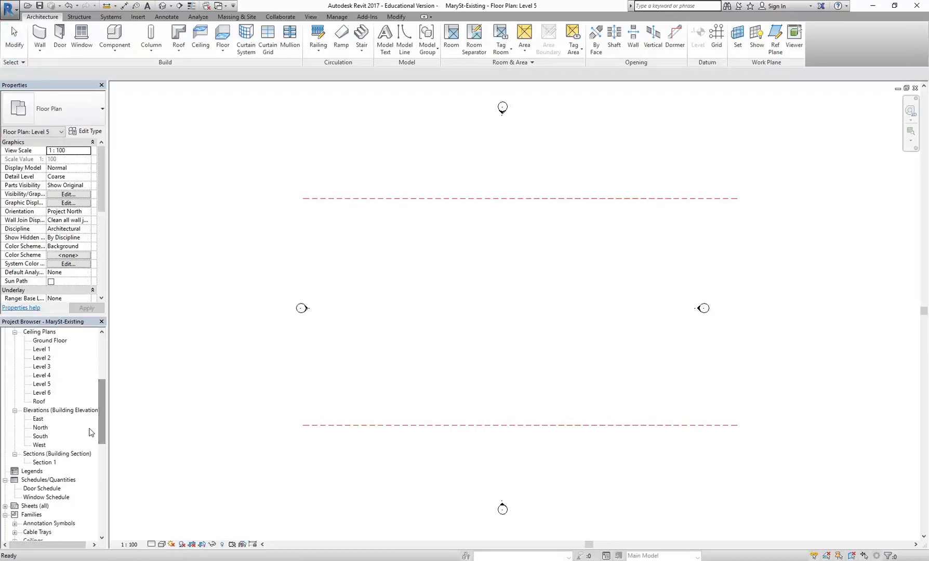
double_click(38, 419)
scroll(423, 249, down, 1)
middle_drag(423, 249, 415, 297)
- In the South elevation, extend the upper ends of both vertical reference planes to just above the Roof level
double_click(41, 437)
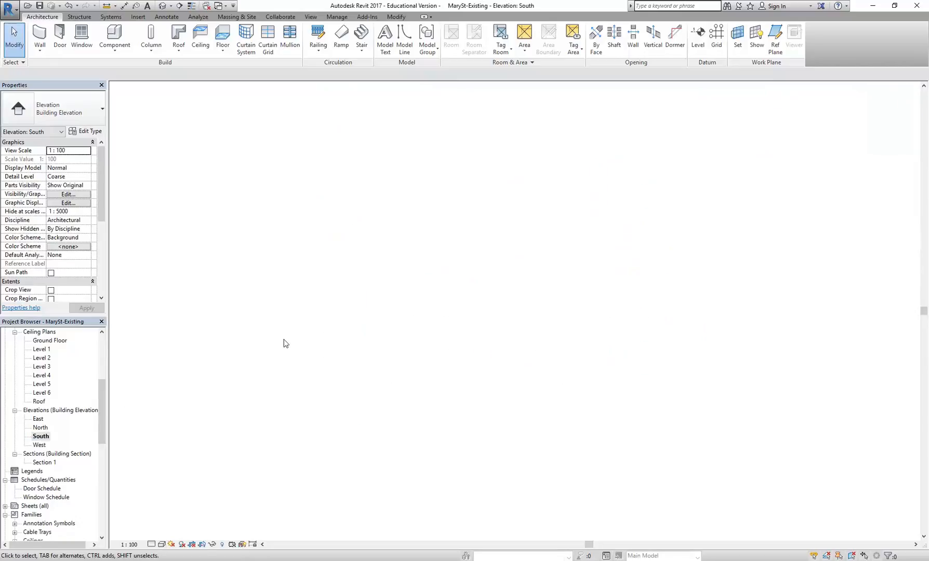
scroll(368, 341, up, 2)
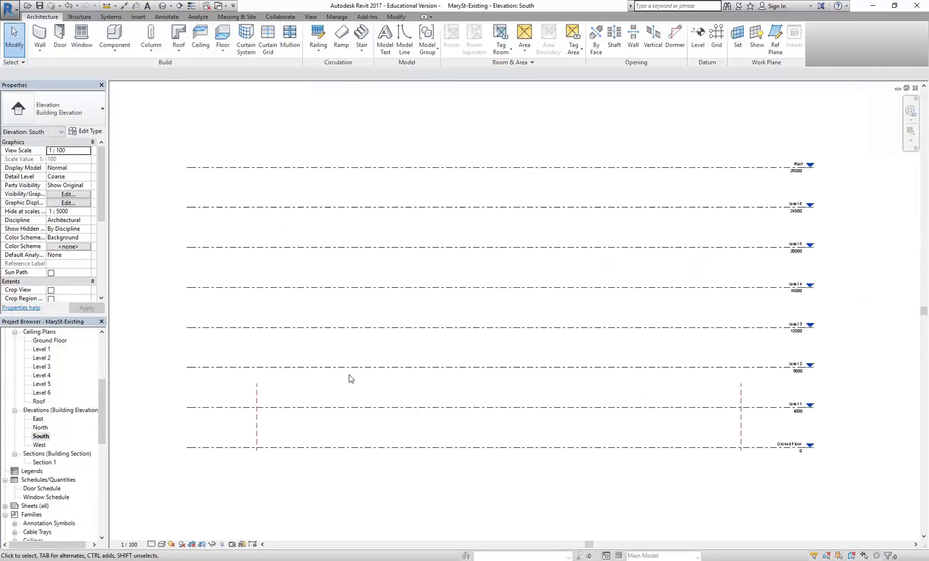
click(255, 387)
scroll(253, 386, up, 1)
drag(256, 376, 245, 114)
click(814, 408)
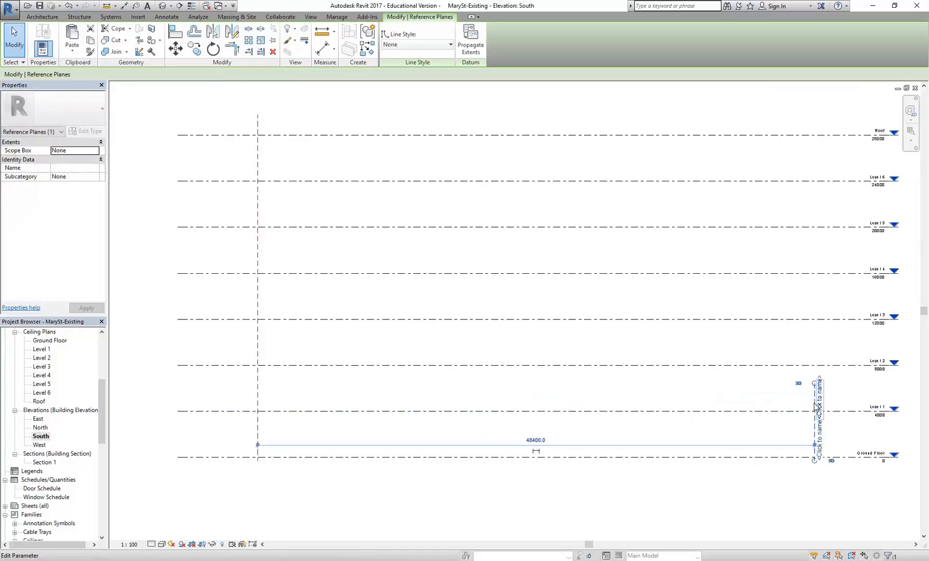
drag(814, 383, 814, 114)
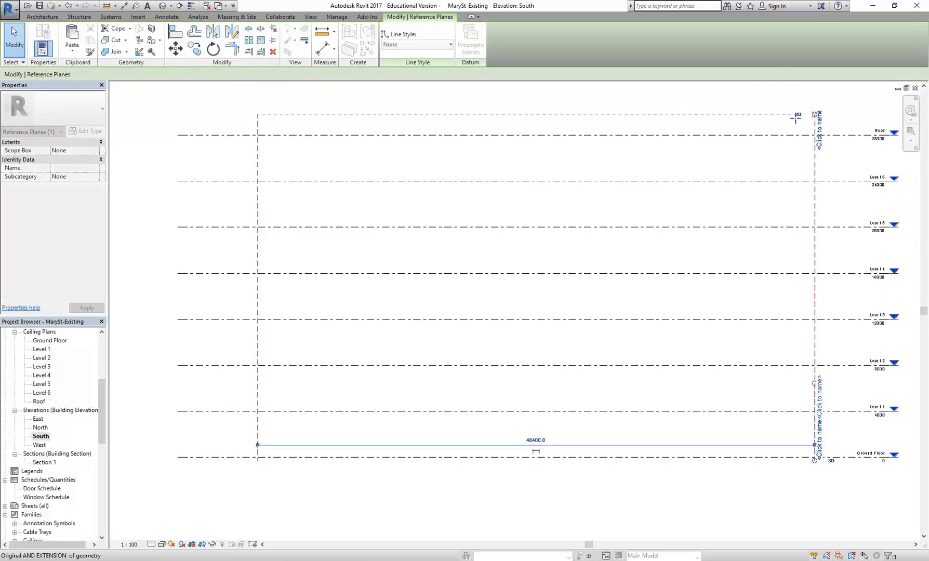
click(338, 159)
scroll(337, 159, down, 1)
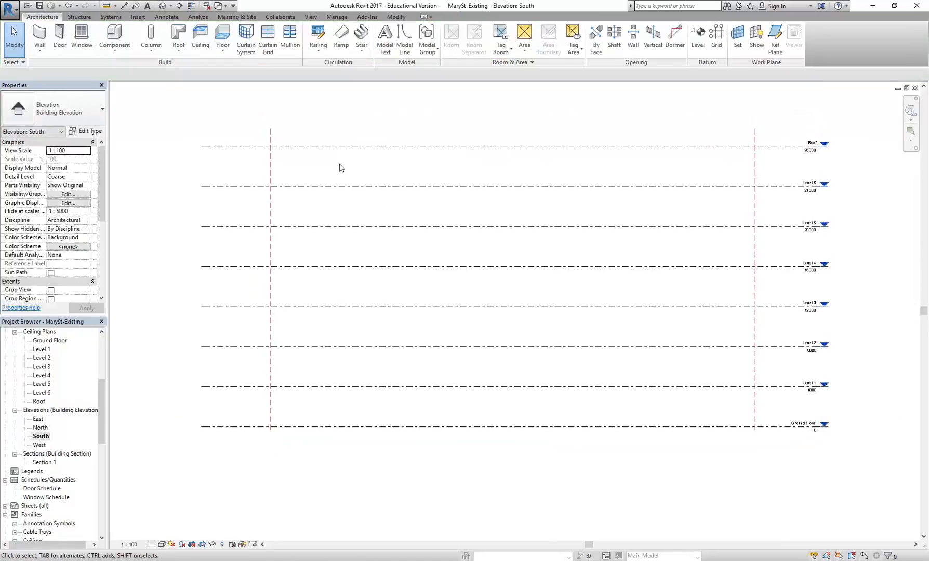
- In the Ground Floor plan, draw a vertical grid line about 1295 mm inside the west reference plane, crossing both horizontal reference planes
drag(98, 412, 98, 368)
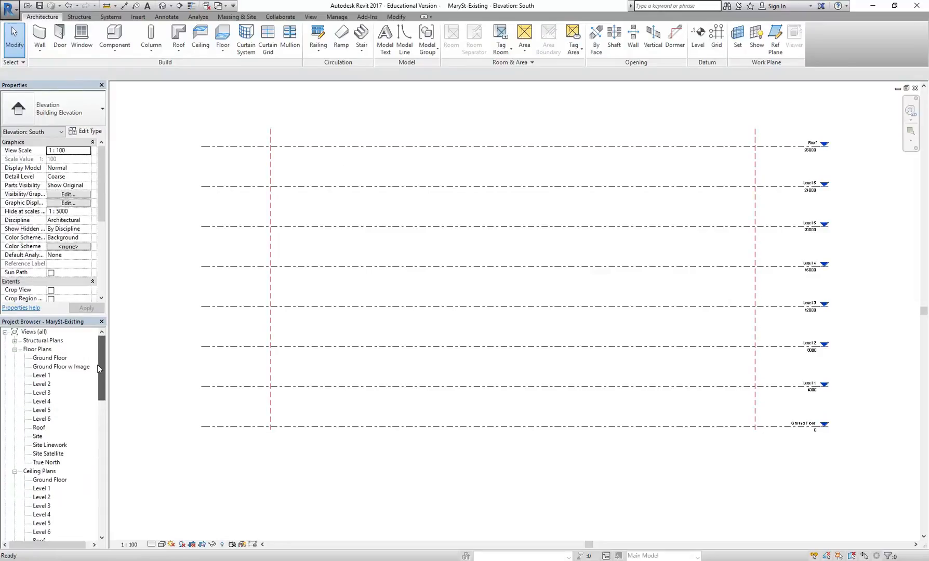
double_click(48, 358)
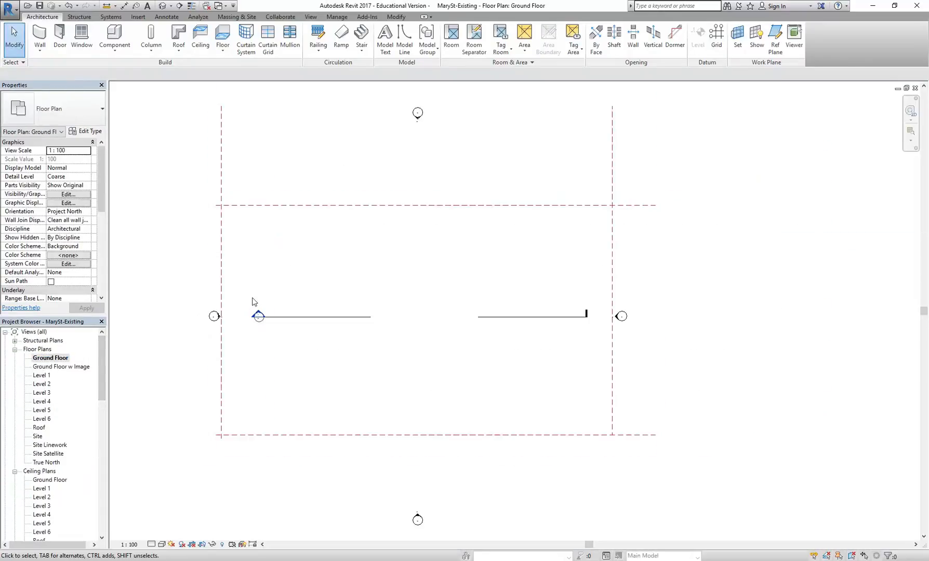
scroll(414, 284, up, 1)
middle_drag(417, 284, 405, 278)
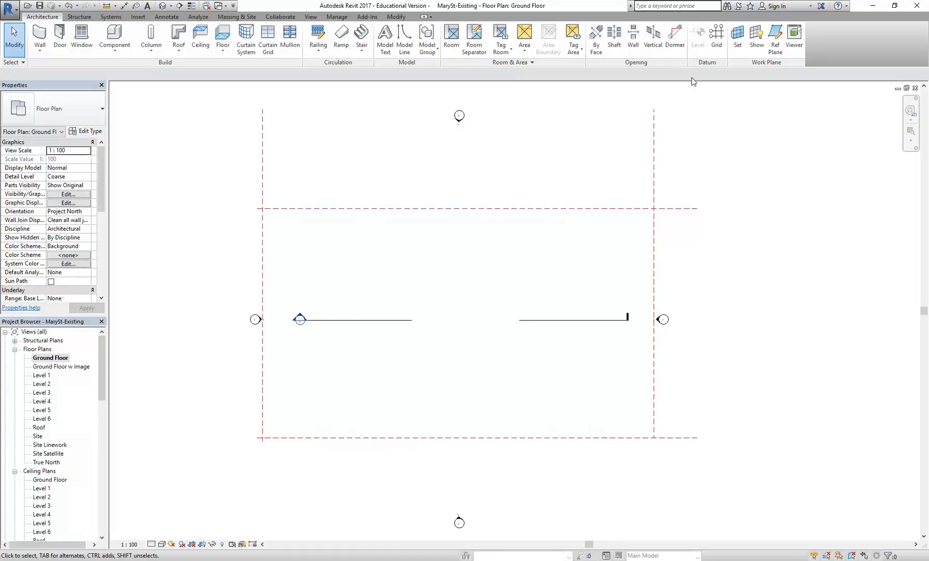
click(716, 46)
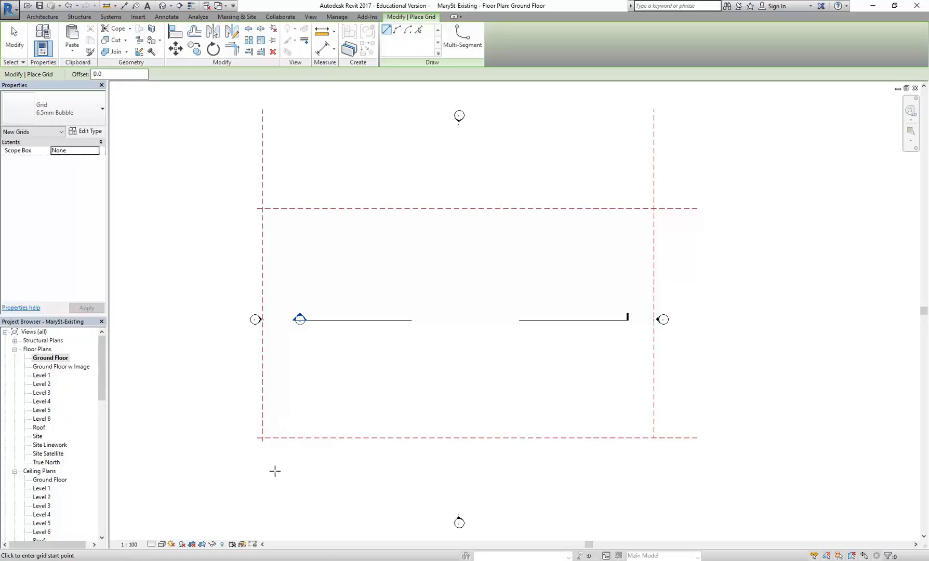
click(273, 450)
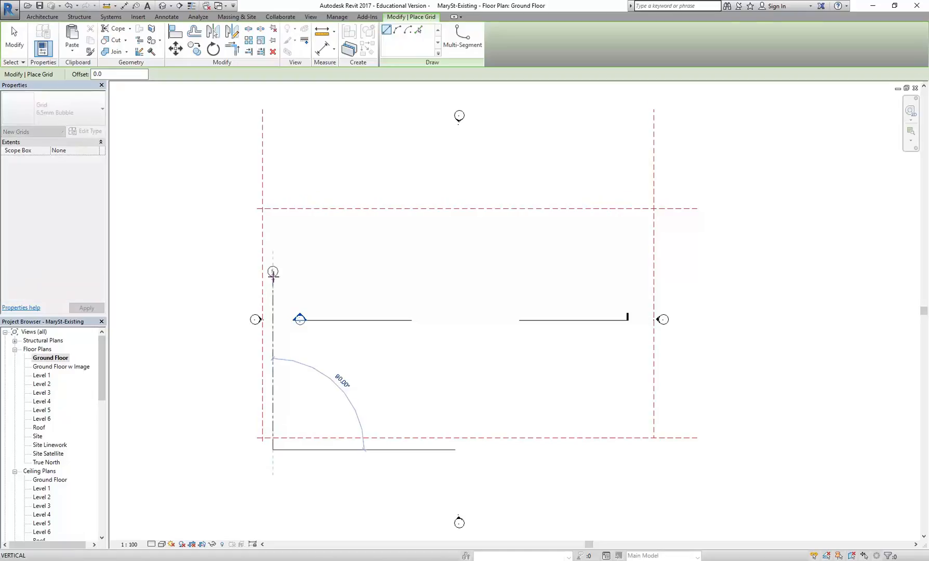
click(272, 197)
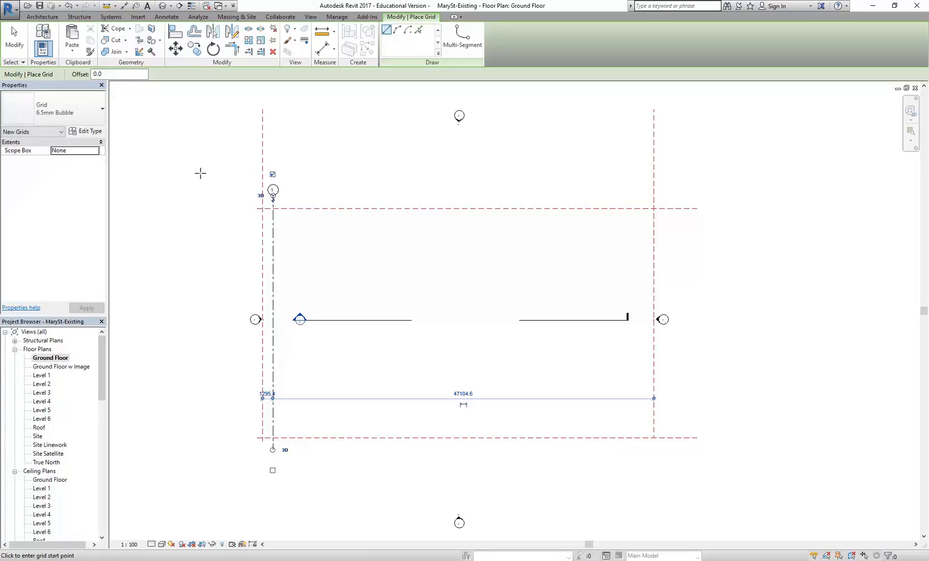
right_click(160, 210)
click(177, 220)
right_click(176, 219)
click(191, 226)
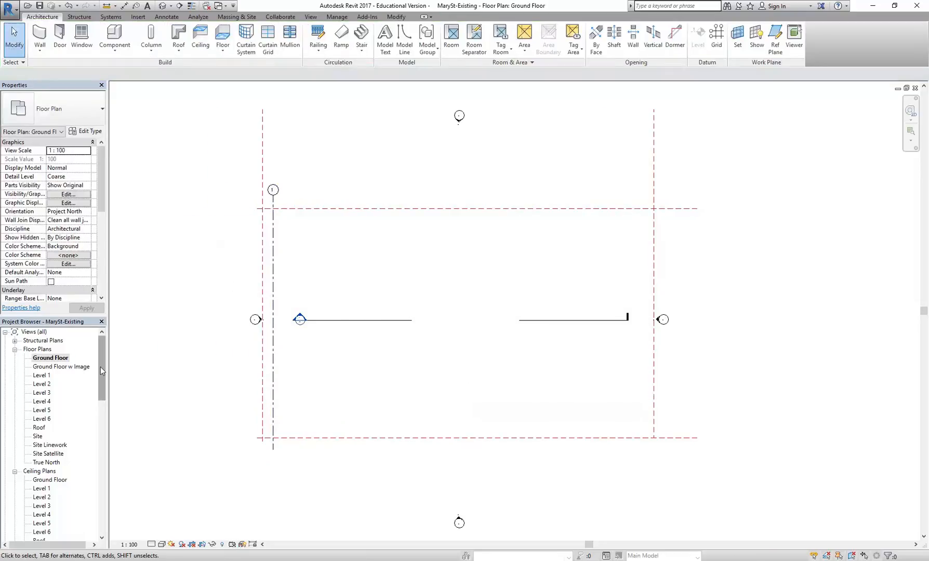
- Open the South elevation to examine the vertical extent of the new grid line relative to the levels
drag(100, 366, 104, 419)
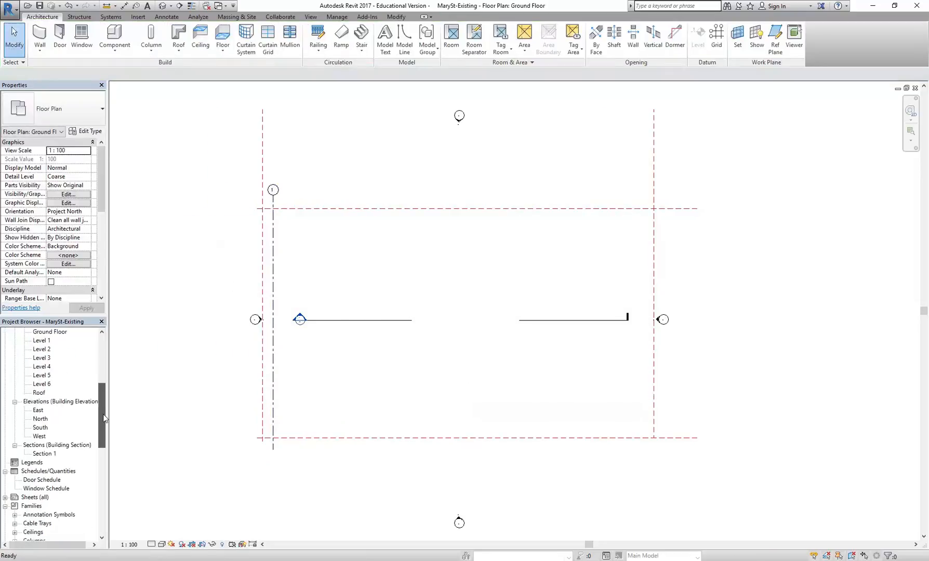
double_click(40, 427)
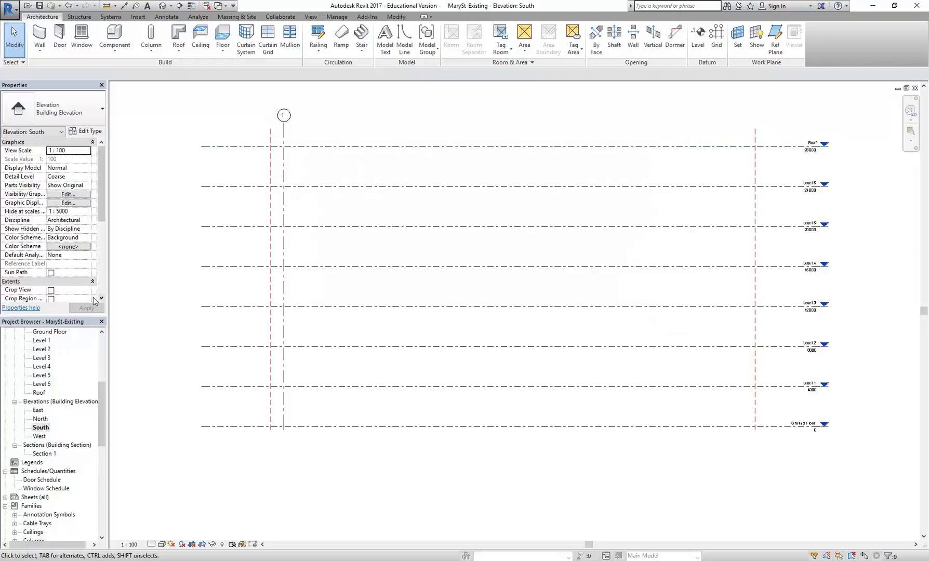
scroll(99, 389, up, 6)
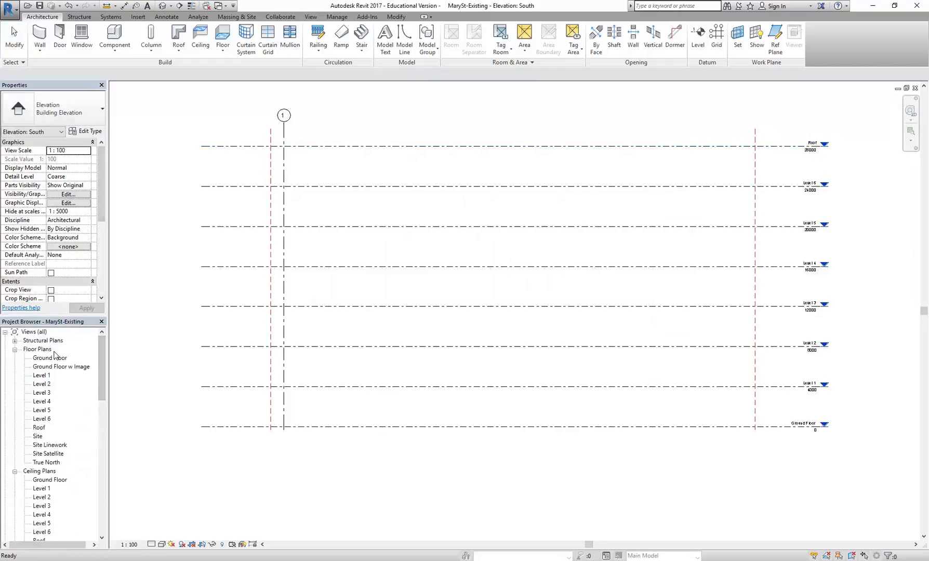
- Draw a diagonal reference plane across the middle of the Ground Floor plan and finish the command
double_click(50, 358)
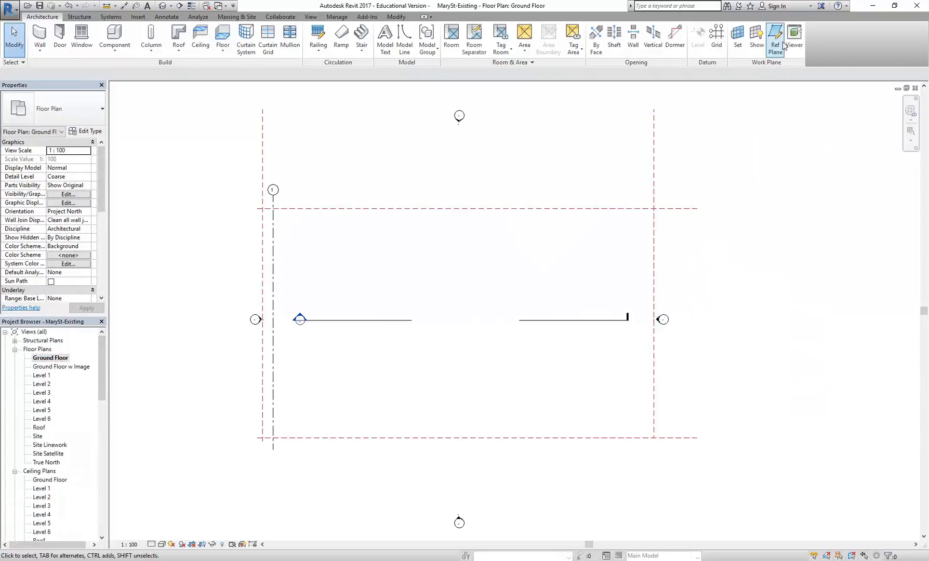
click(786, 48)
click(382, 369)
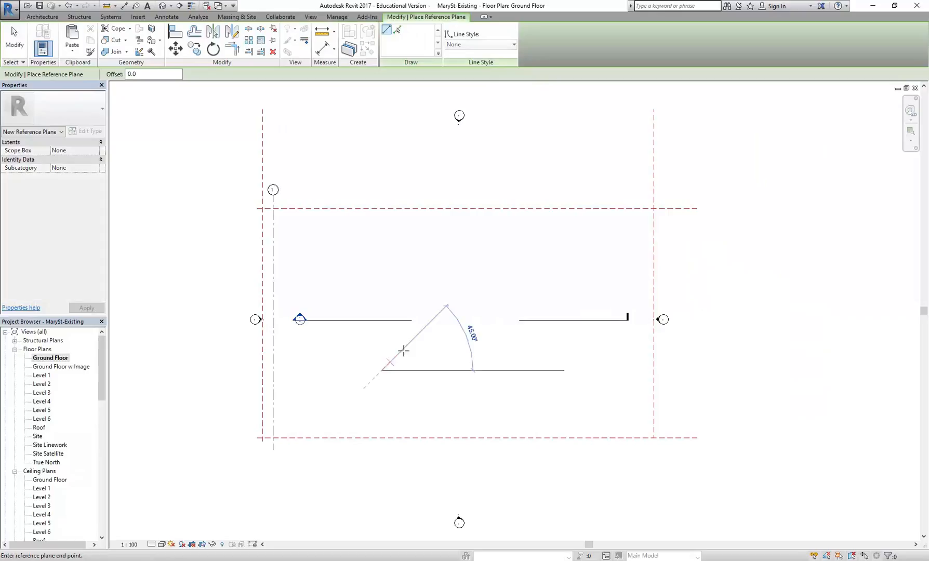
click(456, 273)
right_click(389, 239)
click(407, 247)
right_click(416, 248)
click(427, 254)
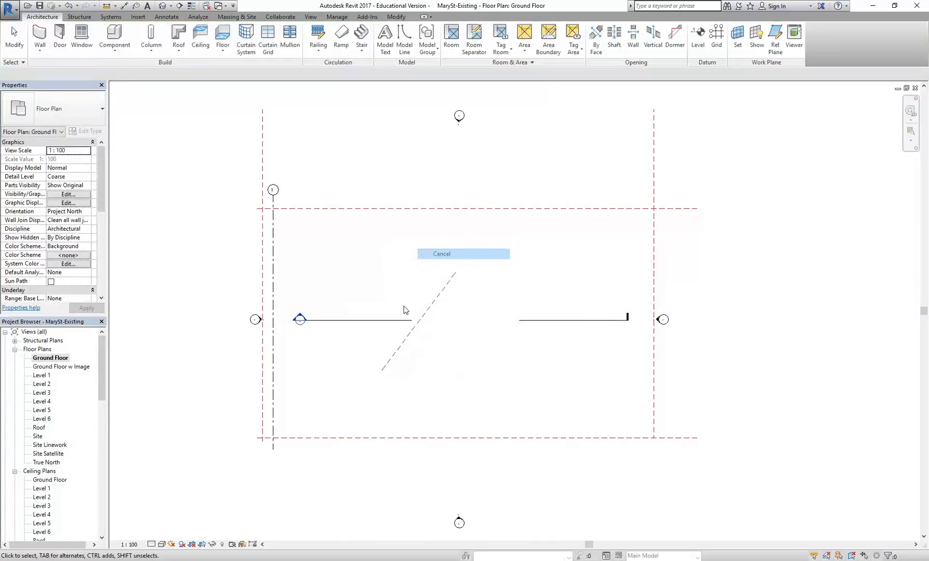
- Select the diagonal reference plane in the Ground Floor plan to inspect its properties and end controls, and deselect it
click(393, 358)
scroll(361, 348, up, 2)
scroll(362, 349, up, 1)
key(Escape)
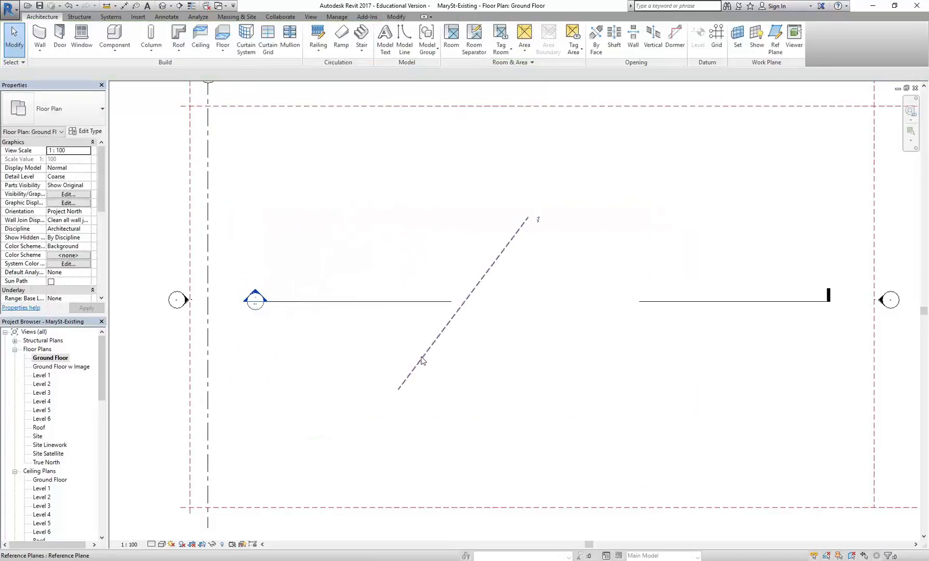
click(422, 360)
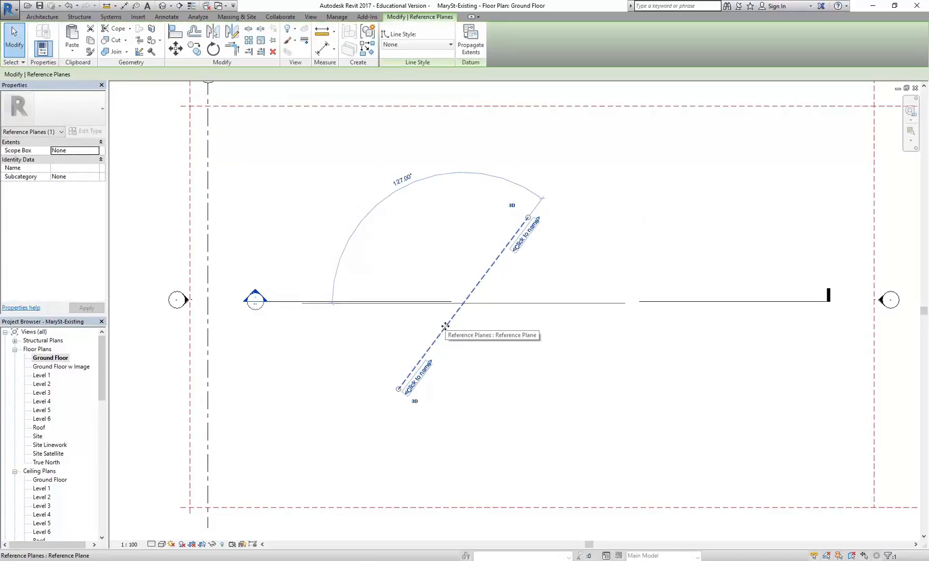
click(327, 358)
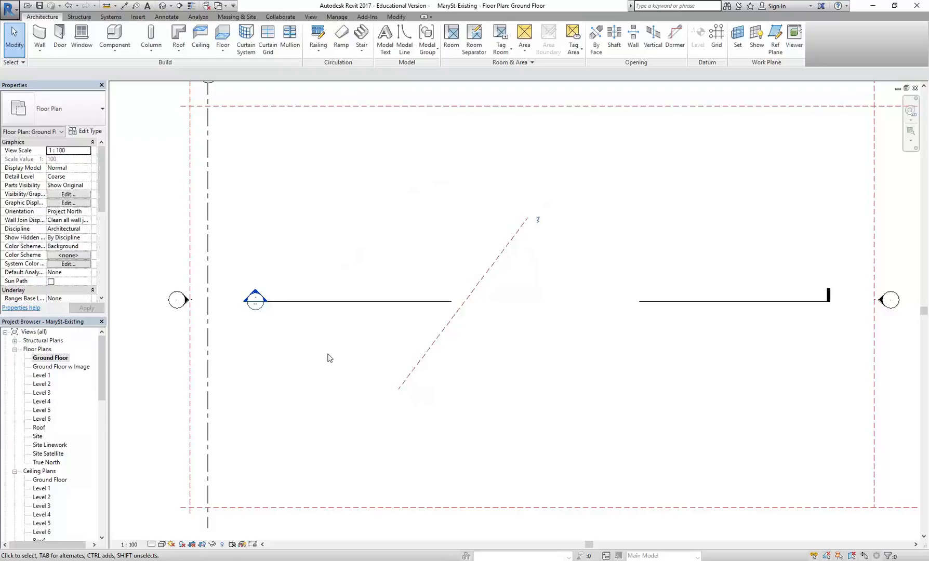
- Open the Level 6 floor plan and delete the diagonal reference plane there
double_click(41, 419)
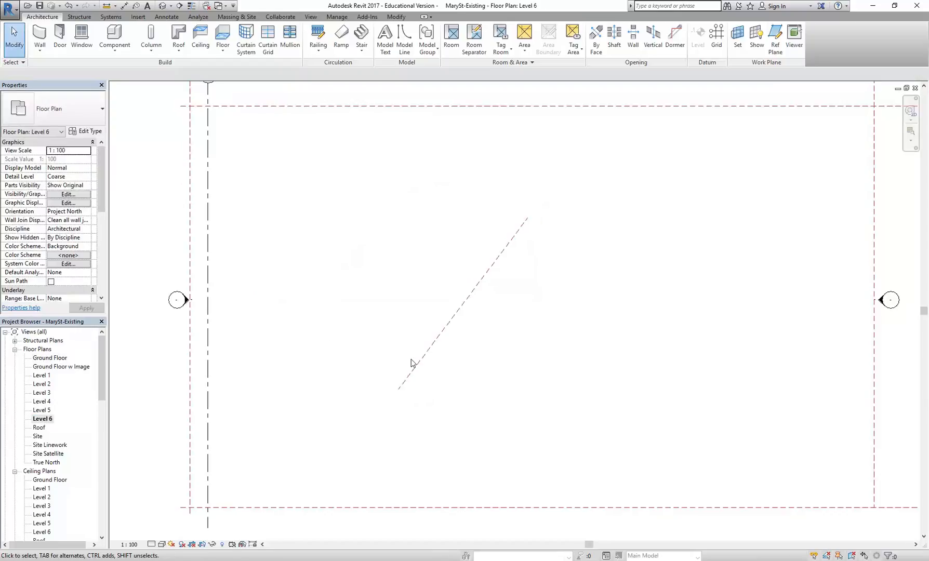
click(423, 365)
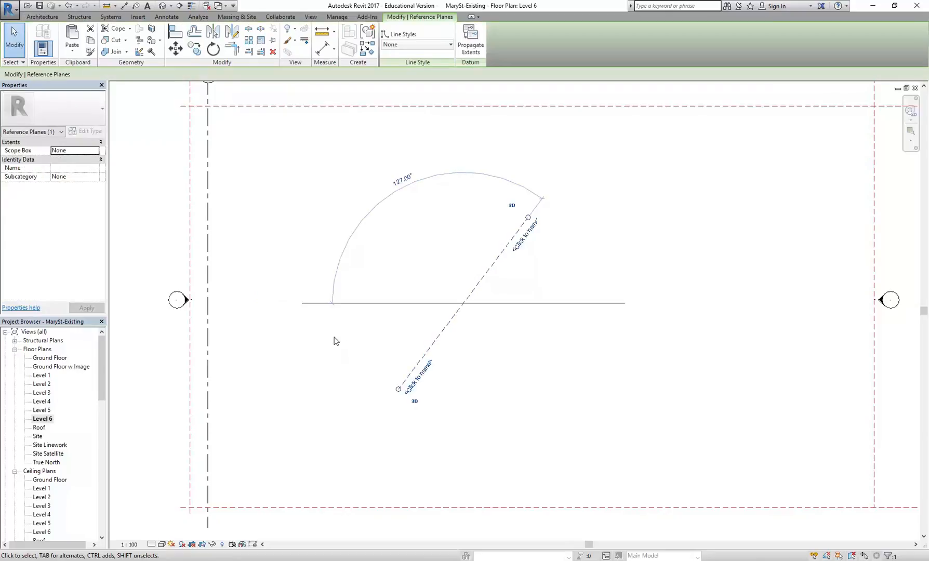
key(Delete)
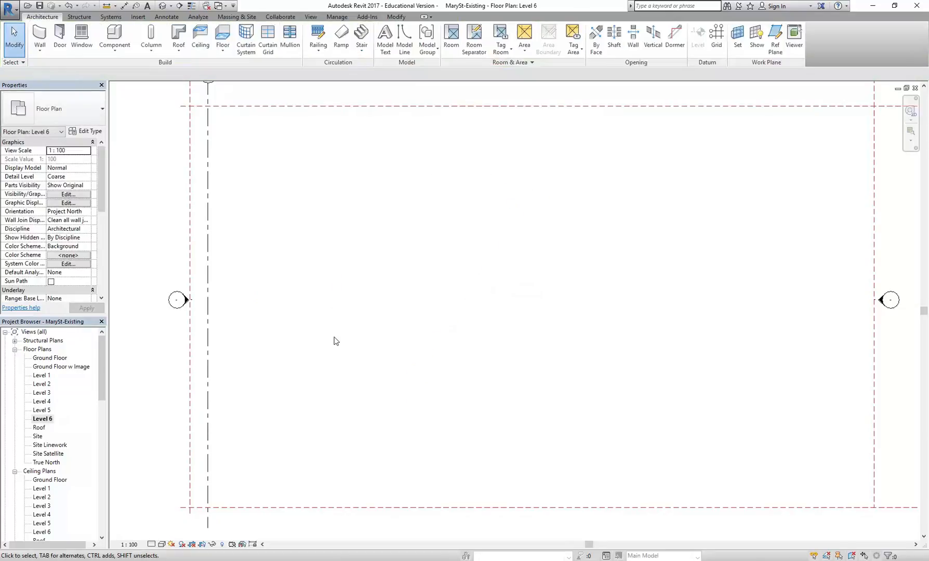
- Open the Ground Floor w Image plan and select the existing grid line 1 to examine its position against the image
double_click(50, 366)
scroll(224, 328, down, 1)
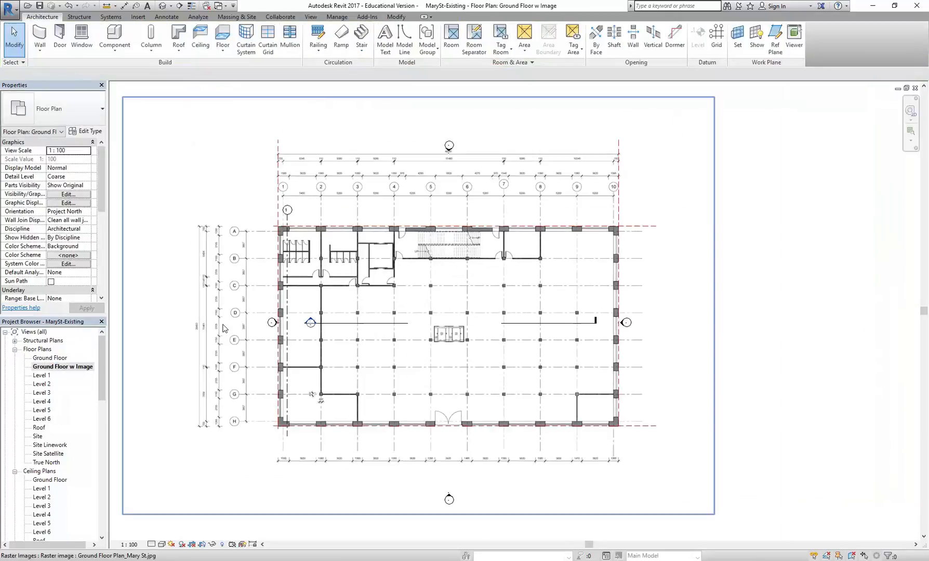
scroll(280, 410, up, 2)
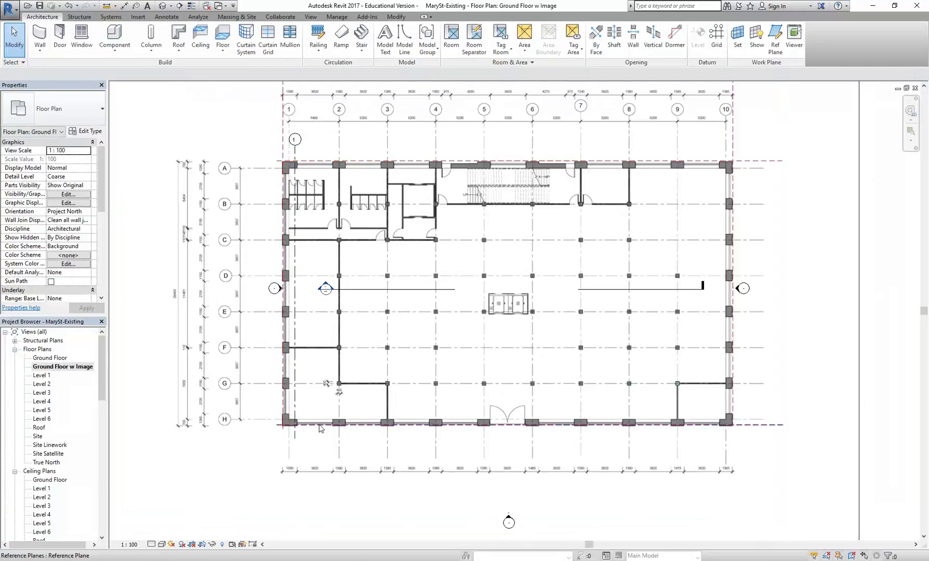
click(295, 407)
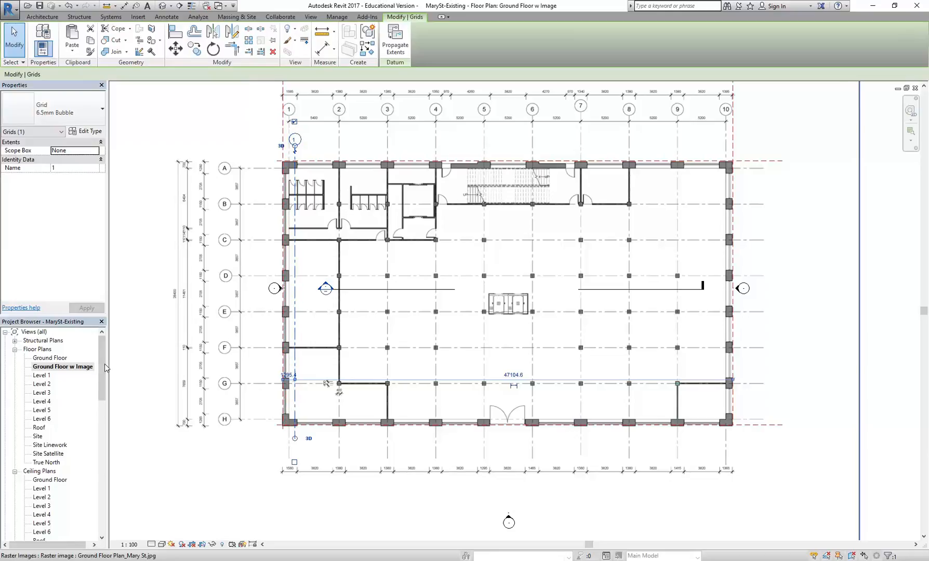
- In the South elevation, draw a level about 4800 mm below the Ground Floor, spanning the existing levels' width, dismissing the save reminder
drag(102, 363, 103, 398)
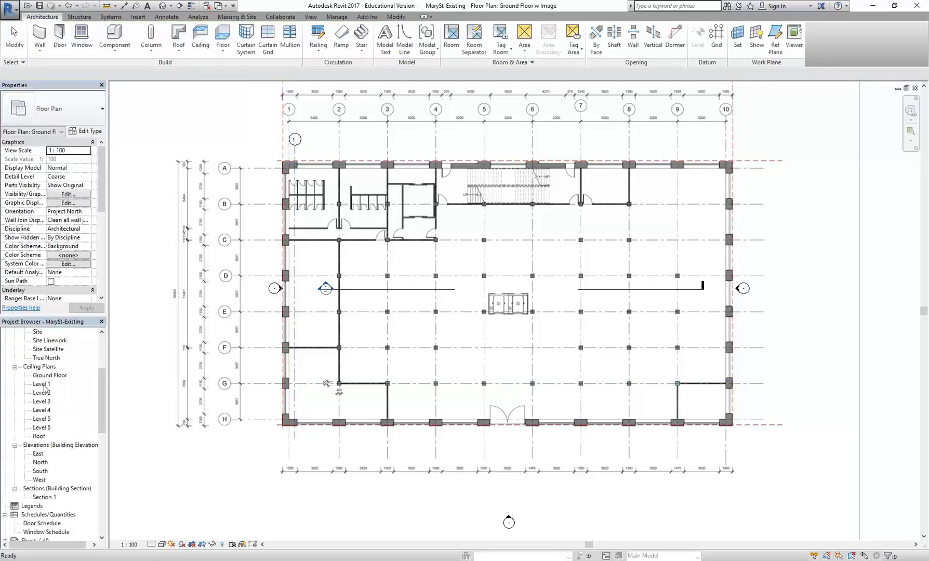
double_click(40, 470)
click(343, 483)
scroll(284, 307, down, 1)
click(702, 42)
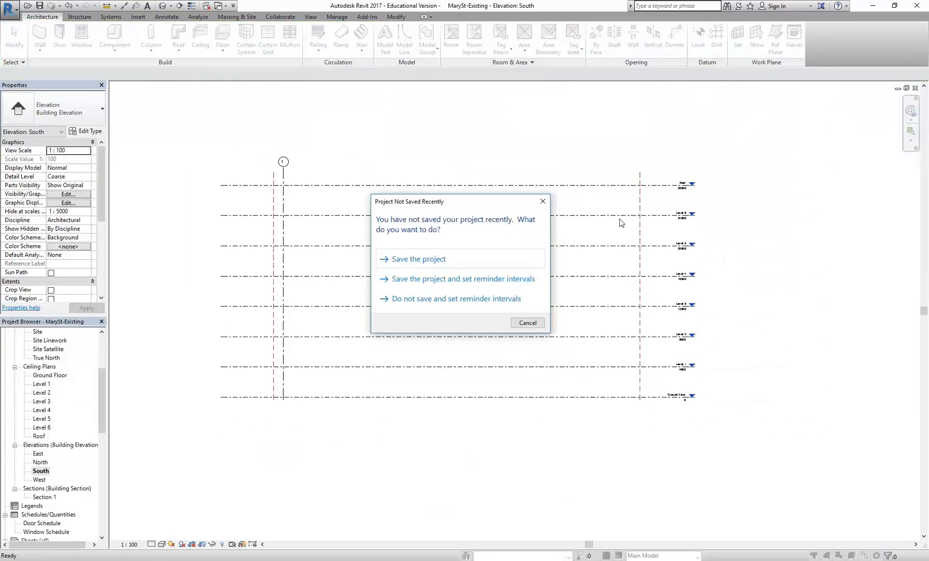
click(528, 323)
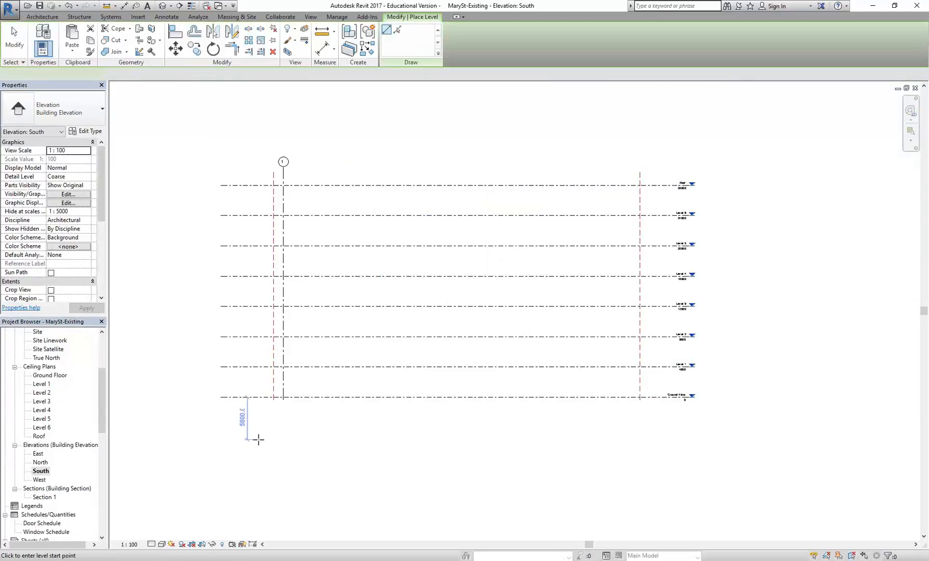
click(221, 434)
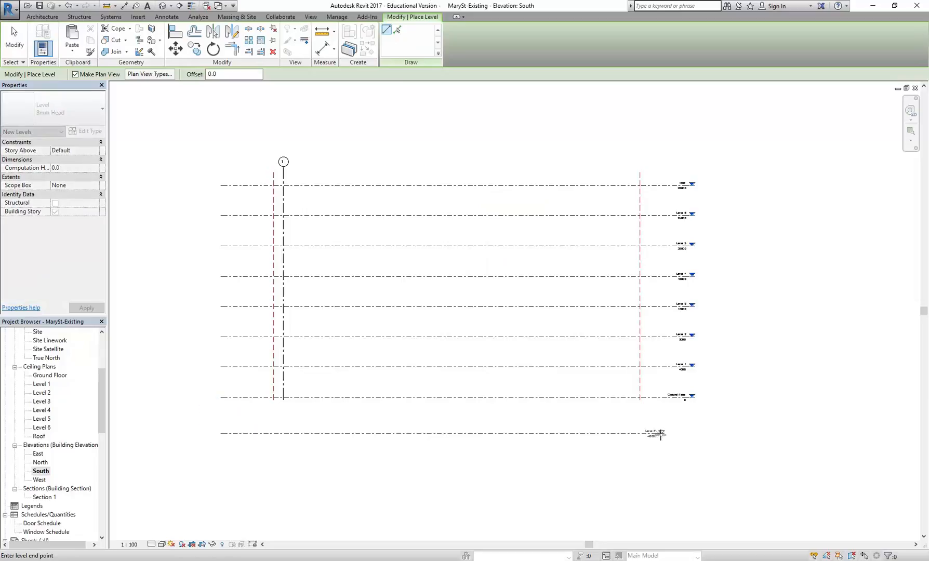
click(687, 433)
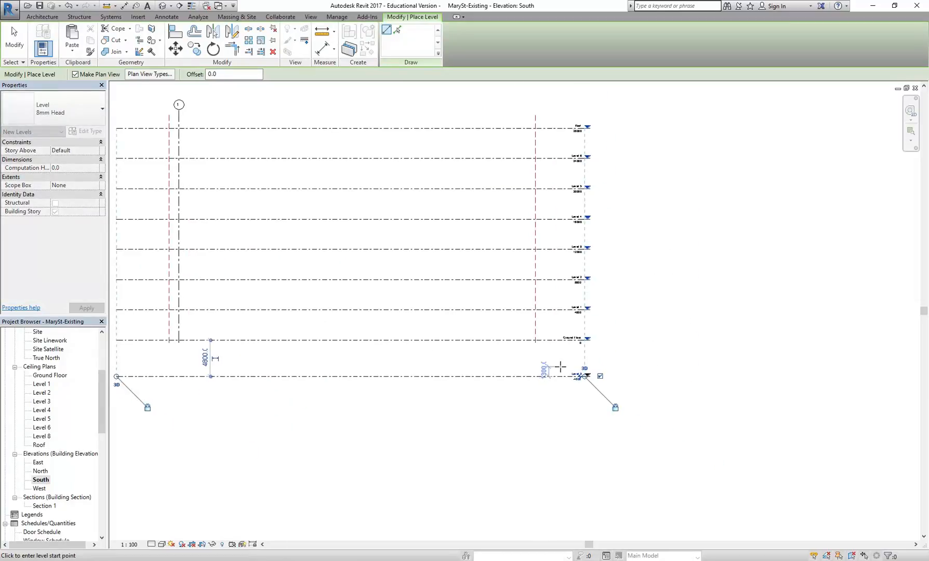
- Name the new lowest level Basement and rename its corresponding views
scroll(691, 439, up, 5)
click(599, 392)
text(Basement)
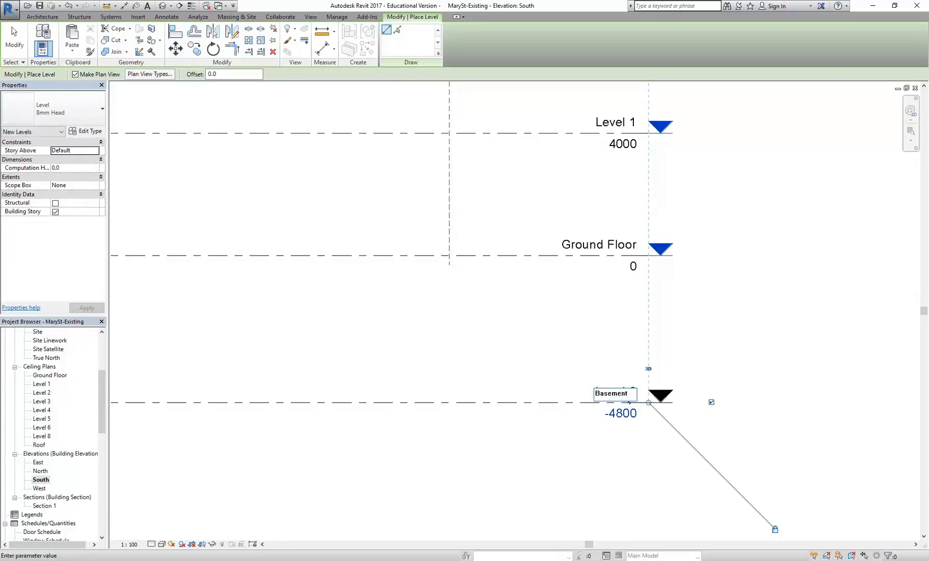
key(Return)
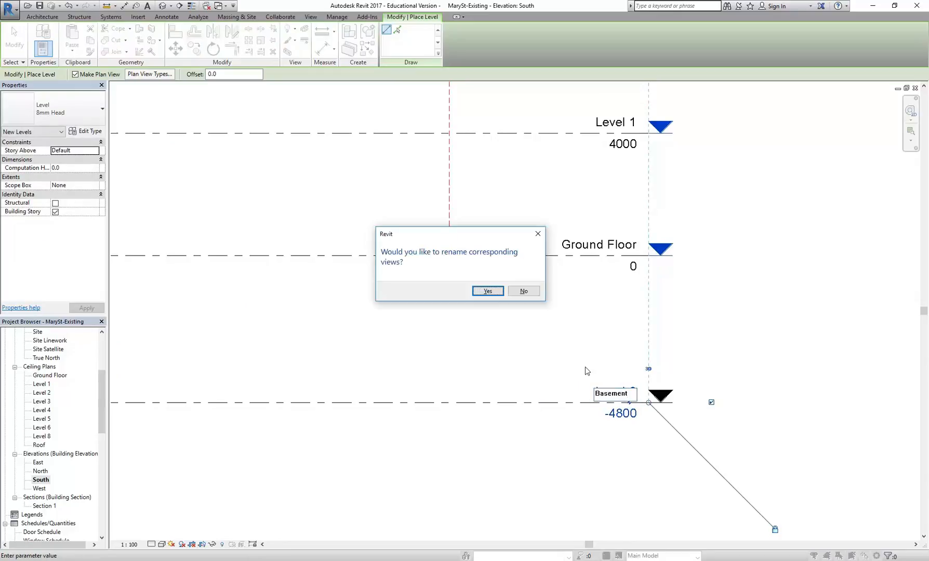
click(487, 291)
- Set the Basement level's elevation to -4000 and finish the level command
click(626, 416)
text(-4000)
key(Return)
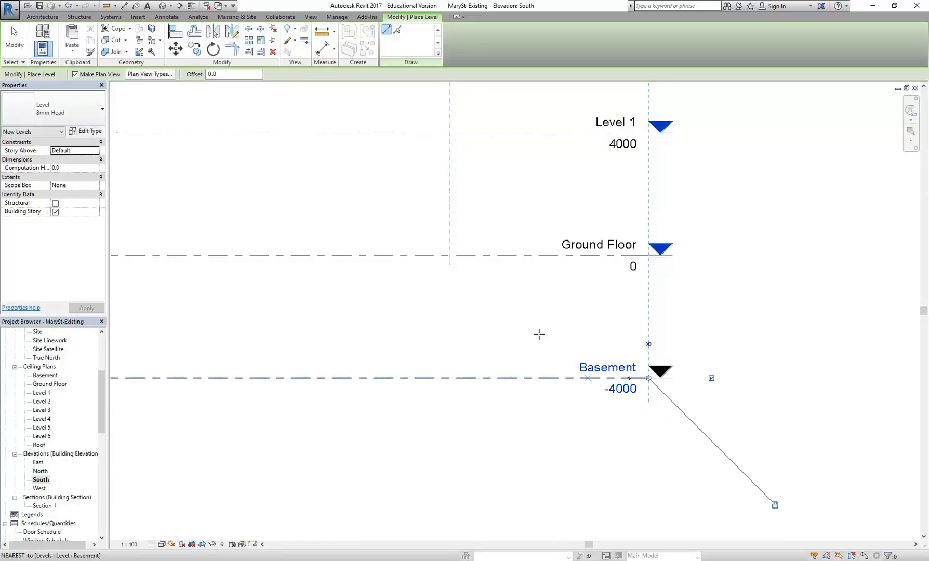
right_click(525, 322)
right_click(543, 328)
click(553, 334)
- Extend the eastern reference plane's lower end to just below the Basement level in the South elevation
scroll(512, 333, down, 2)
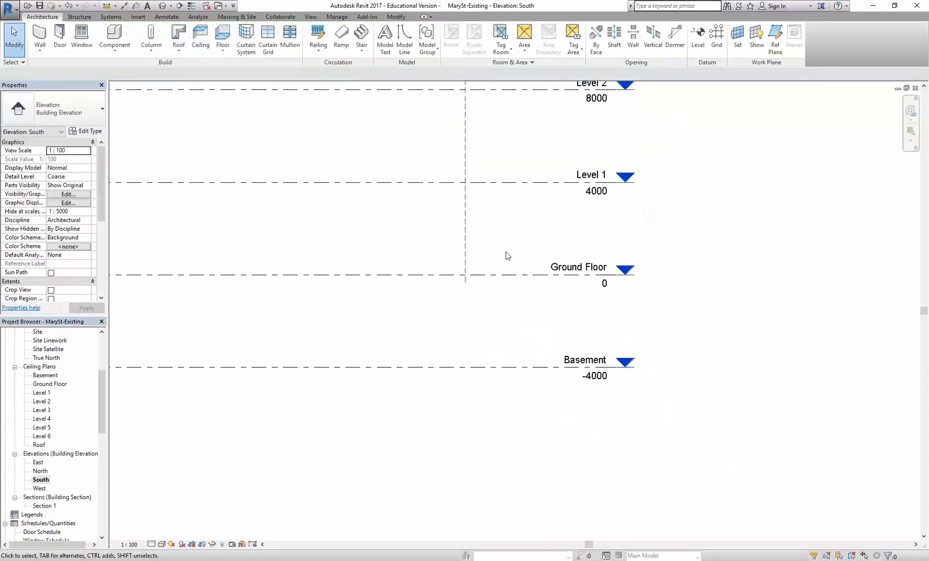
click(466, 244)
drag(465, 282, 462, 388)
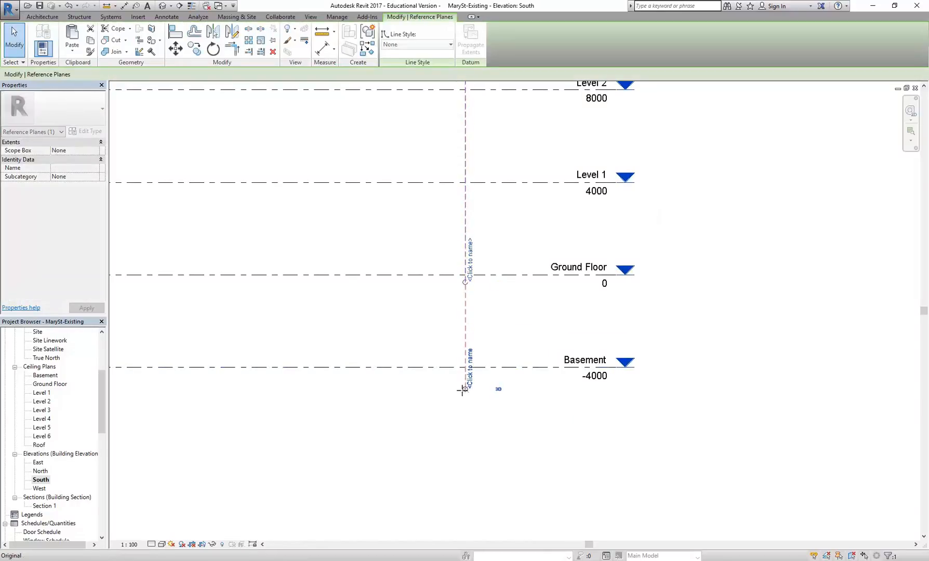
- Extend the lower ends of the western reference plane and grid line 1 to just below the Basement level
scroll(353, 316, down, 1)
middle_drag(353, 316, 605, 319)
middle_drag(300, 296, 598, 299)
middle_drag(185, 295, 401, 287)
click(406, 281)
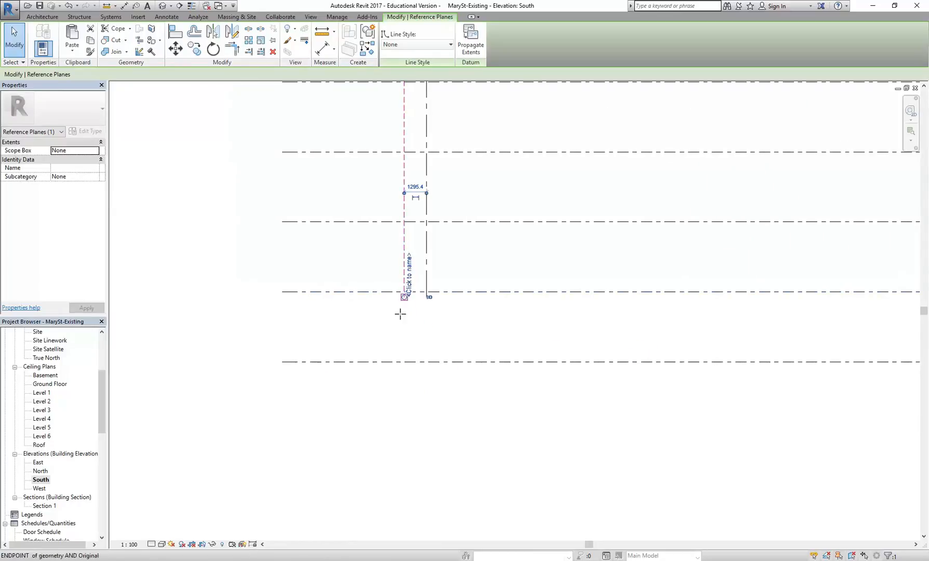
drag(406, 310, 391, 385)
click(426, 286)
drag(427, 297, 425, 375)
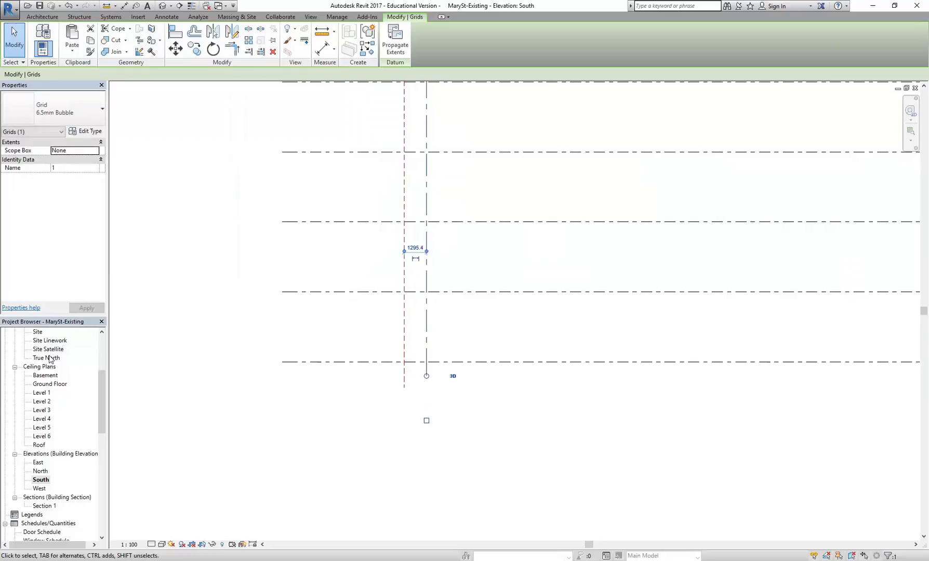
- In the East elevation, extend the lower ends of both reference planes to just below the Basement level and deselect
double_click(39, 462)
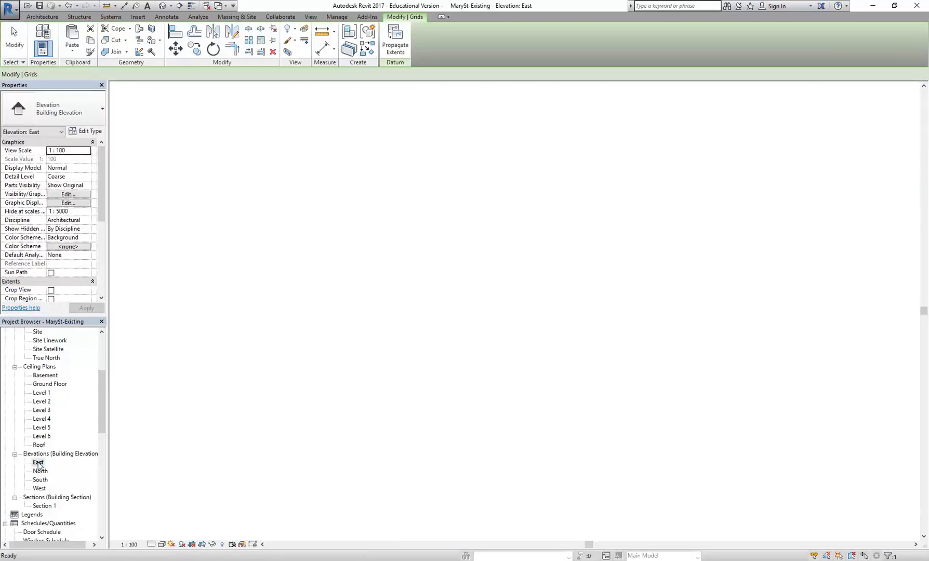
click(359, 387)
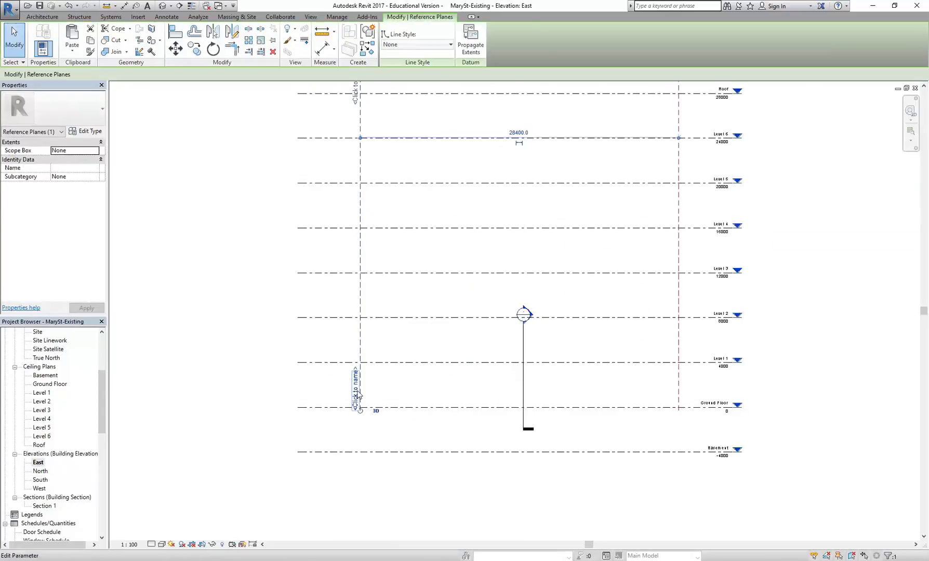
scroll(364, 410, up, 3)
drag(362, 400, 363, 477)
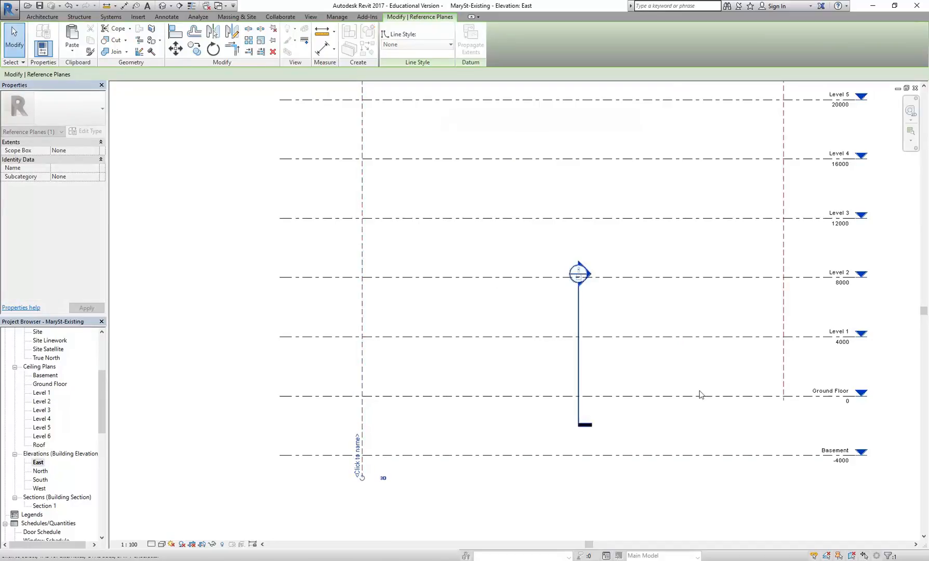
click(784, 401)
drag(784, 401, 780, 477)
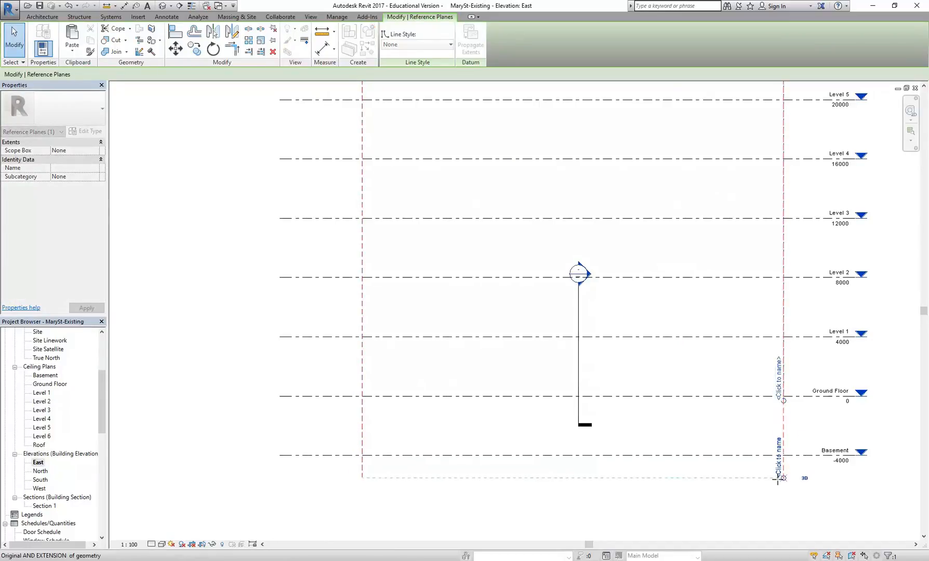
key(Escape)
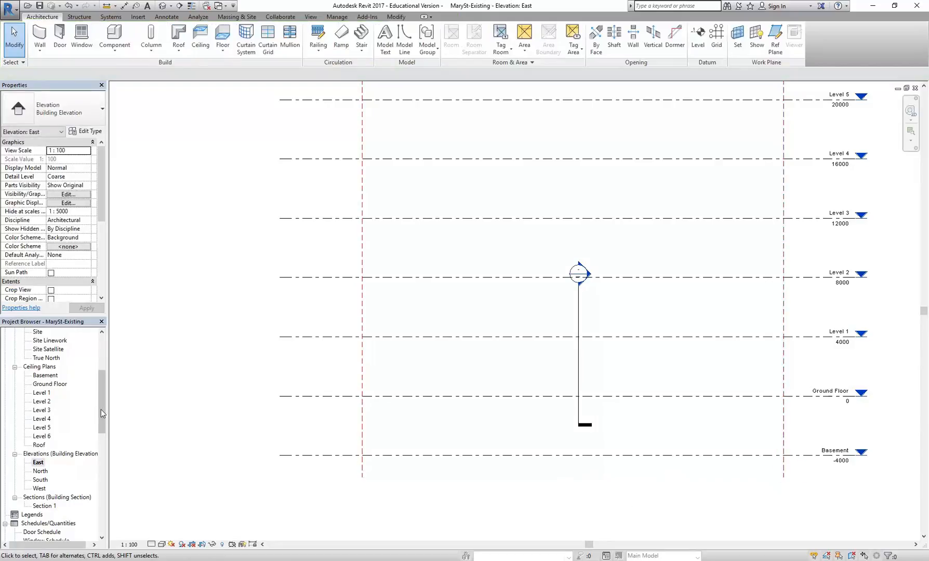
- Open the Basement floor plan to check its reference planes and grid line, and return to the Ground Floor w Image plan
drag(98, 412, 98, 377)
double_click(46, 358)
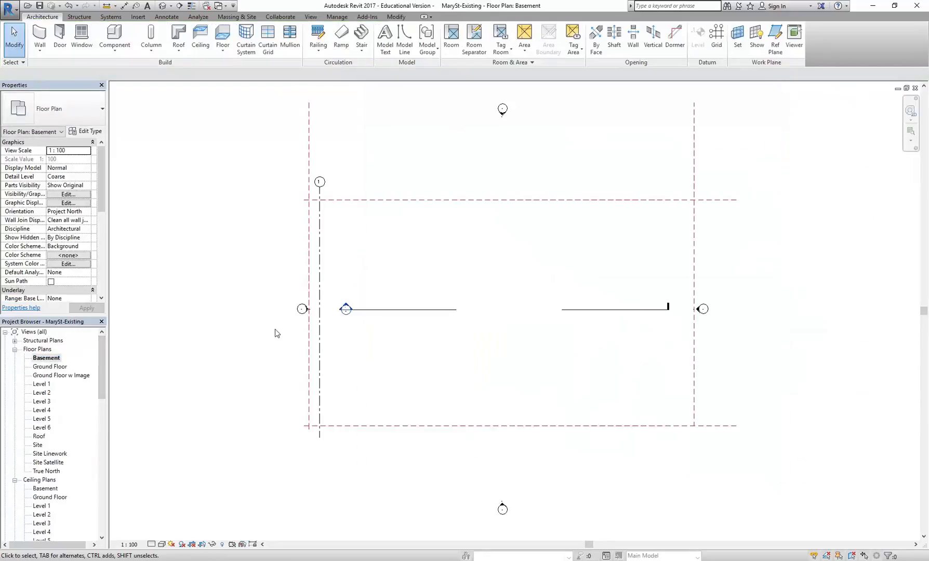
double_click(52, 375)
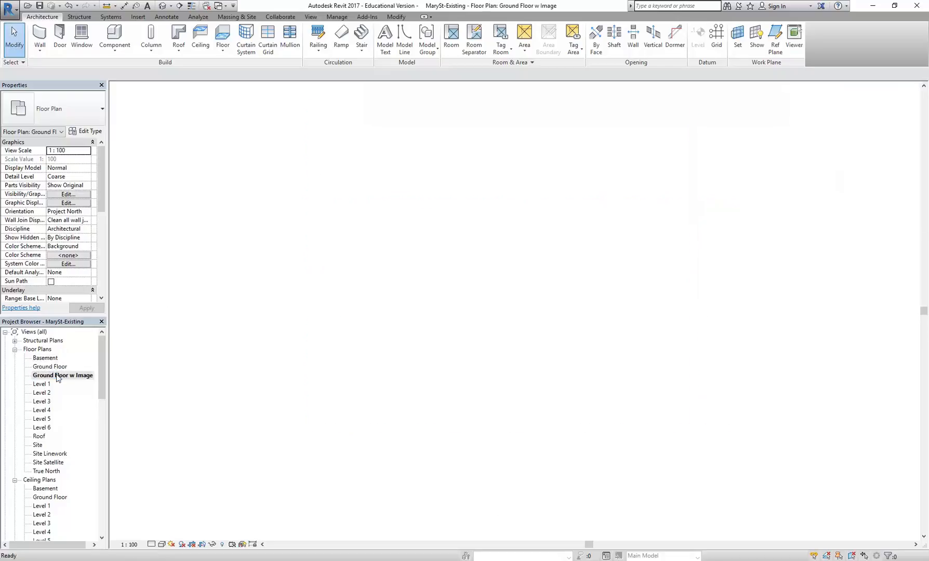
- Set grid line 1's distance from the western reference plane to 700 mm, as dimensioned on the plan image
scroll(320, 190, up, 3)
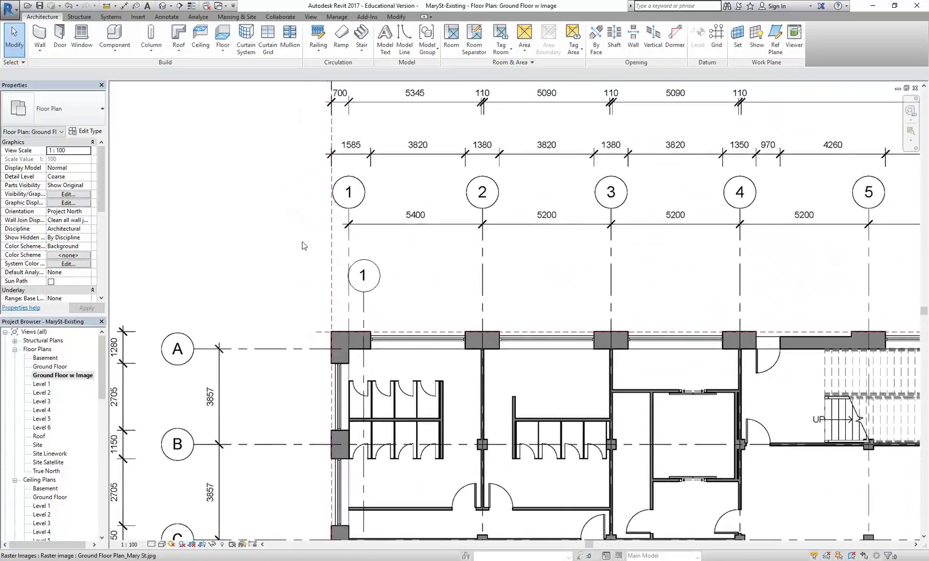
click(363, 306)
scroll(342, 327, up, 2)
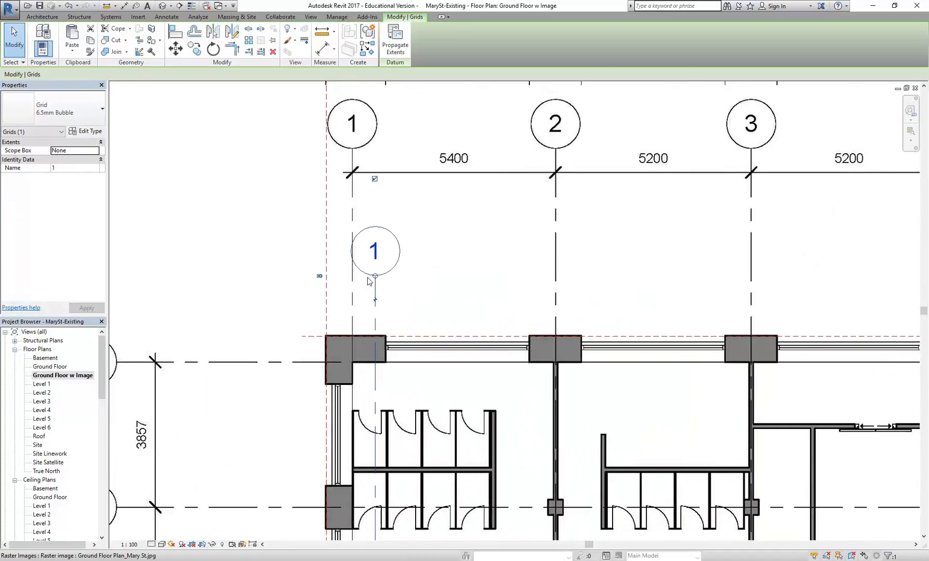
scroll(321, 301, down, 1)
middle_drag(321, 302, 321, 309)
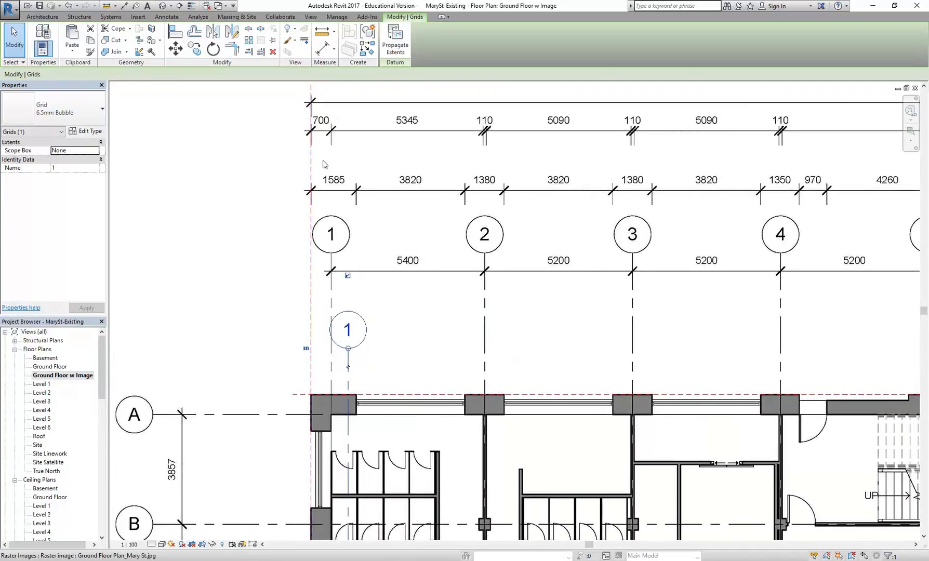
scroll(221, 282, down, 2)
middle_drag(221, 282, 249, 210)
middle_drag(260, 326, 294, 164)
scroll(292, 364, down, 1)
middle_drag(293, 365, 306, 192)
scroll(313, 387, up, 5)
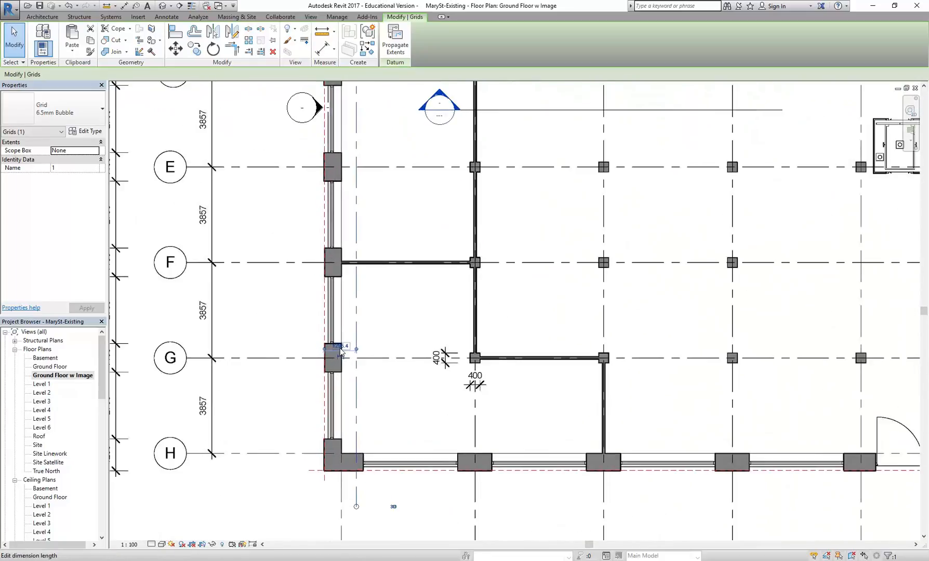
click(341, 351)
text(700)
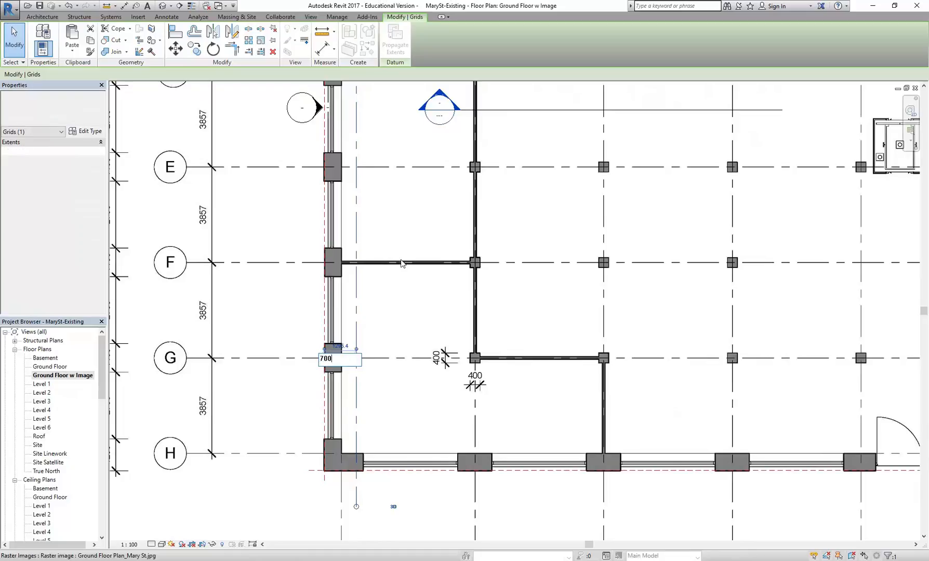
key(Return)
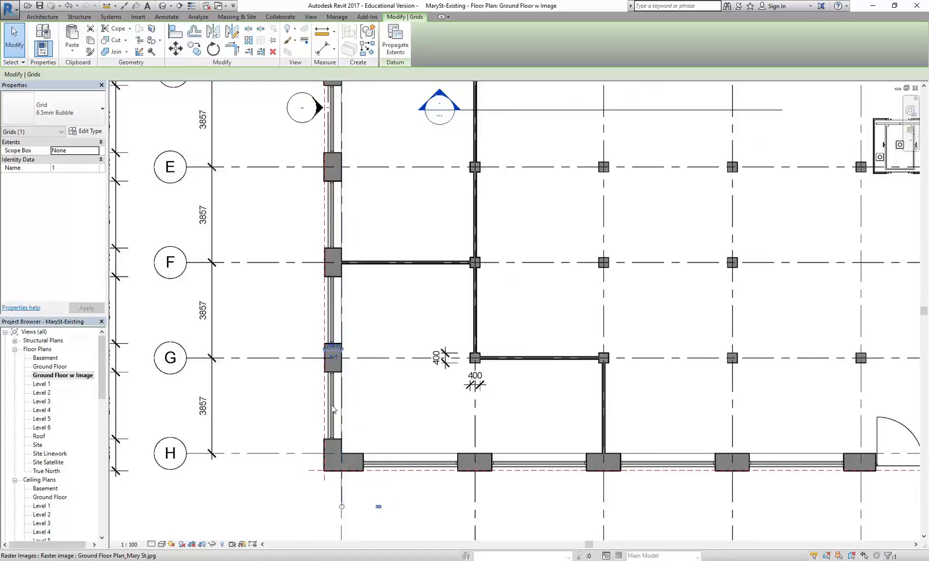
- Draw vertical grid line 2 over the plan image's grid 2, from below the south wall up to level with grid line 1's head
scroll(341, 404, down, 5)
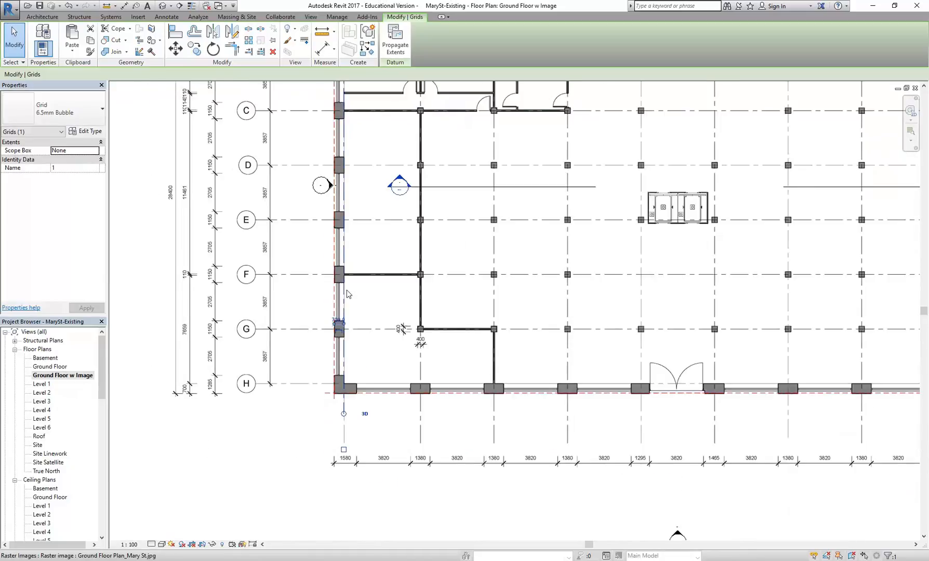
scroll(359, 450, up, 3)
middle_drag(359, 450, 331, 432)
scroll(304, 308, down, 1)
scroll(304, 307, down, 2)
middle_drag(304, 307, 304, 443)
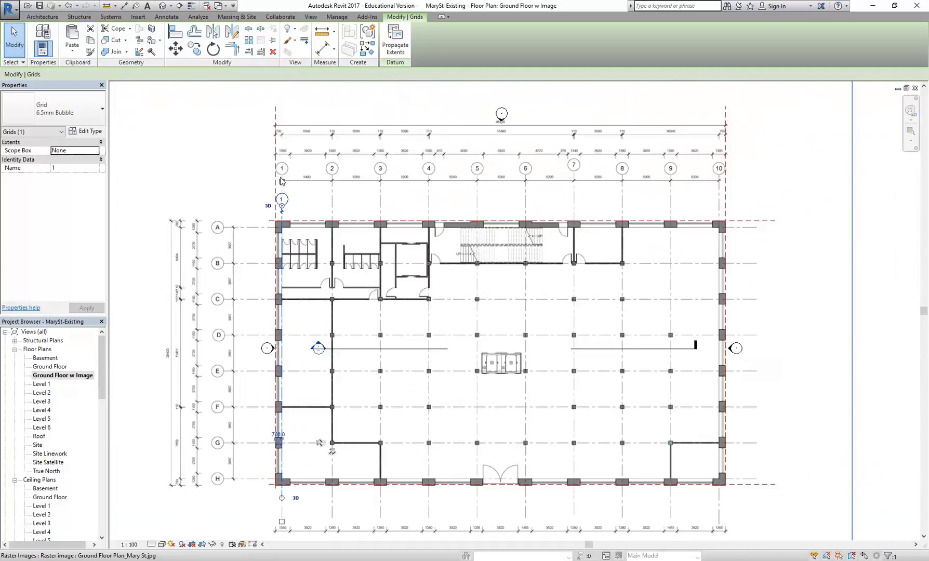
click(42, 17)
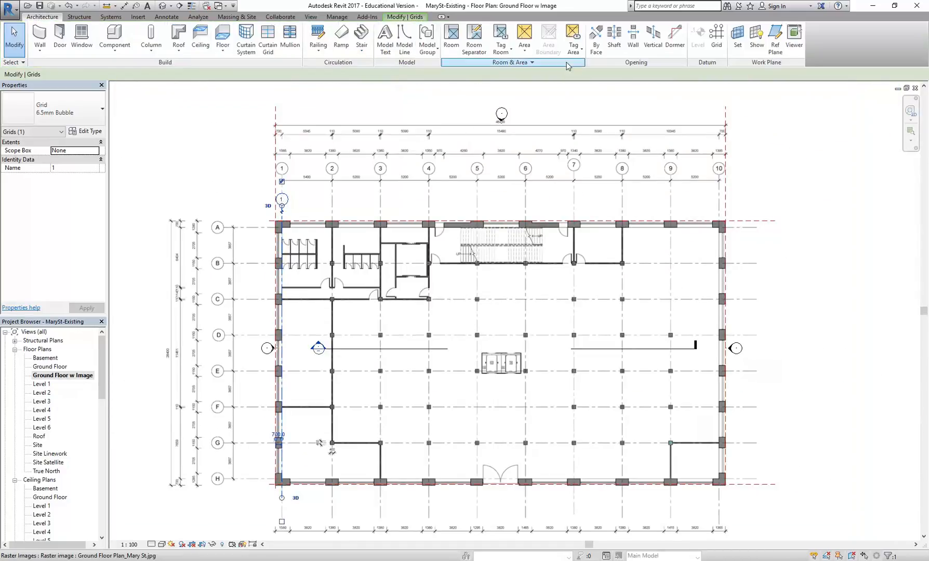
click(716, 39)
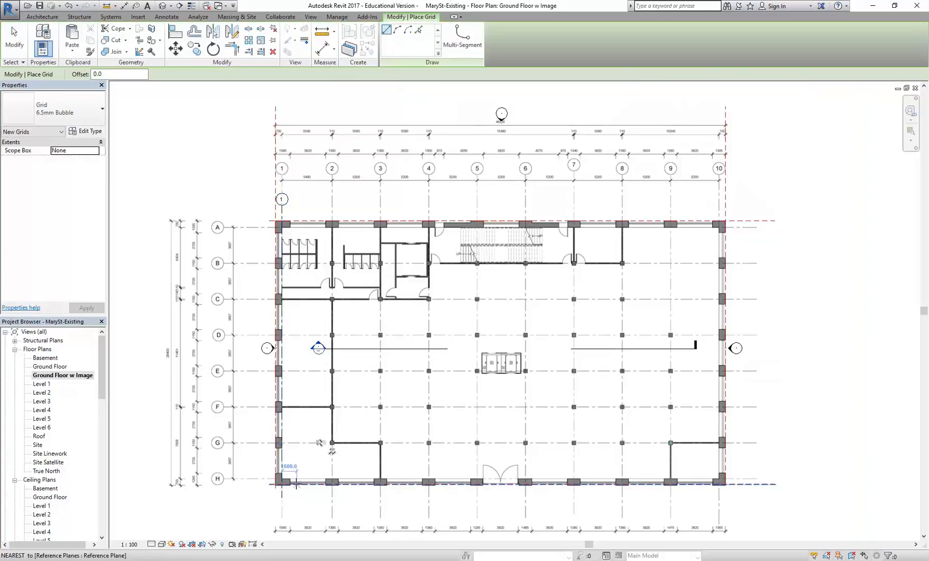
scroll(296, 485, up, 2)
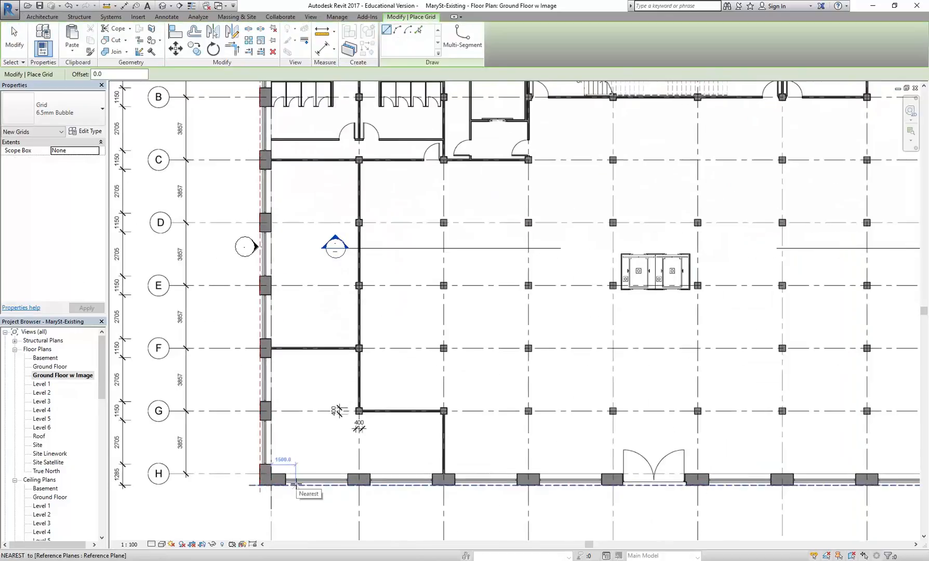
click(360, 509)
scroll(363, 301, down, 3)
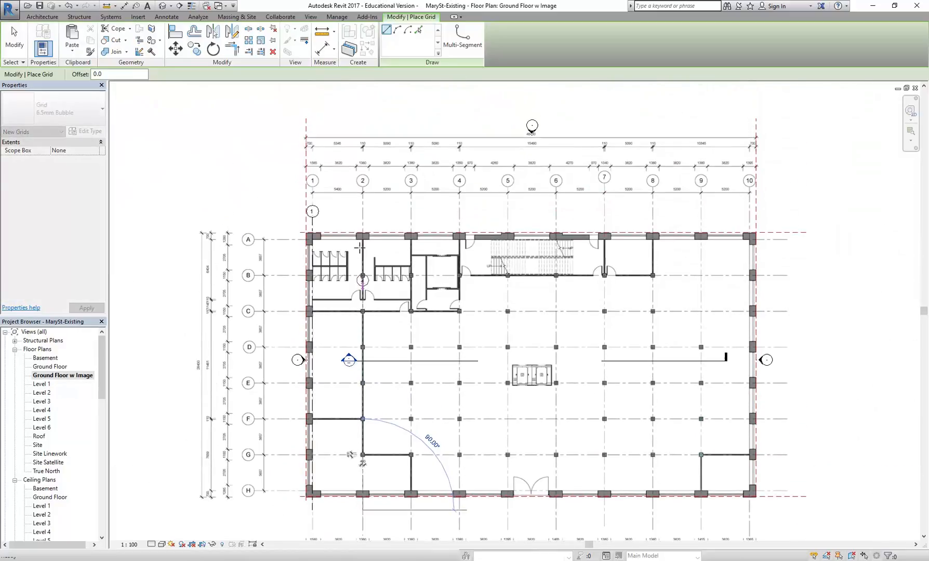
scroll(362, 205, up, 4)
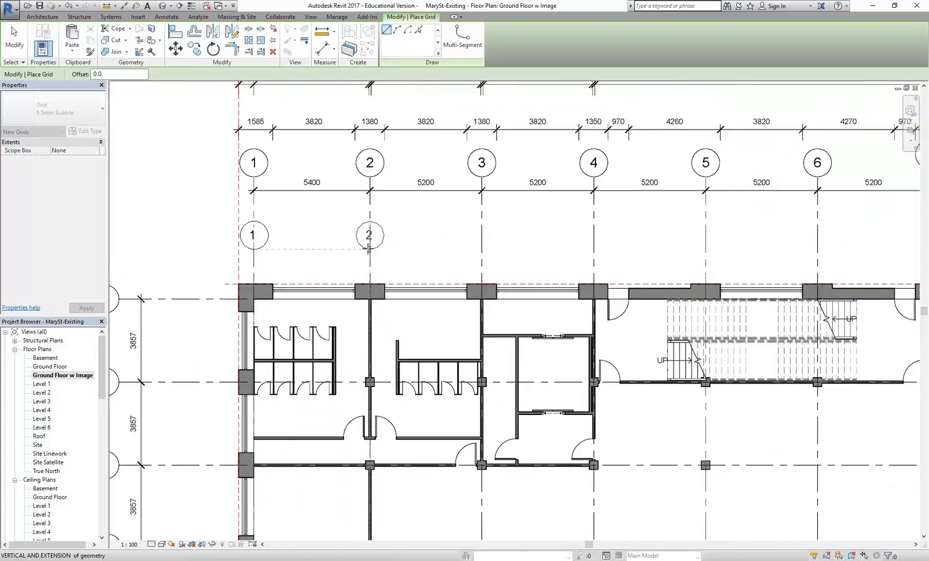
click(369, 250)
scroll(301, 270, down, 4)
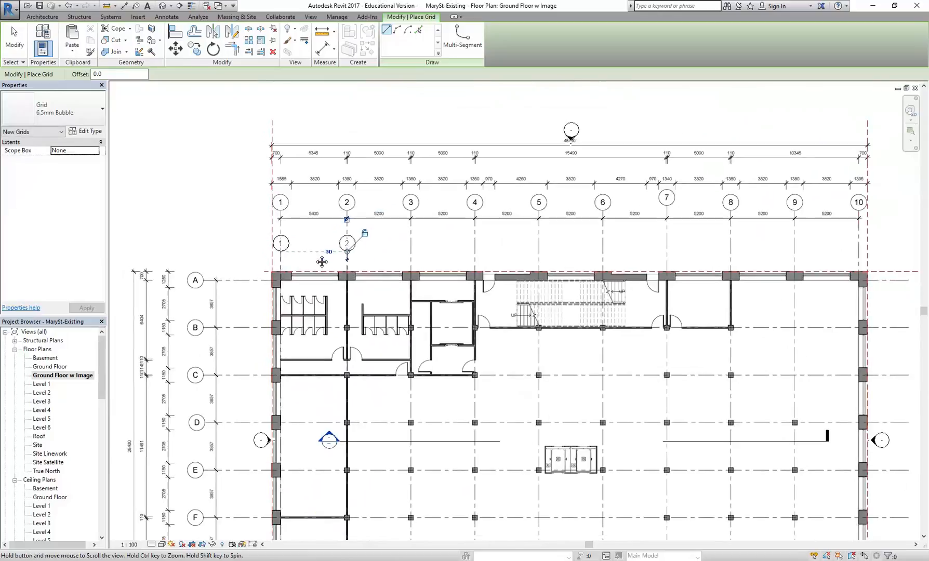
- Set the distance between grid lines 1 and 2 to 5400 mm and finish placing grids
scroll(323, 442, up, 3)
click(337, 445)
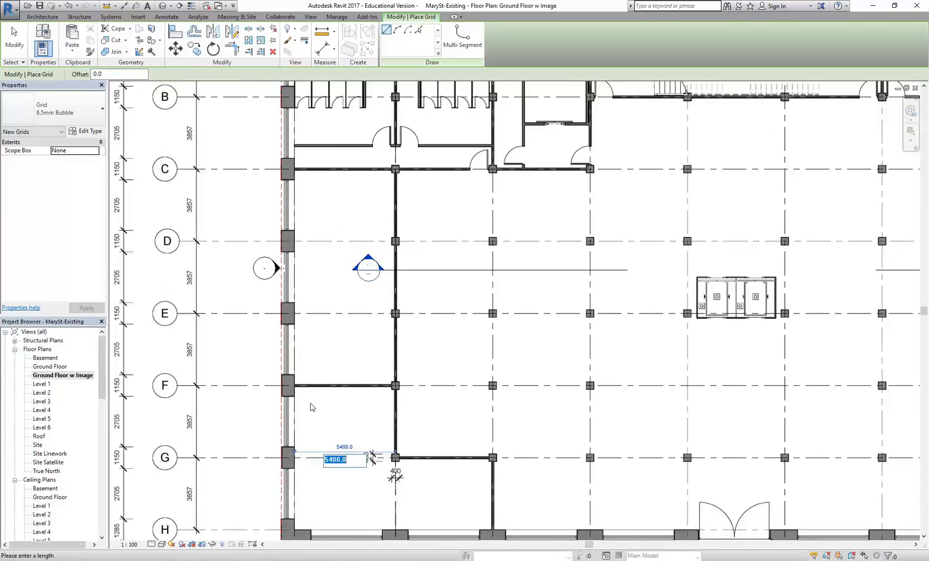
text(5)
key(Return)
scroll(360, 379, down, 5)
key(Escape)
key(Escape)
- In the South elevation, align grid line 1's lower end with the lower end of grid line 2
scroll(342, 203, up, 3)
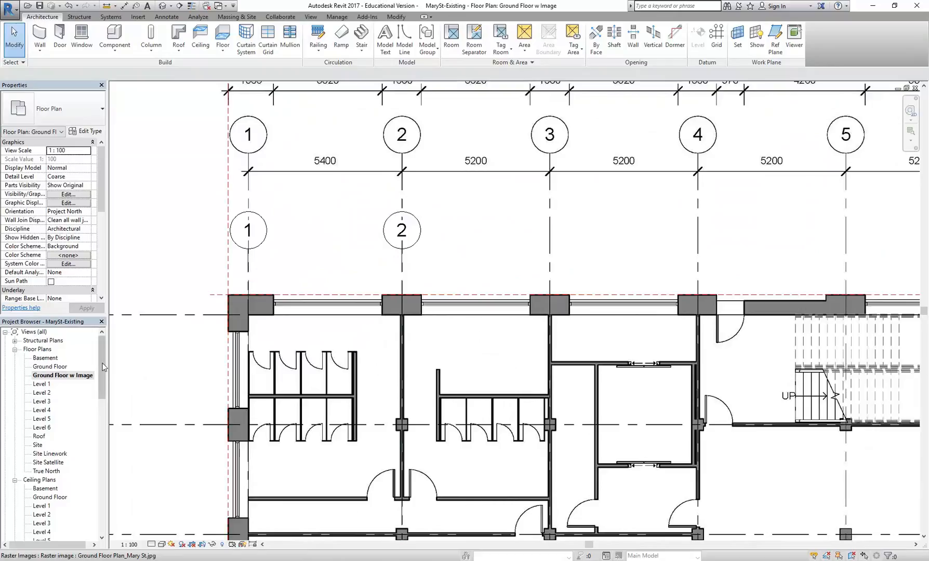
scroll(98, 389, down, 4)
double_click(41, 497)
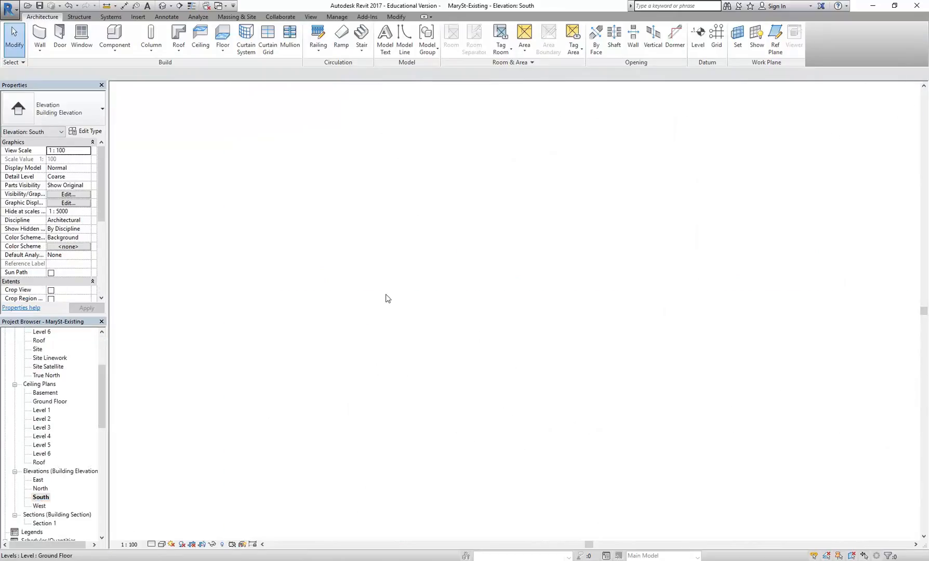
scroll(409, 389, down, 1)
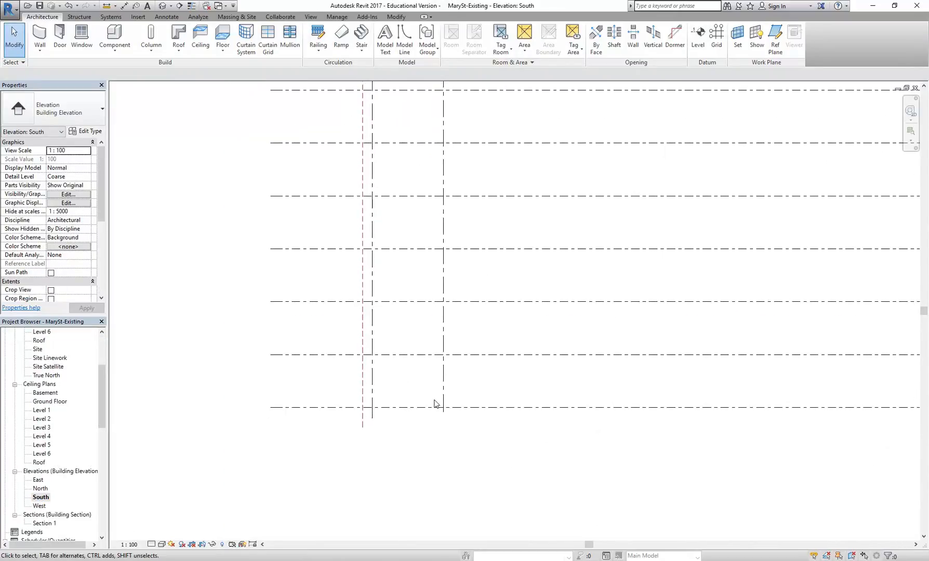
click(373, 415)
scroll(375, 419, up, 2)
mouse_move(374, 419)
mouse_down()
mouse_move(370, 396)
mouse_move(369, 403)
mouse_up()
- Open the Ground Floor plan to check grid lines 1 and 2, and return to the Ground Floor w Image plan
drag(100, 391, 104, 363)
double_click(50, 367)
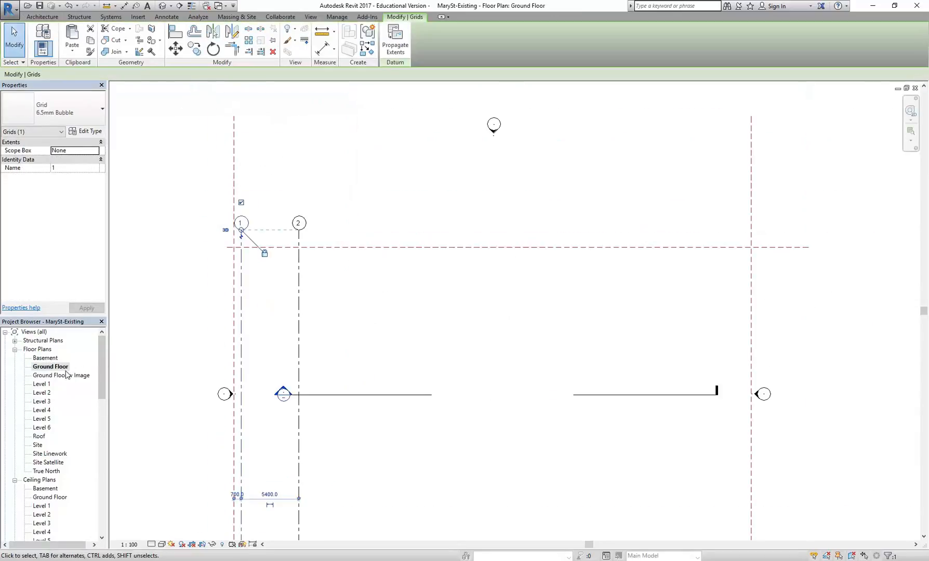
double_click(62, 375)
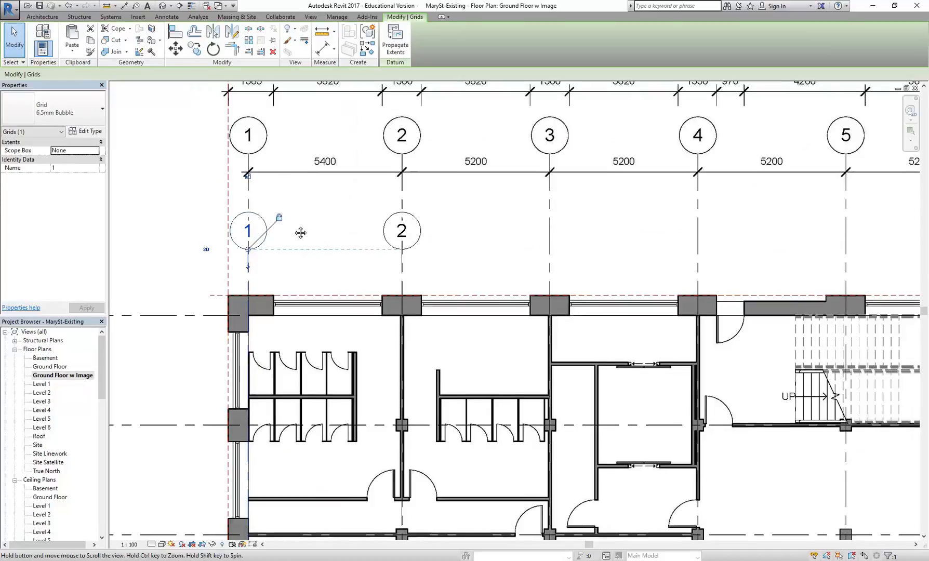
- Copy grid line 2 eastward with the Multiple option, placing grid lines 3 and 4 at 5200 mm spacing
click(403, 311)
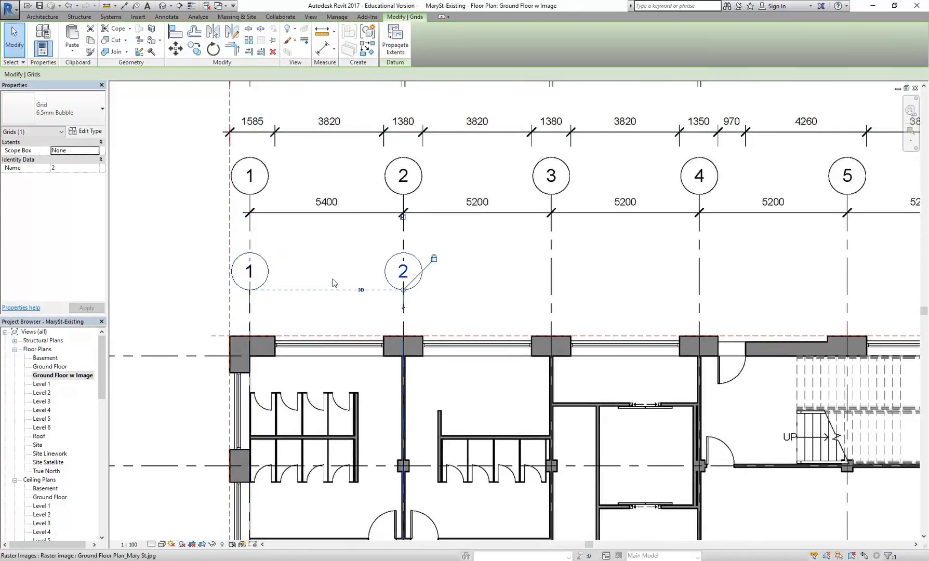
click(196, 51)
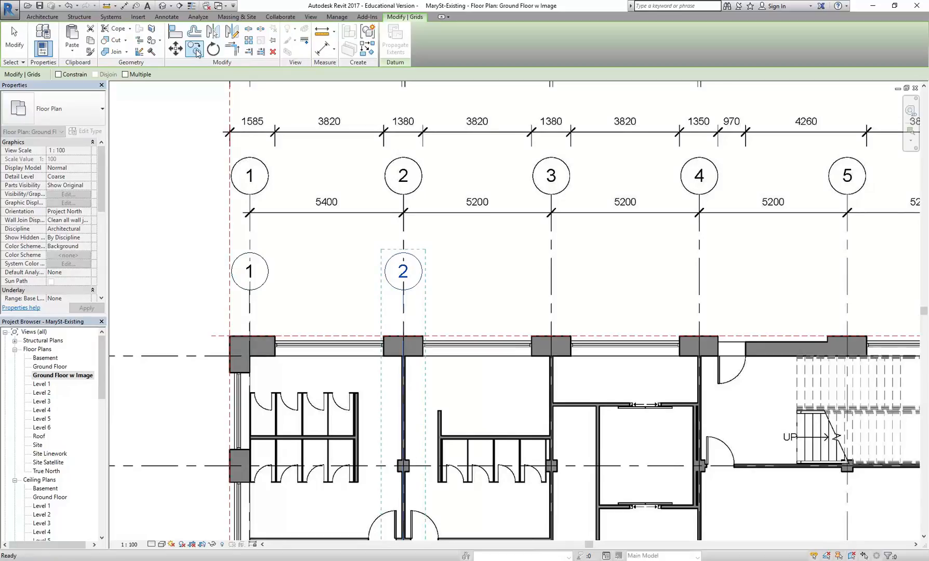
click(125, 74)
scroll(272, 278, down, 1)
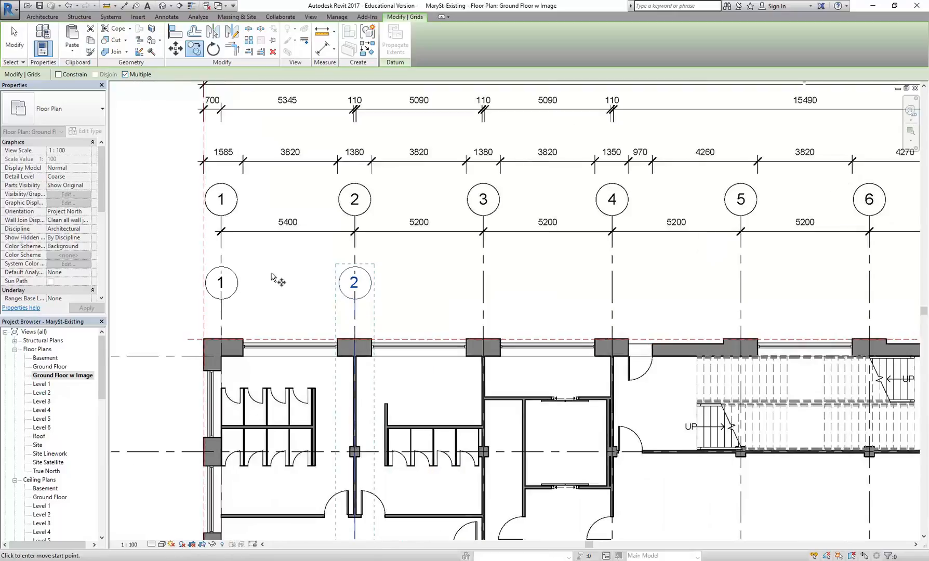
click(354, 315)
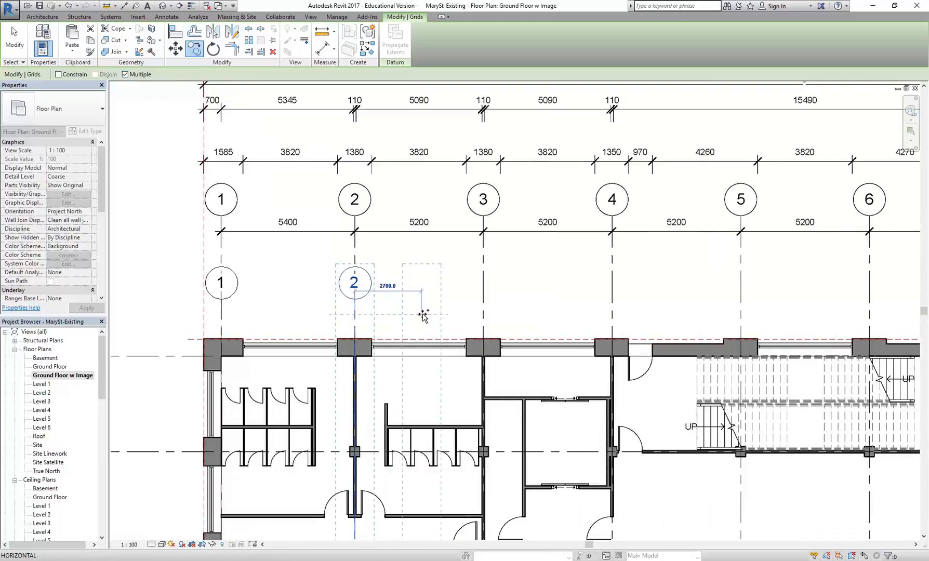
text(520)
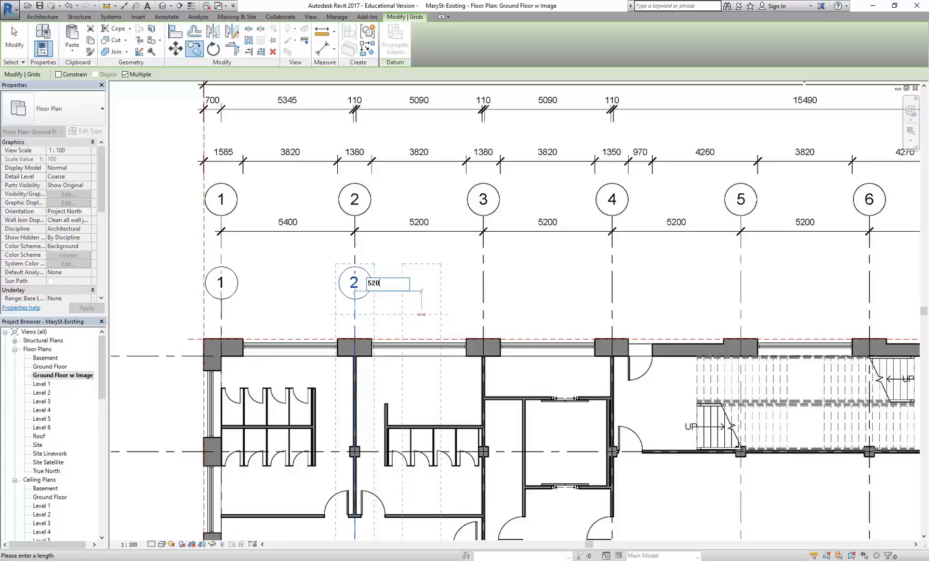
text(0)
key(Return)
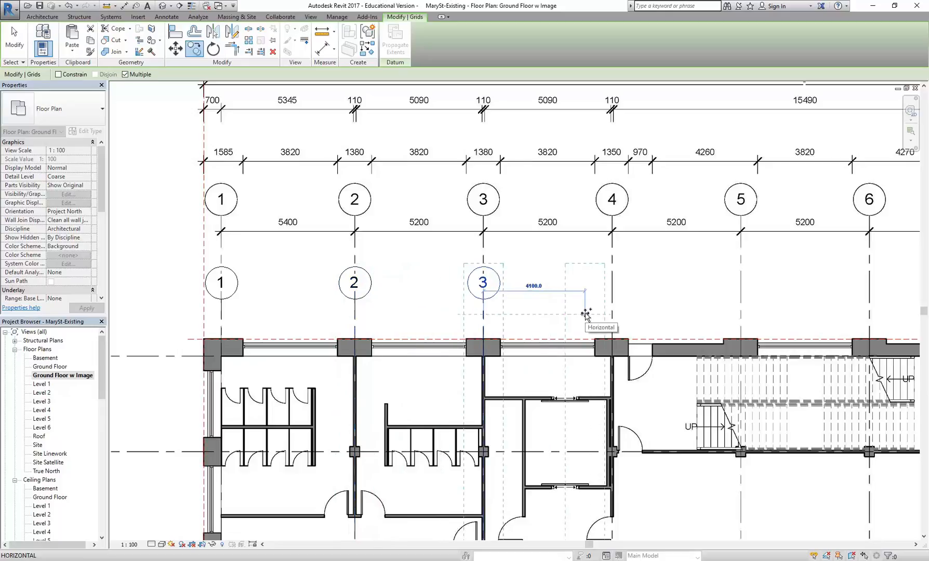
text(5200)
key(Return)
- Continue the multiple copy eastward from grid line 4, placing grid lines 5 and 6 at 5200 mm spacing
scroll(680, 295, down, 1)
middle_drag(680, 296, 471, 344)
scroll(476, 344, up, 1)
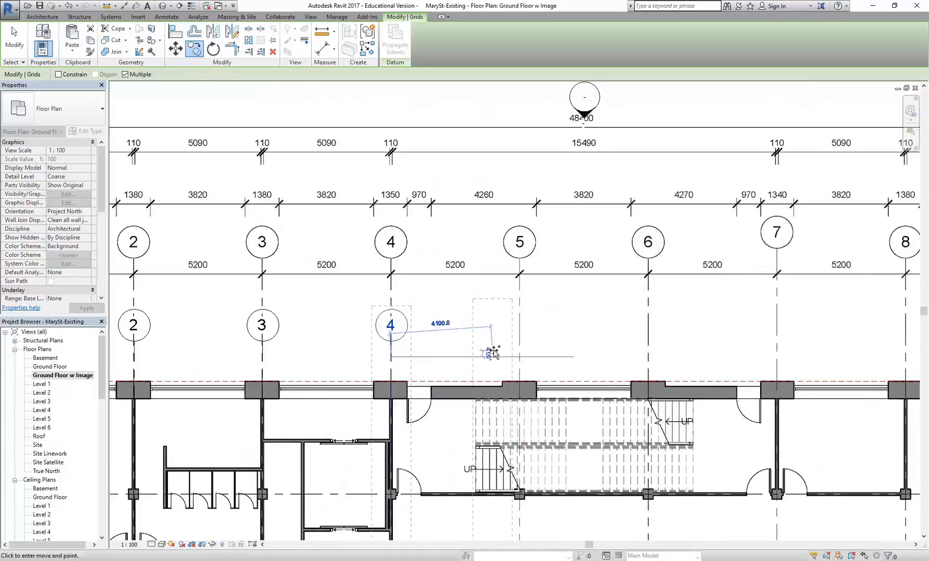
text(52)
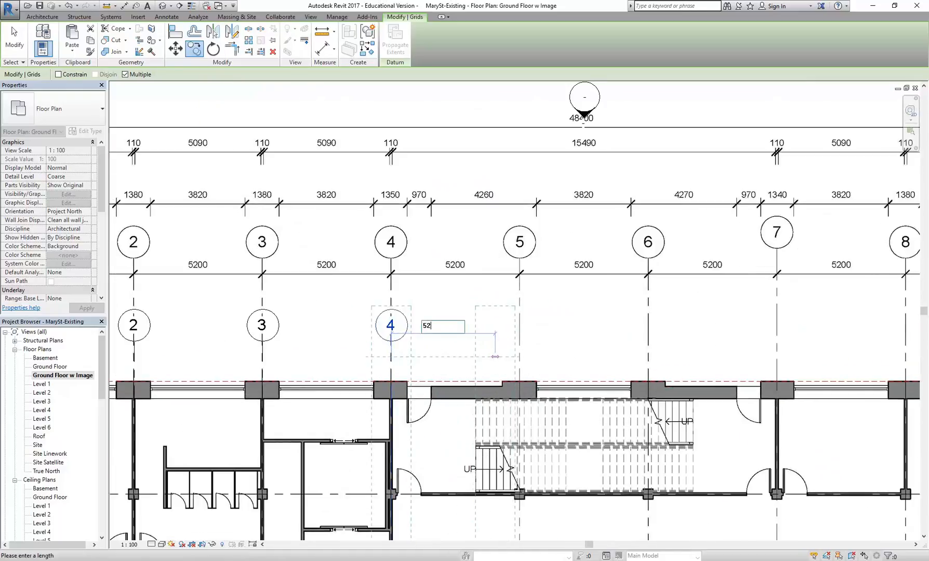
key(Return)
scroll(600, 338, down, 1)
middle_drag(601, 341, 474, 350)
scroll(475, 359, up, 3)
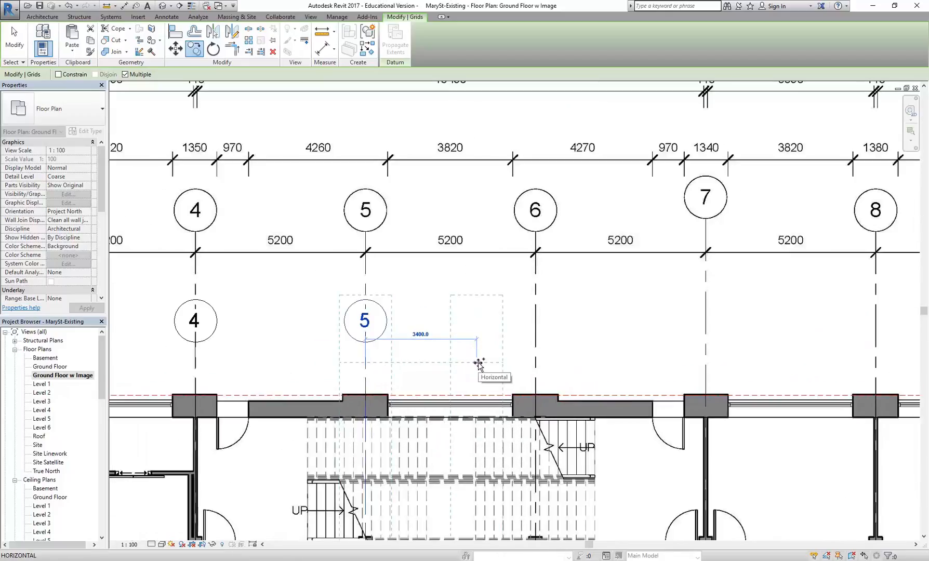
text(5200)
key(Return)
- Place the copies for grid lines 7 and 8, each 5200 mm east of the previous one
scroll(681, 358, down, 1)
middle_drag(686, 357, 538, 358)
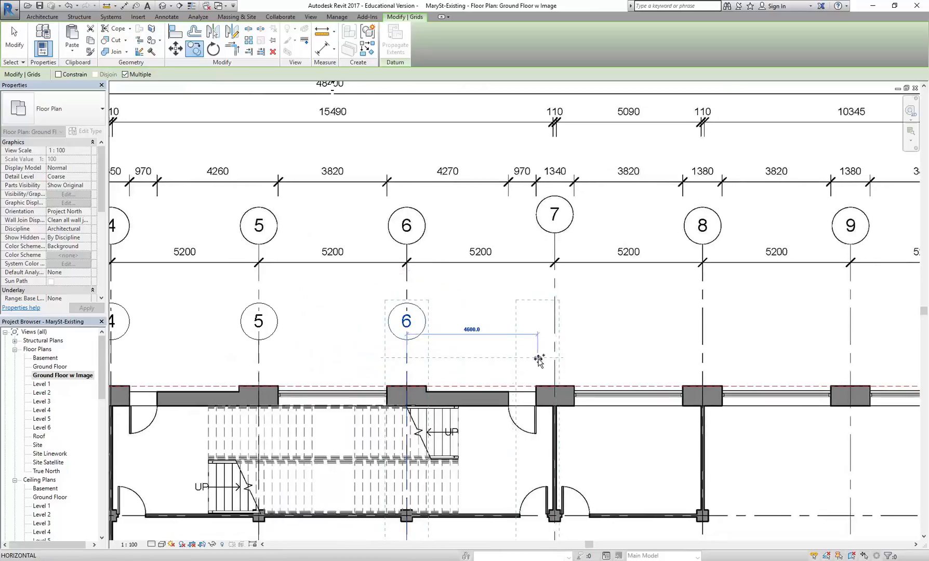
text(5200)
key(Return)
middle_drag(645, 353, 484, 350)
scroll(503, 366, up, 1)
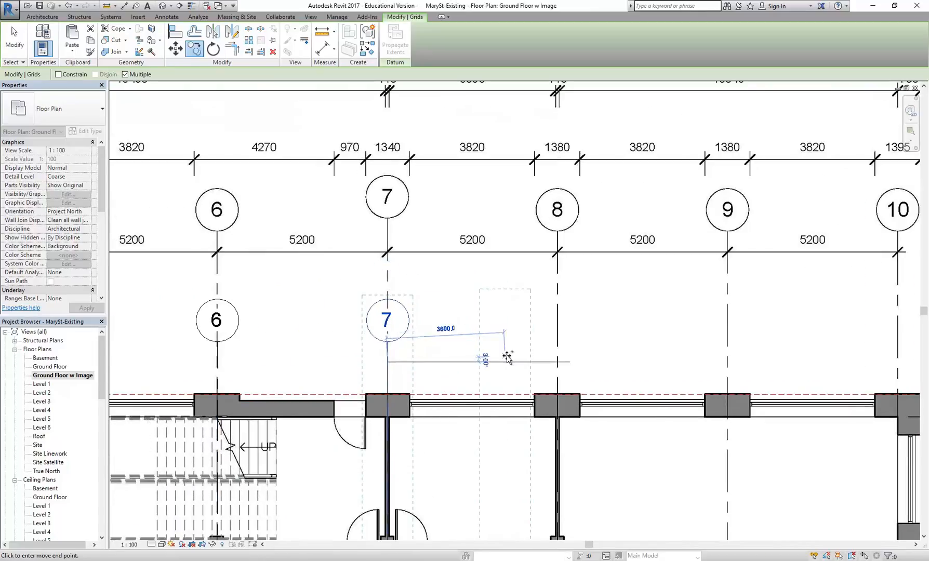
text(5200)
key(Return)
- Place the last two copies, grid lines 9 and 10, at 5200 mm spacing and end the Copy command
middle_drag(649, 362, 383, 363)
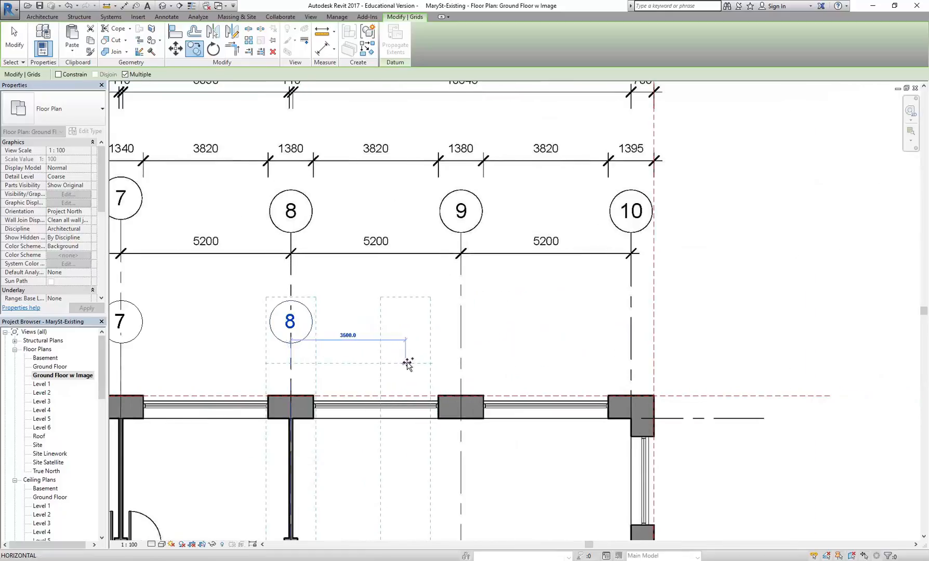
text(5200)
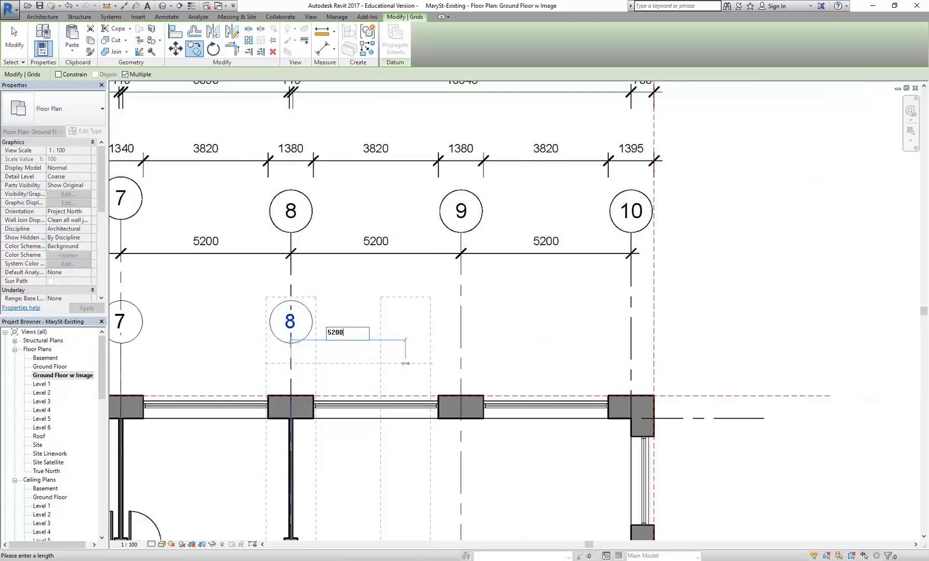
key(Return)
text(5200)
key(Return)
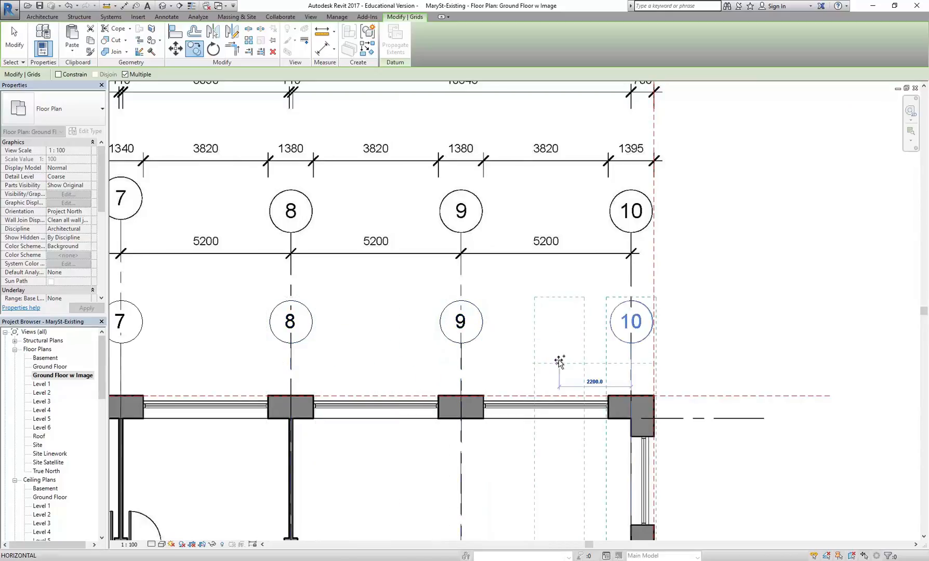
middle_drag(562, 326, 547, 293)
scroll(547, 294, down, 2)
key(Escape)
key(Escape)
- Check grid line 10's distance from the eastern reference plane, leave the dimension as it is and deselect the grid line
middle_drag(576, 334, 473, 231)
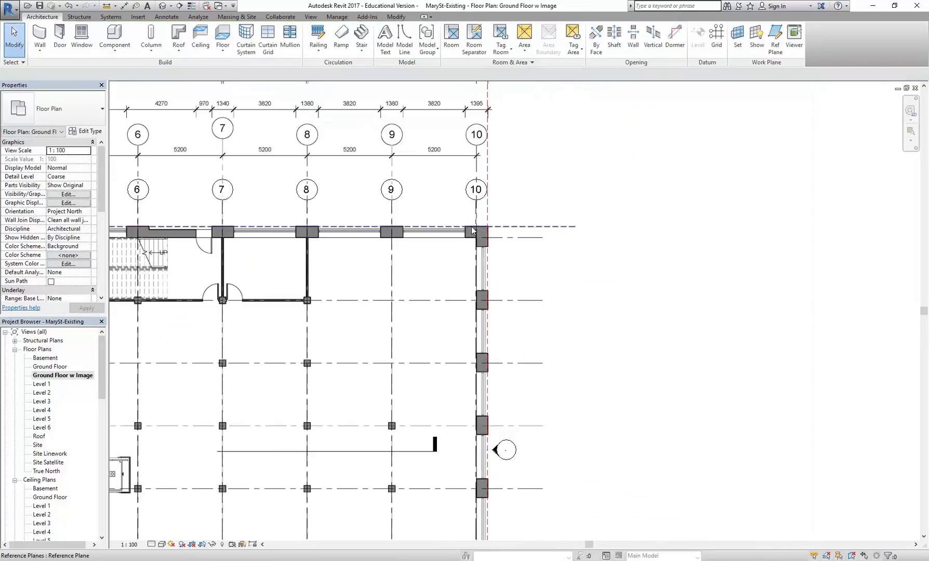
click(477, 213)
middle_drag(454, 439, 452, 191)
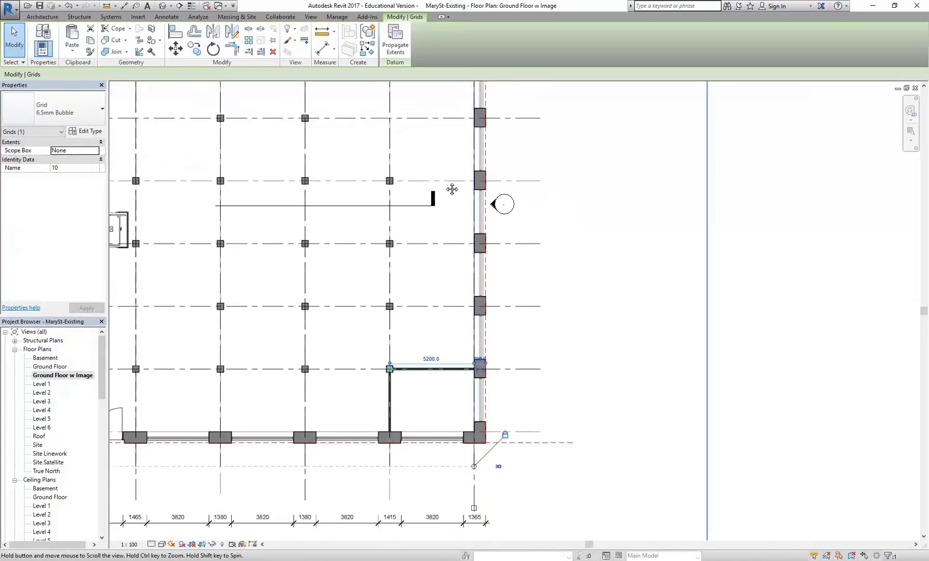
scroll(486, 366, up, 5)
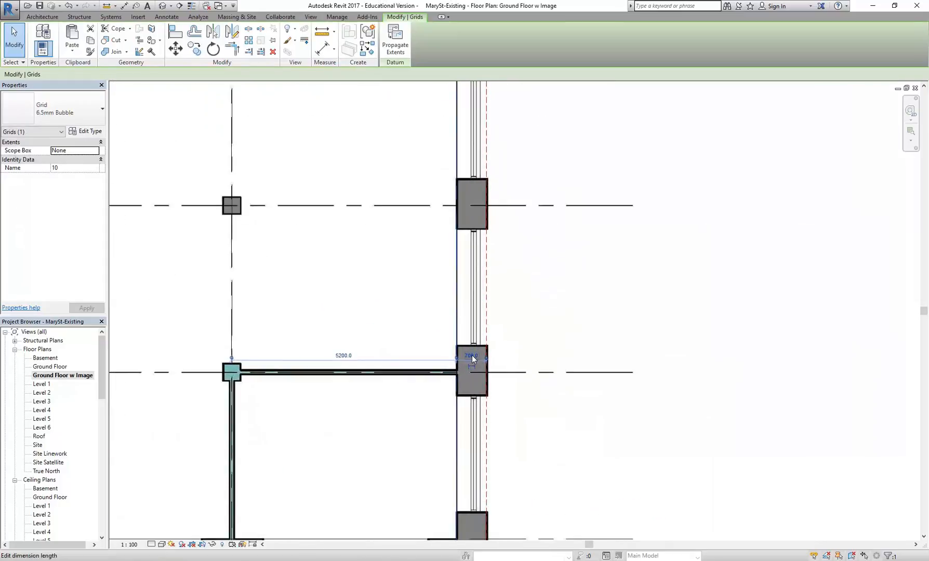
click(472, 356)
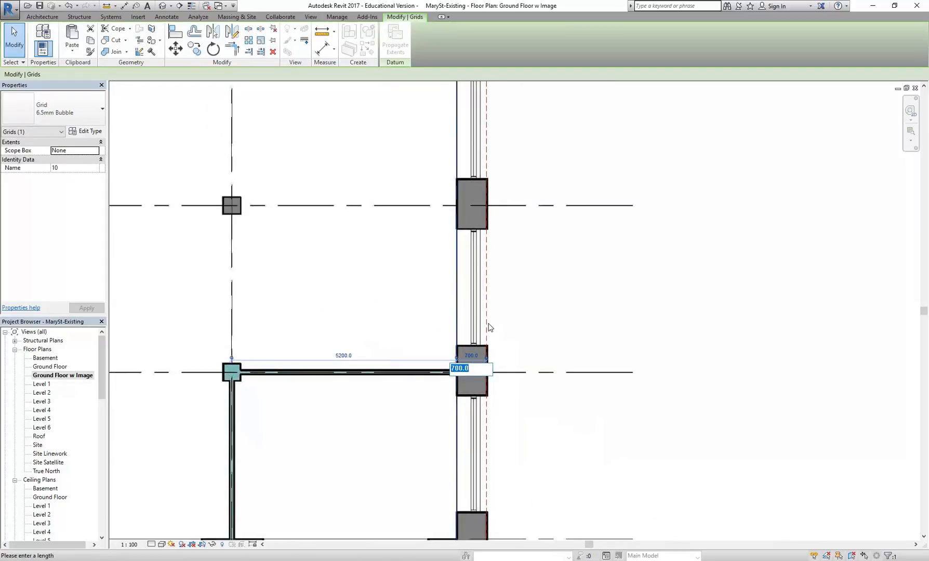
key(Escape)
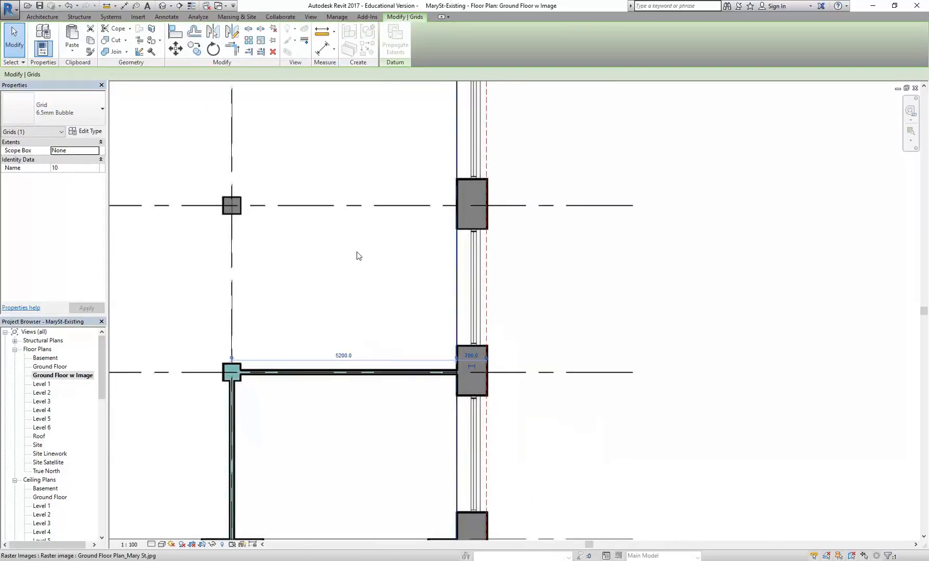
scroll(357, 257, down, 5)
middle_drag(477, 324, 735, 410)
key(Escape)
- Draw a horizontal grid line from east to west along grid A of the plan image, crossing all numbered grid lines
scroll(294, 301, down, 3)
middle_drag(309, 308, 460, 350)
scroll(356, 290, up, 1)
middle_drag(356, 290, 325, 301)
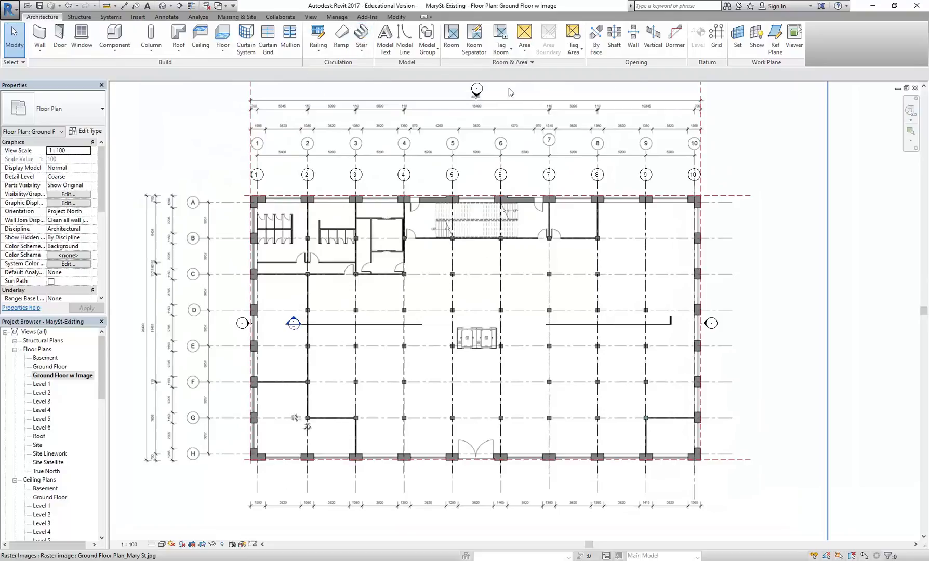
click(720, 42)
scroll(734, 195, up, 1)
scroll(734, 194, up, 4)
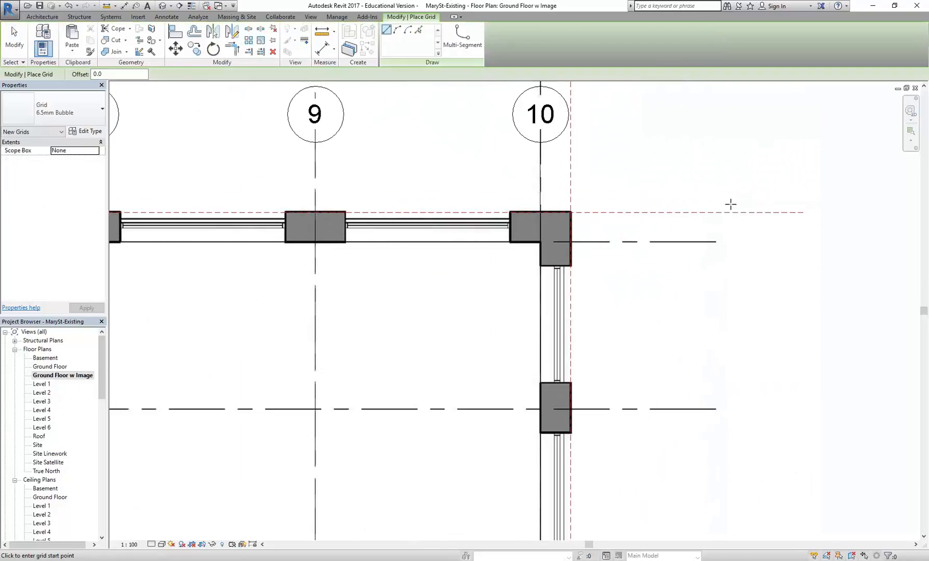
click(718, 242)
scroll(691, 234, down, 5)
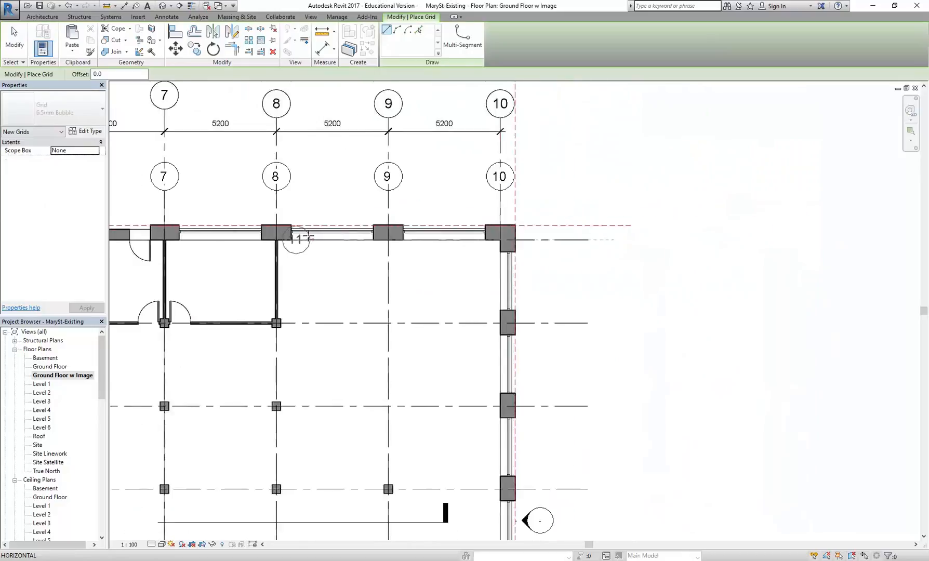
middle_drag(264, 222, 446, 214)
middle_drag(170, 224, 251, 227)
scroll(254, 225, up, 3)
click(226, 230)
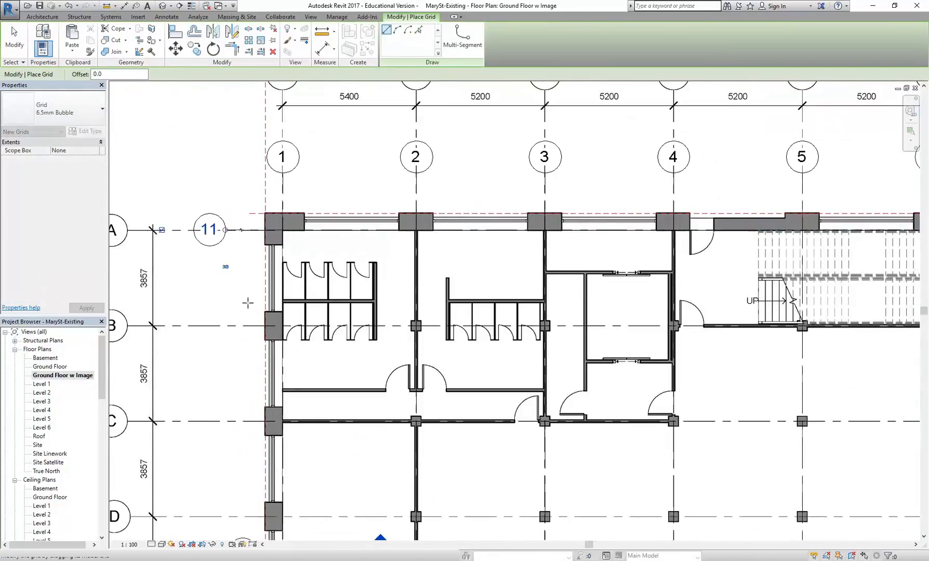
- Set the new horizontal grid line's distance from the northern reference plane to 700 mm
scroll(645, 203, down, 3)
middle_drag(639, 208, 425, 215)
middle_drag(572, 228, 351, 252)
scroll(737, 242, up, 2)
scroll(588, 235, down, 4)
scroll(592, 237, up, 4)
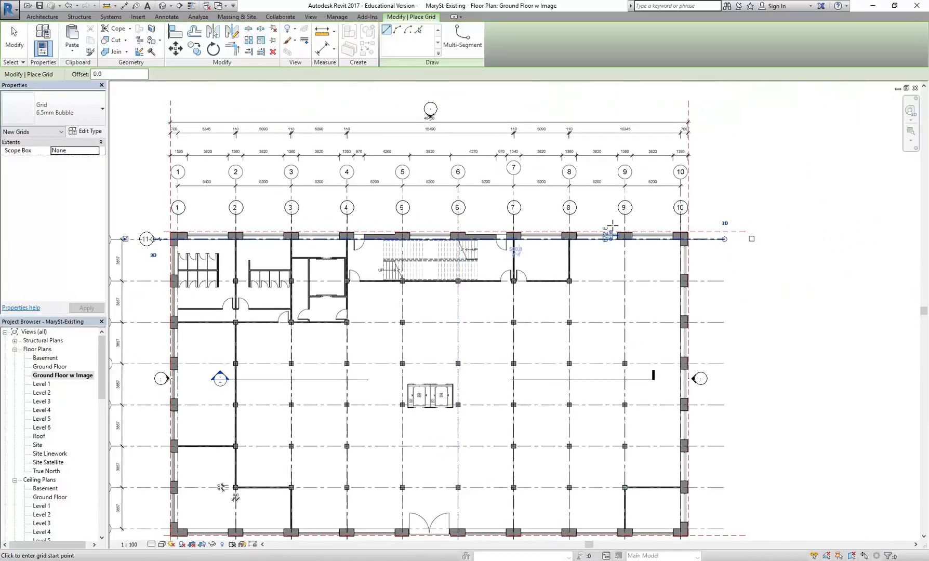
click(603, 245)
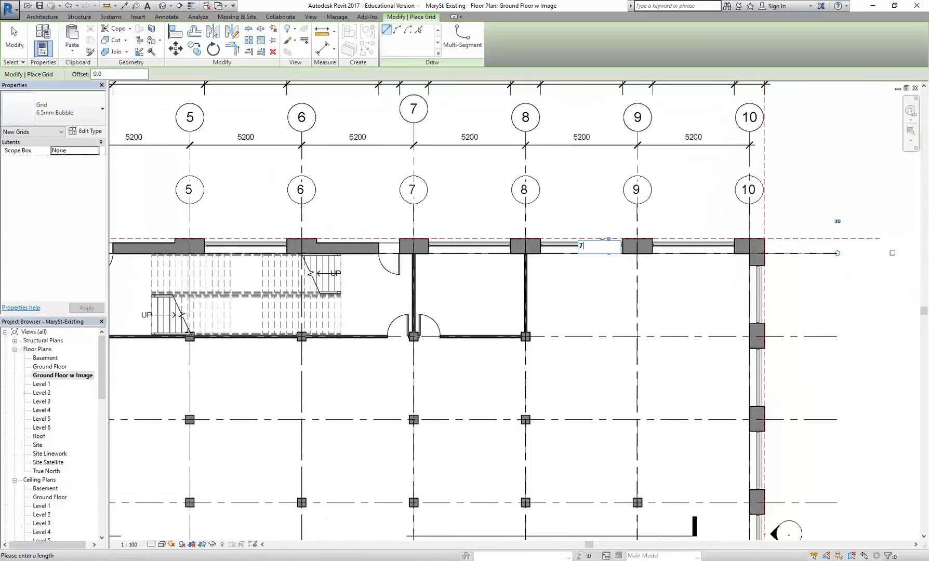
key(Return)
- Rename the new horizontal grid line as A and end the Grid command
scroll(554, 309, down, 4)
scroll(317, 234, up, 3)
scroll(317, 229, up, 3)
click(312, 247)
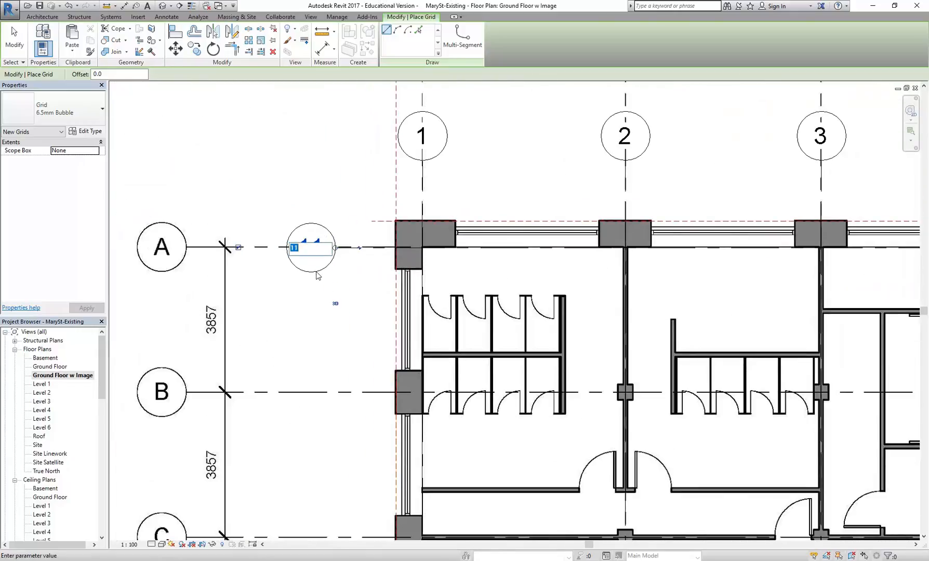
key(Return)
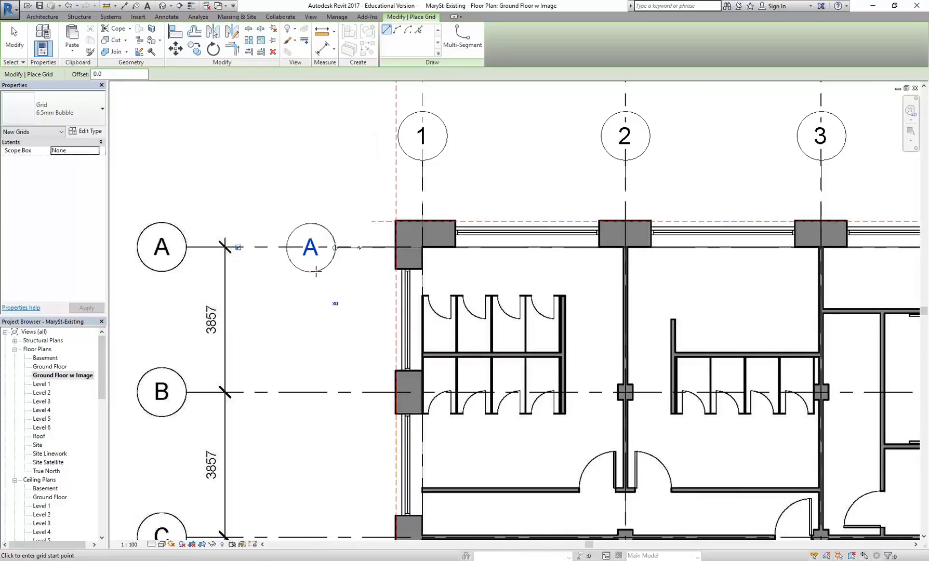
key(Escape)
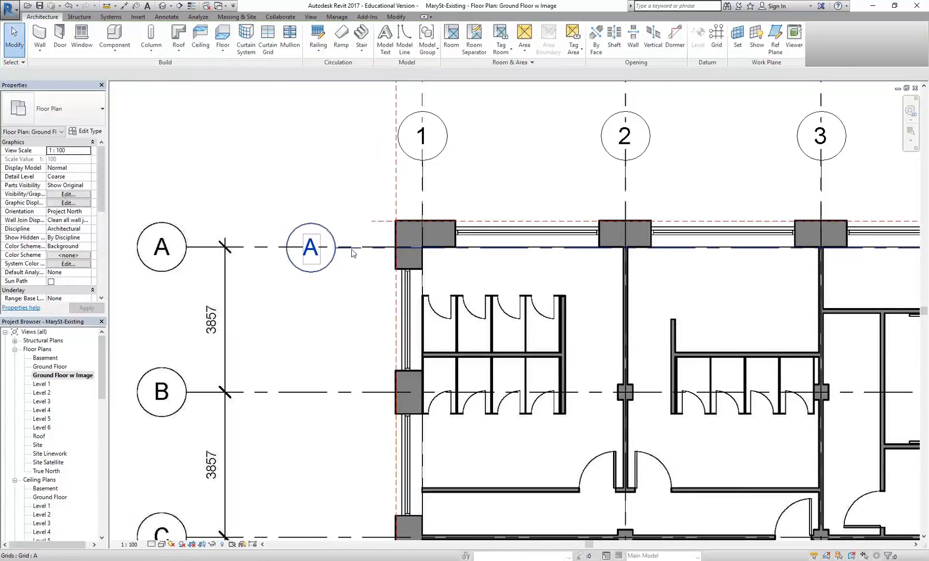
- Start a multiple copy of grid line A and place grid line B 3857 mm to the south
click(311, 260)
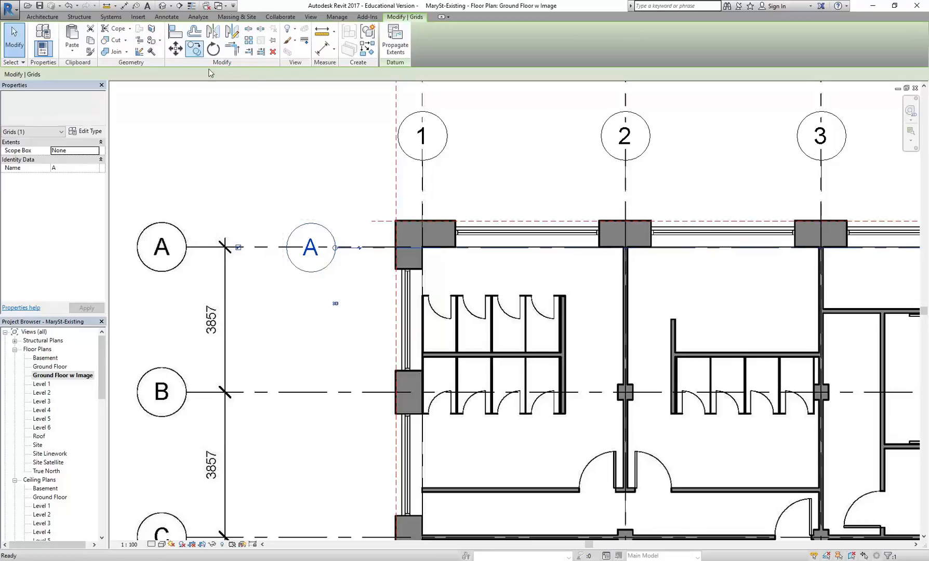
click(193, 49)
click(259, 247)
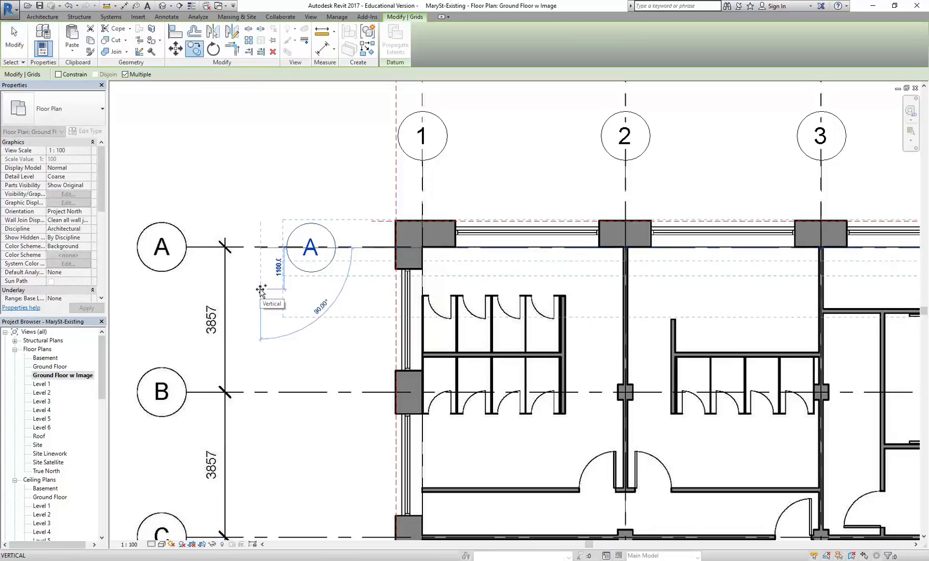
text(3857)
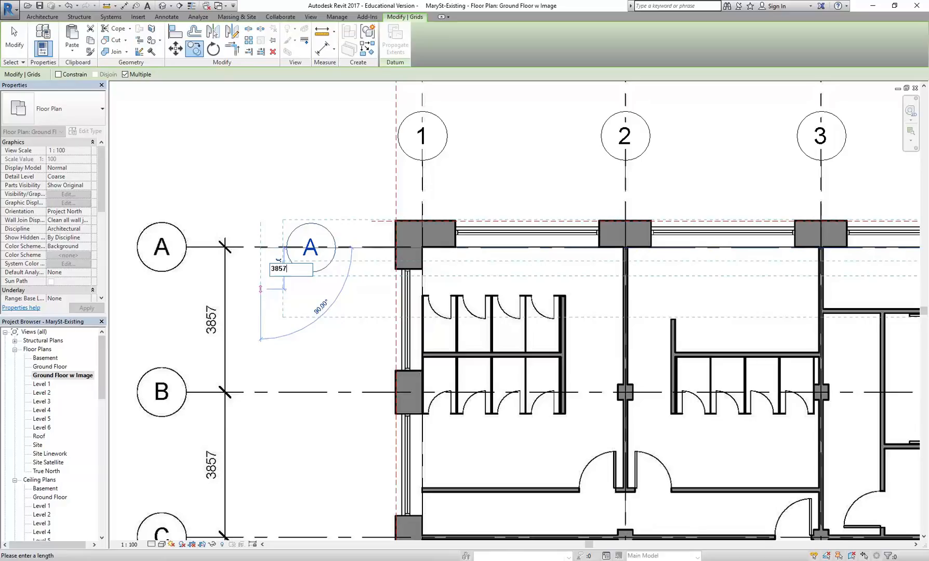
key(Return)
- Place the copies for grid lines C and D at 3857 mm spacing southward and end the Copy command
middle_drag(265, 501, 256, 356)
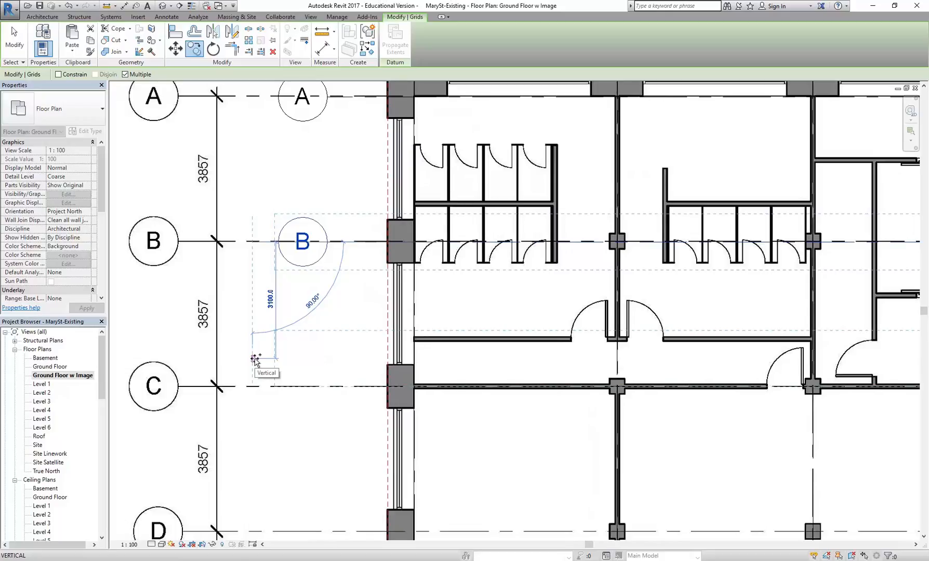
text(3857)
key(Return)
scroll(255, 425, down, 3)
middle_drag(256, 425, 249, 281)
text(3)
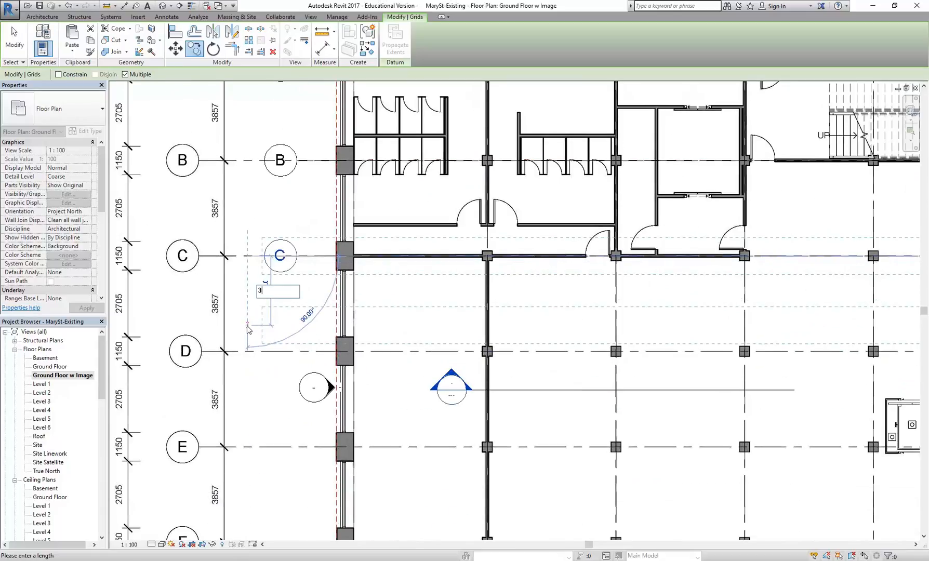
key(Return)
scroll(247, 327, down, 3)
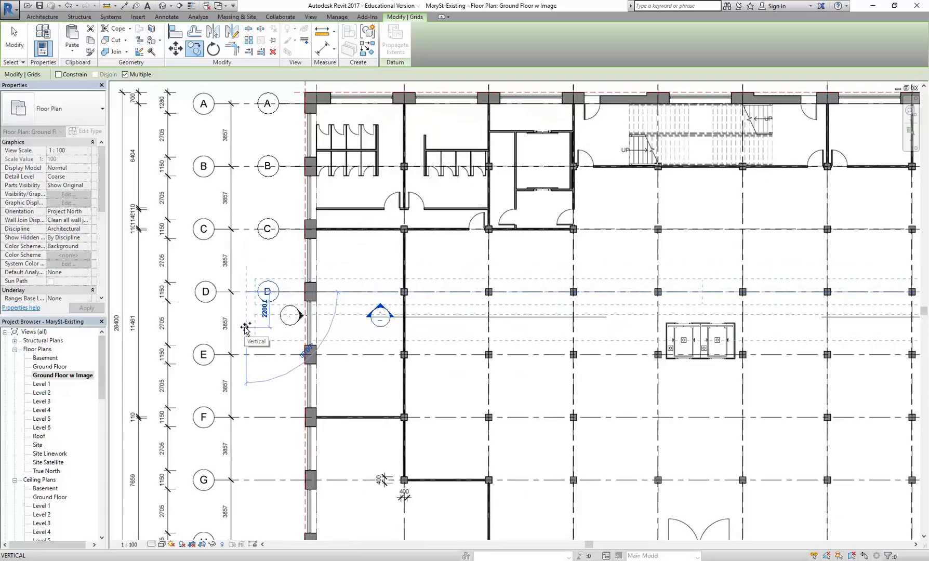
key(Escape)
key(Escape)
- Copy grid lines B, C and D southward by the distance from A to D, placing grid lines E, F and G
click(268, 156)
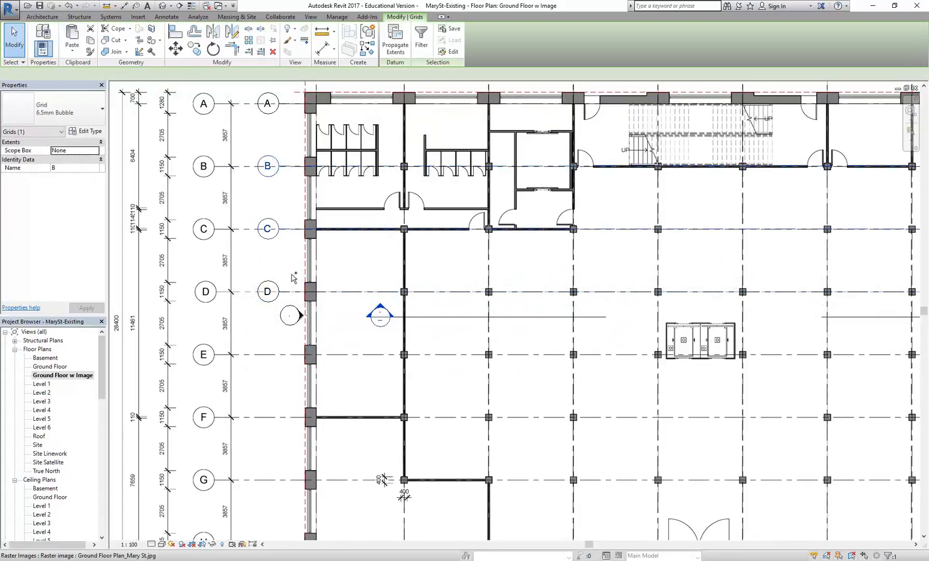
ctrl+click(294, 292)
click(195, 49)
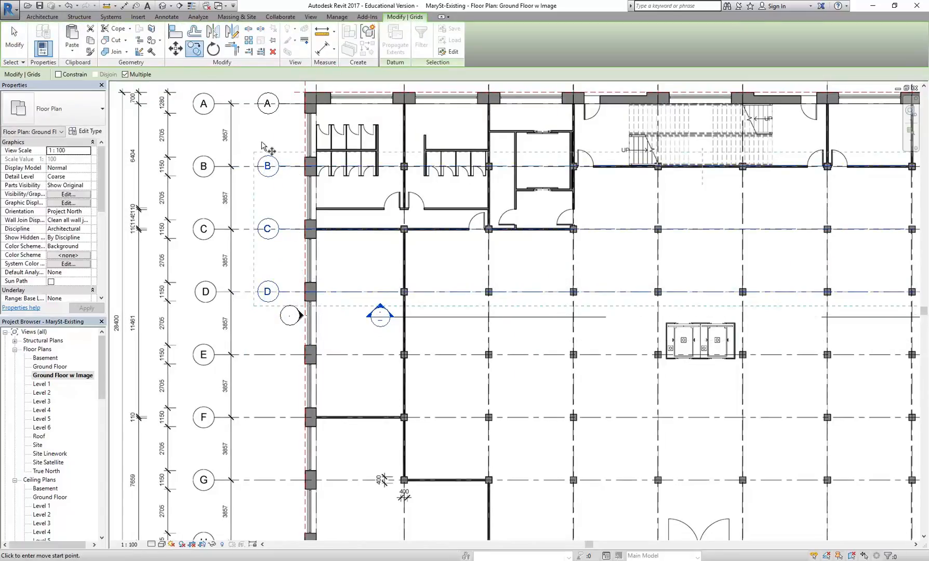
click(292, 105)
click(292, 292)
middle_drag(285, 373, 308, 187)
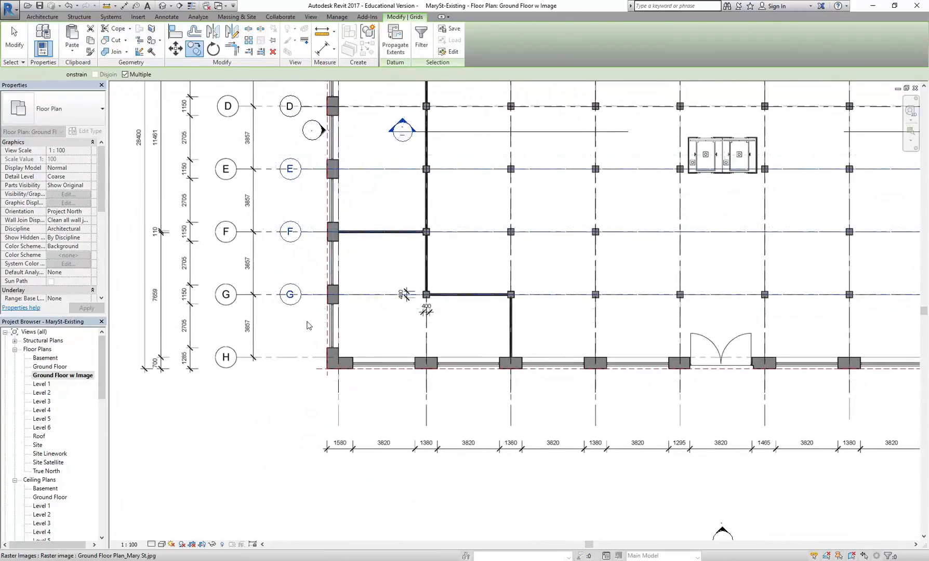
key(Escape)
key(Escape)
- Copy grid line G one bay south, using the F-to-G distance, to place grid line H
scroll(315, 291, up, 2)
click(318, 299)
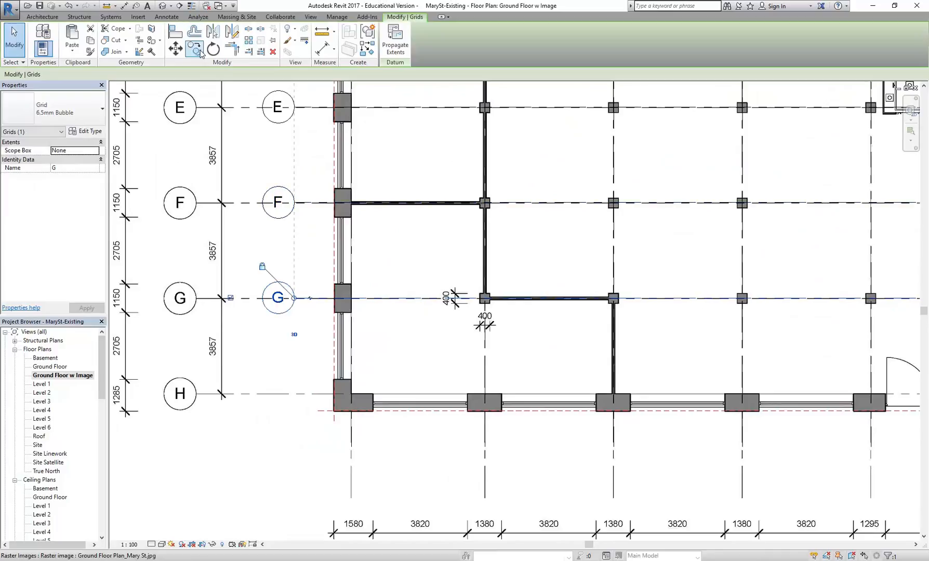
click(198, 51)
click(310, 203)
click(311, 300)
key(Escape)
key(Escape)
- Set grid line H's distance from the southern reference plane to 700 mm and deselect the grid line
scroll(431, 342, down, 3)
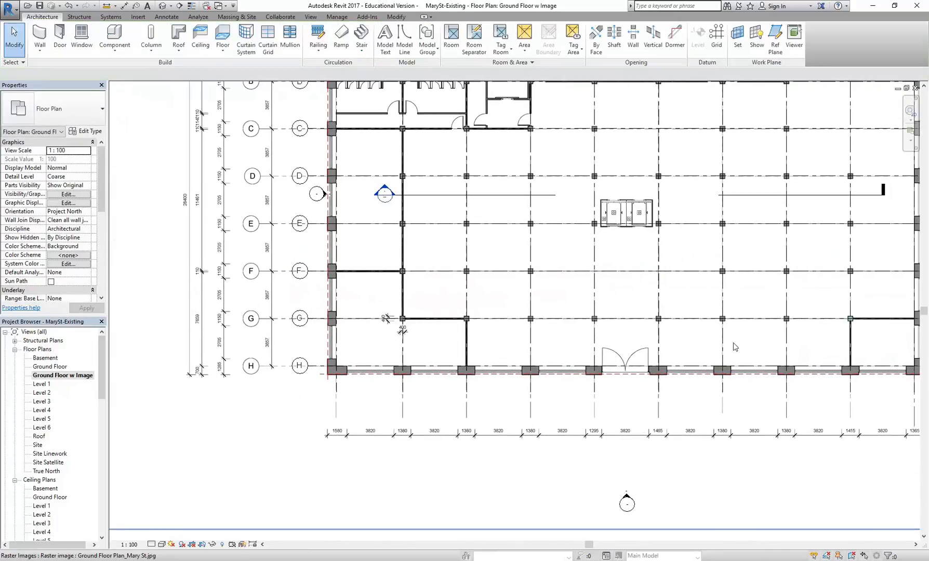
middle_drag(734, 342, 437, 312)
scroll(437, 313, down, 1)
middle_drag(306, 312, 586, 278)
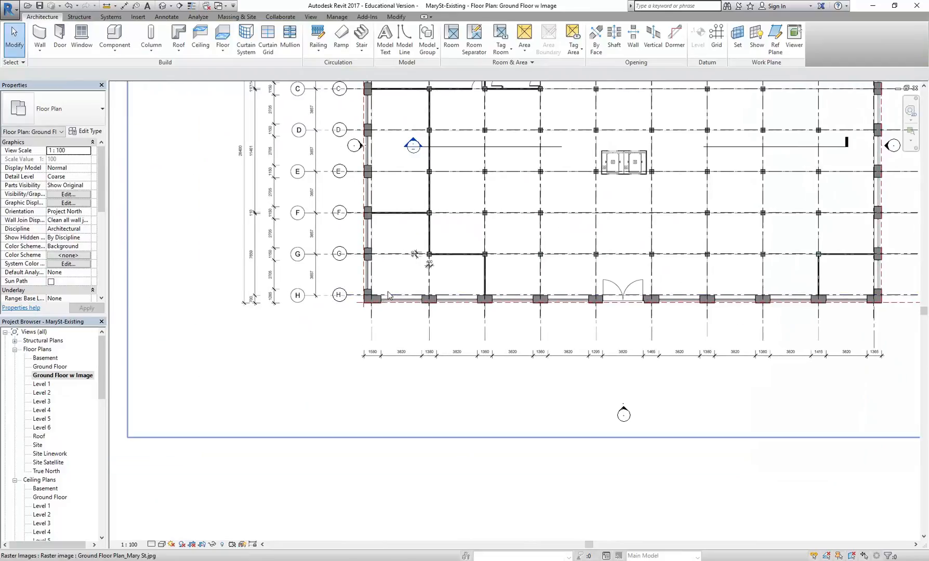
scroll(390, 292, up, 3)
click(400, 300)
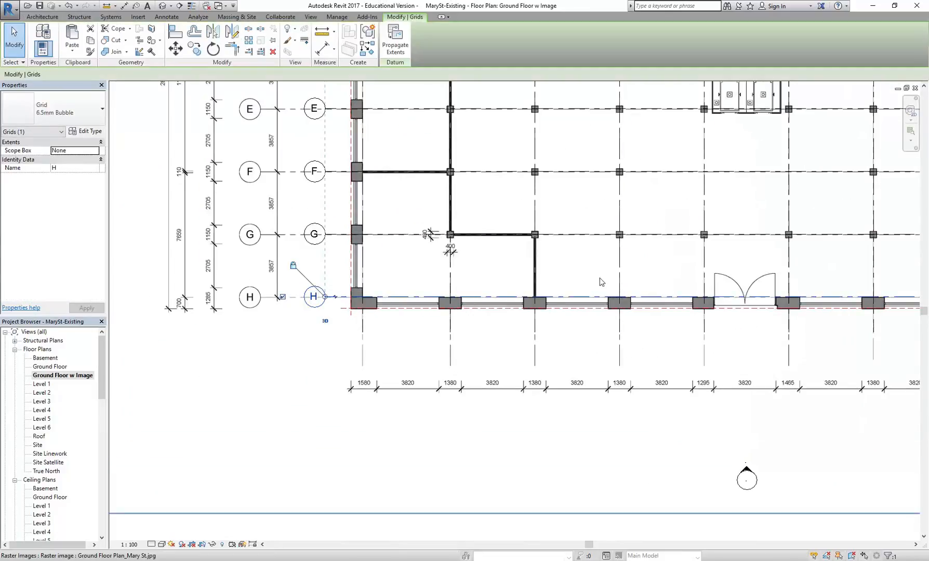
scroll(381, 293, down, 2)
scroll(650, 291, up, 3)
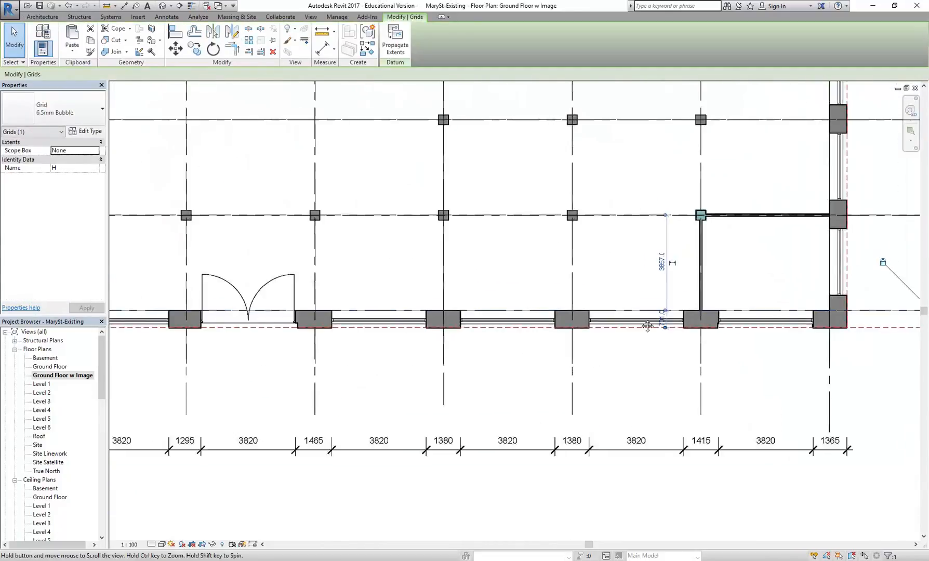
middle_drag(665, 321, 556, 269)
scroll(554, 270, up, 2)
click(552, 271)
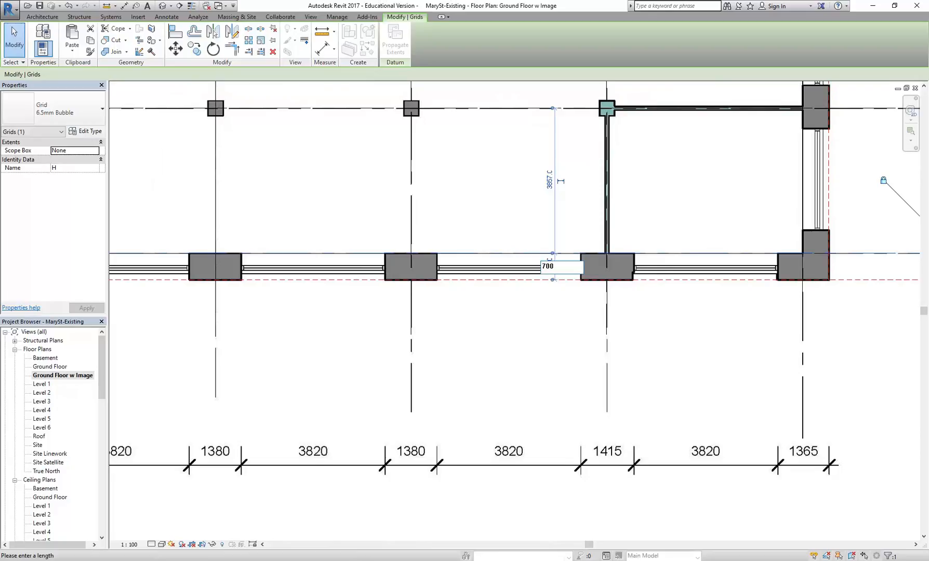
key(Return)
key(Escape)
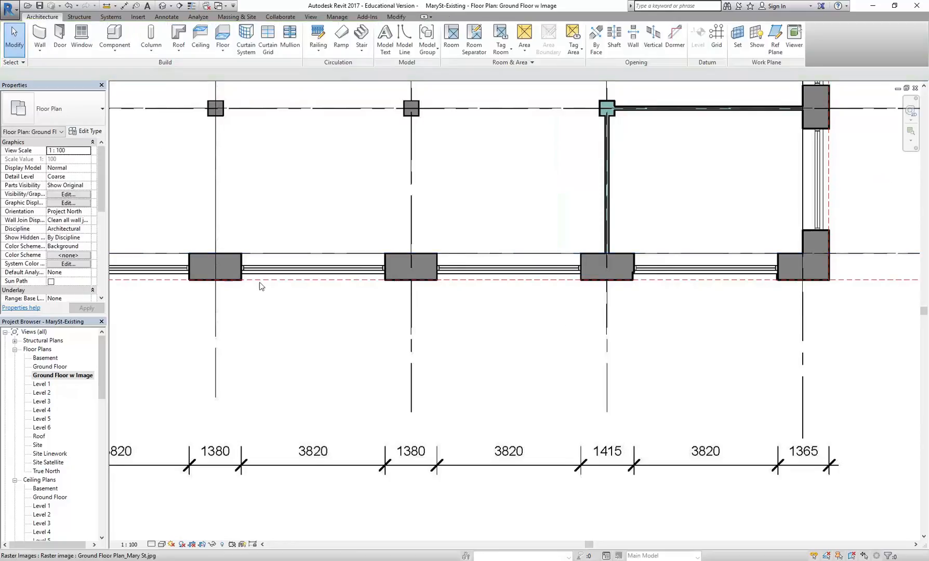
- Review the whole grid in plan, and open the South elevation to check the numbered grid lines against the levels
scroll(264, 285, down, 6)
scroll(253, 284, down, 3)
middle_drag(299, 303, 574, 347)
scroll(250, 256, down, 1)
middle_drag(247, 256, 380, 340)
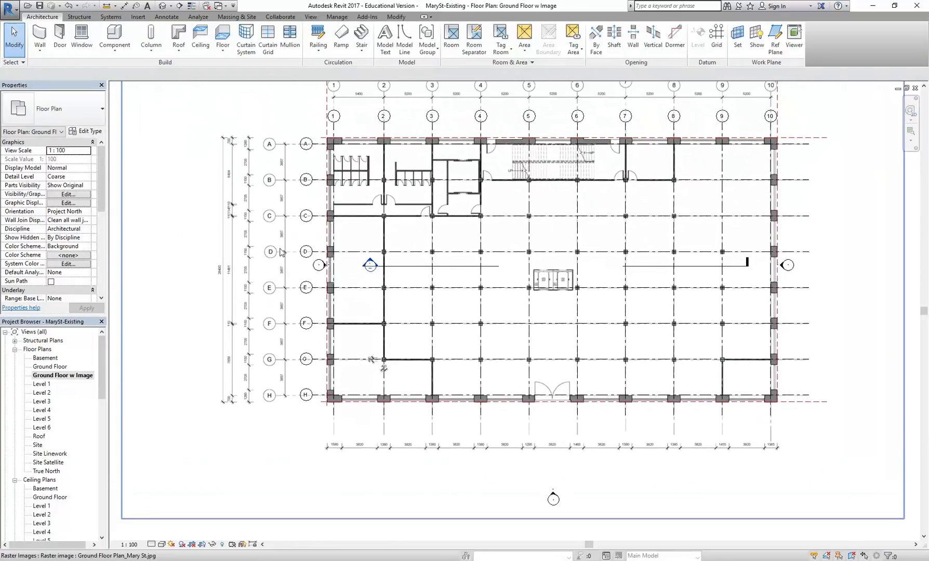
scroll(194, 314, down, 1)
middle_drag(200, 320, 240, 320)
drag(104, 383, 105, 406)
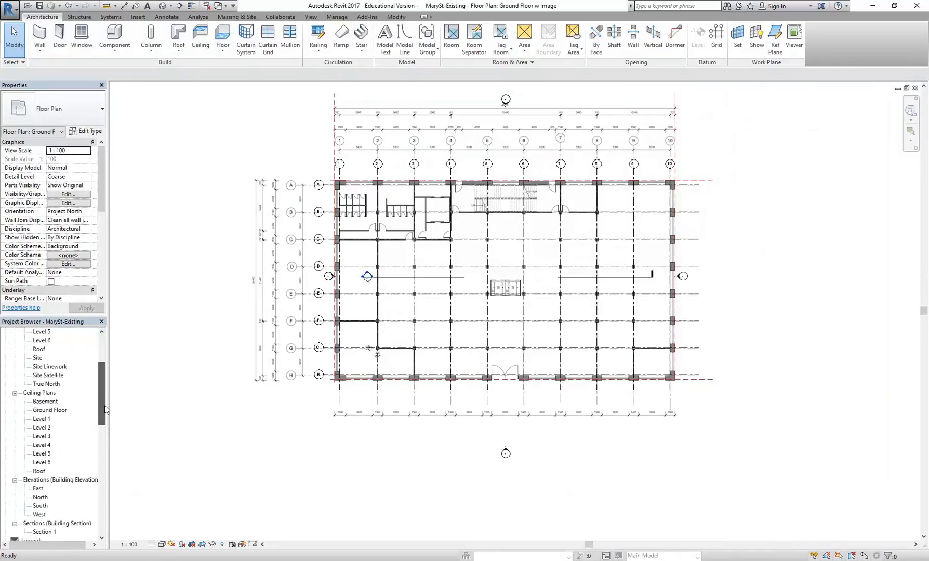
scroll(49, 411, down, 2)
double_click(40, 453)
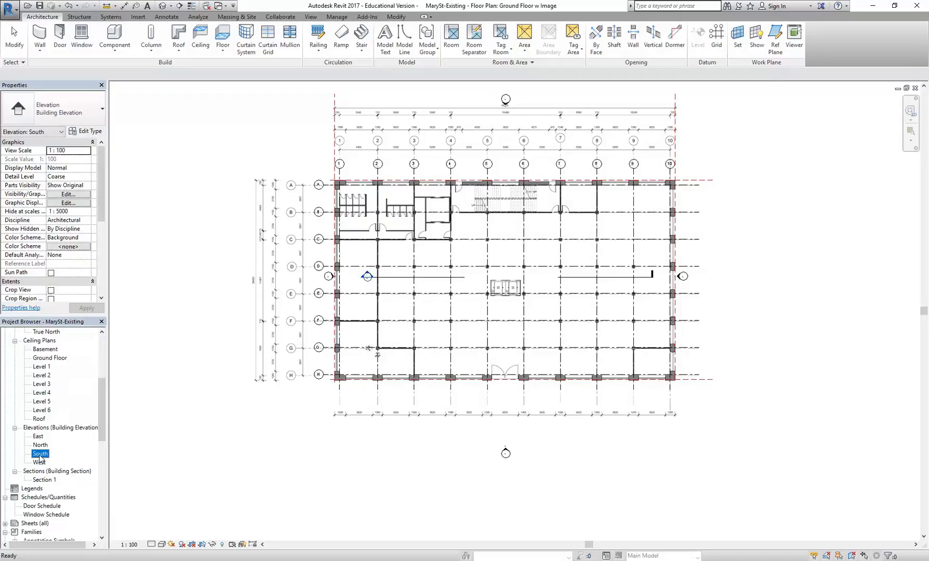
middle_drag(475, 278, 484, 293)
scroll(352, 348, down, 5)
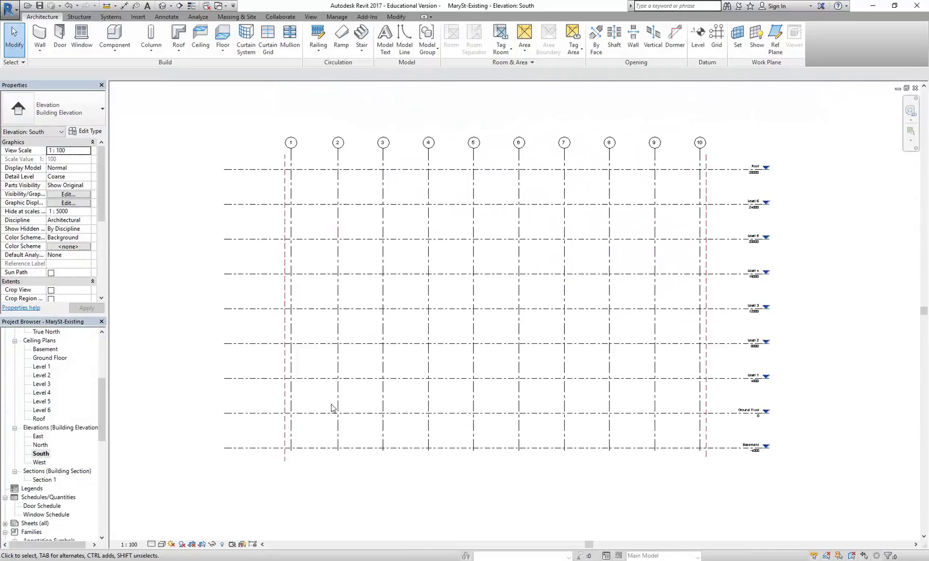
- Open the East elevation to check the lettered grid lines, inspect the section line's extents and clear the selection
double_click(38, 436)
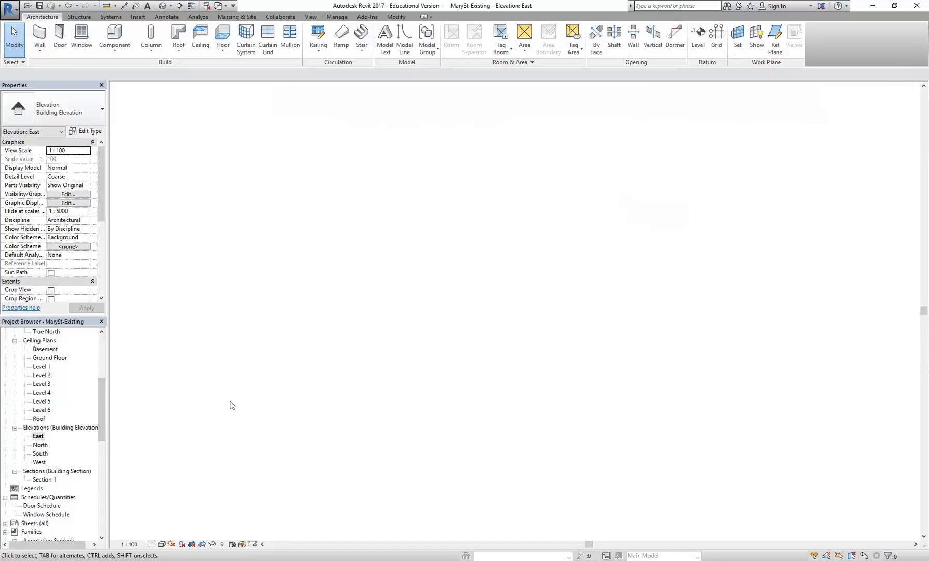
scroll(524, 279, down, 5)
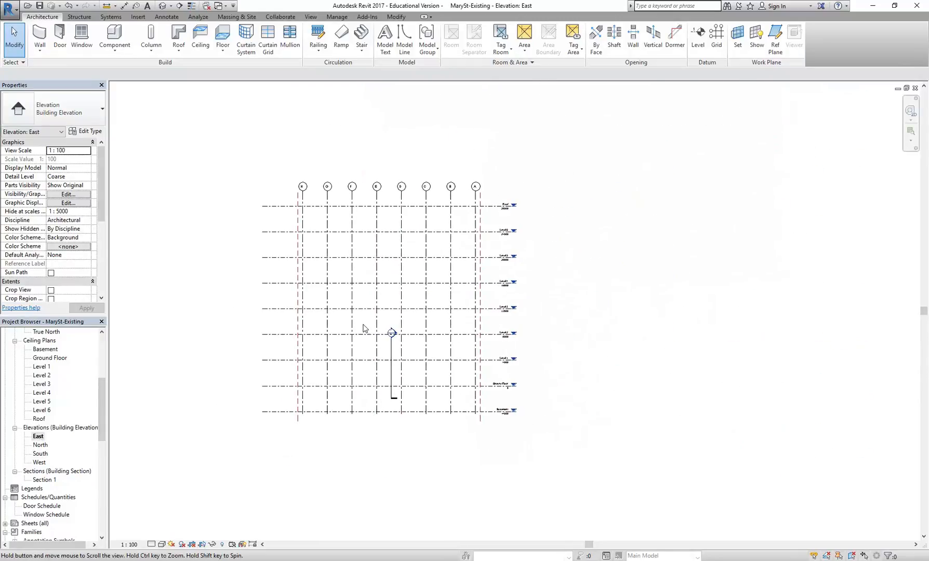
click(396, 369)
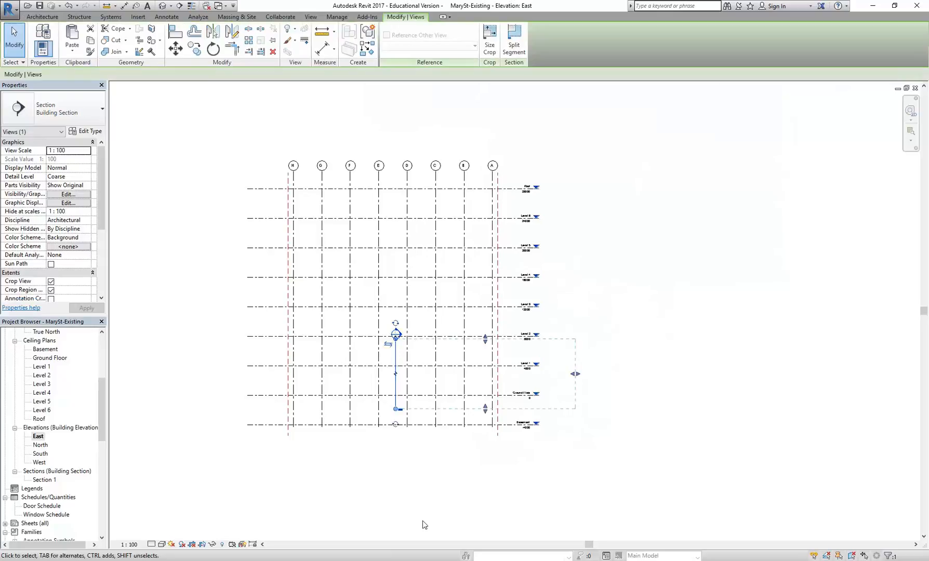
click(437, 486)
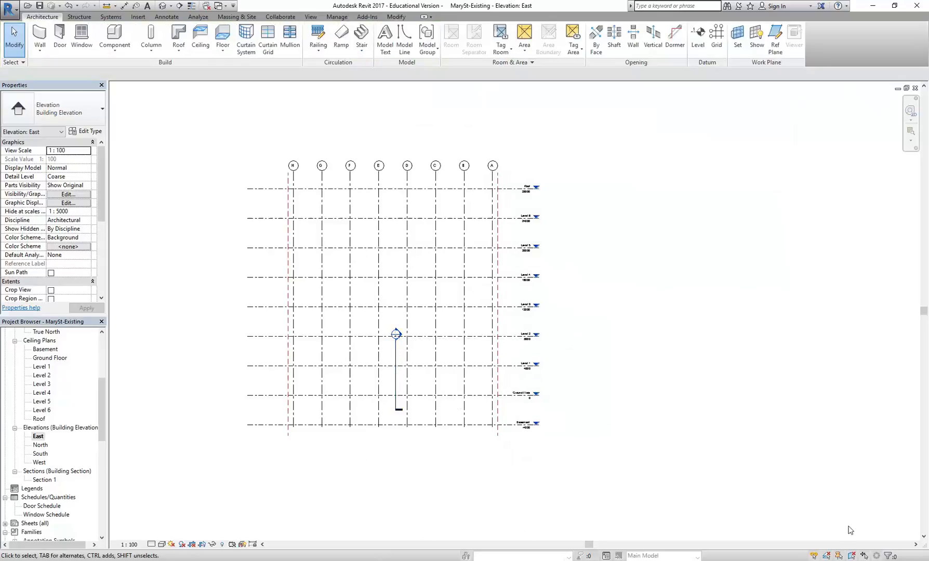